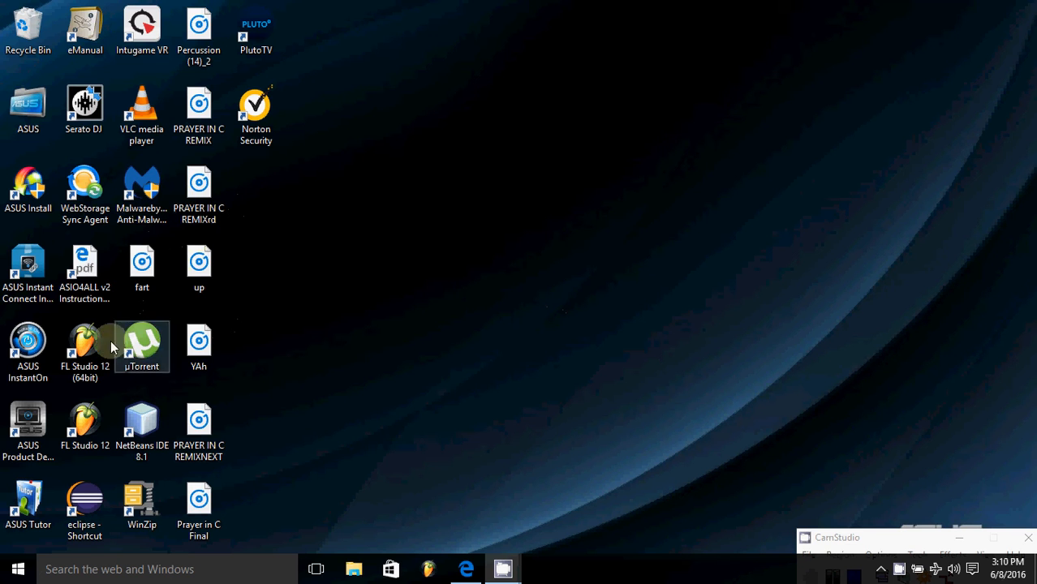
# - Switch to FL Studio, reposition the Channel rack slightly and collapse the Packs folder in the browser
pyautogui.click(428, 570)
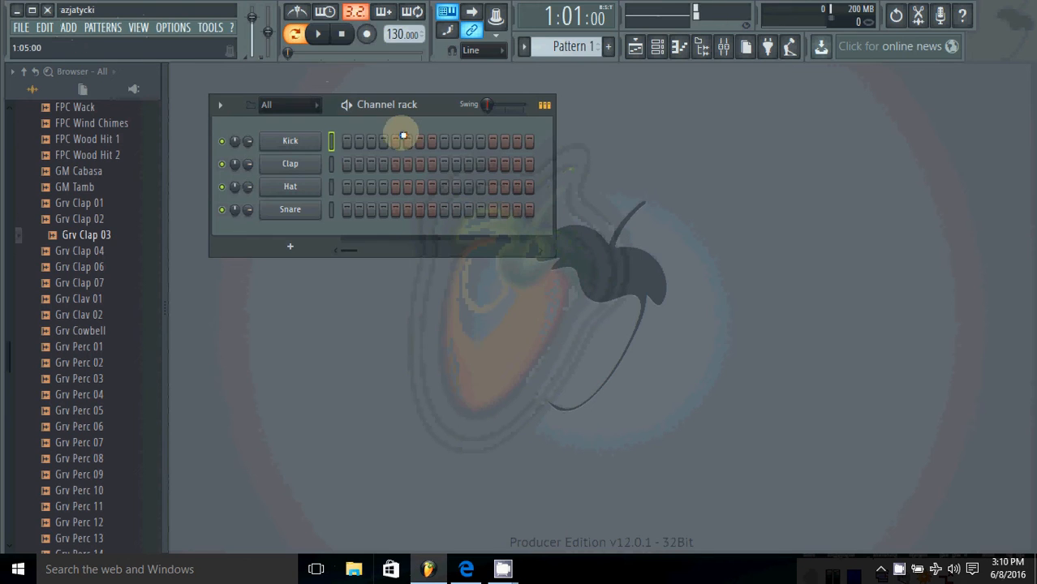
pyautogui.moveTo(446, 108); pyautogui.dragTo(425, 87)
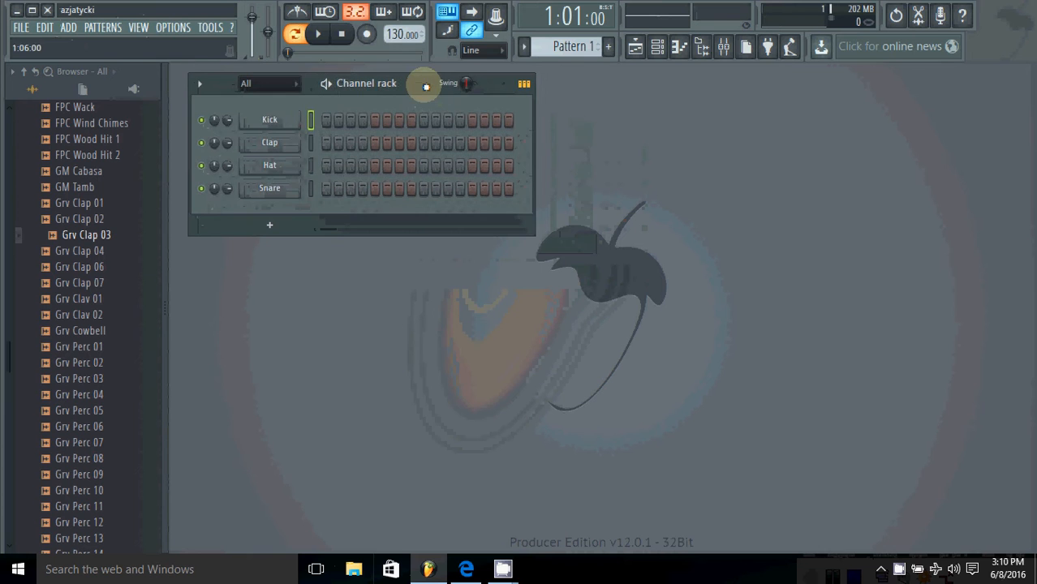
pyautogui.scroll(15, 49, 267)
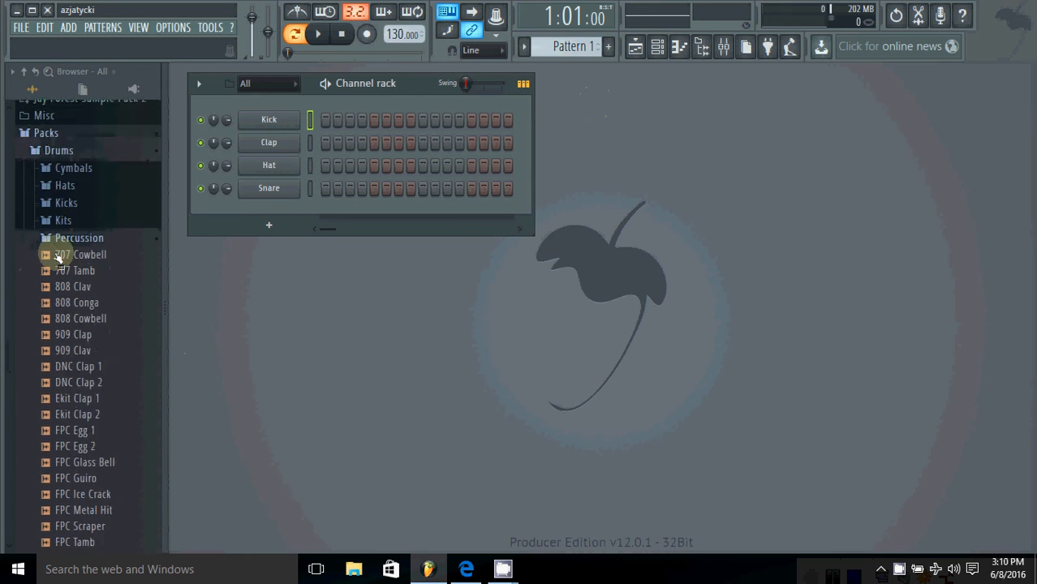
pyautogui.scroll(-2, 63, 301)
pyautogui.click(65, 306)
pyautogui.click(54, 294)
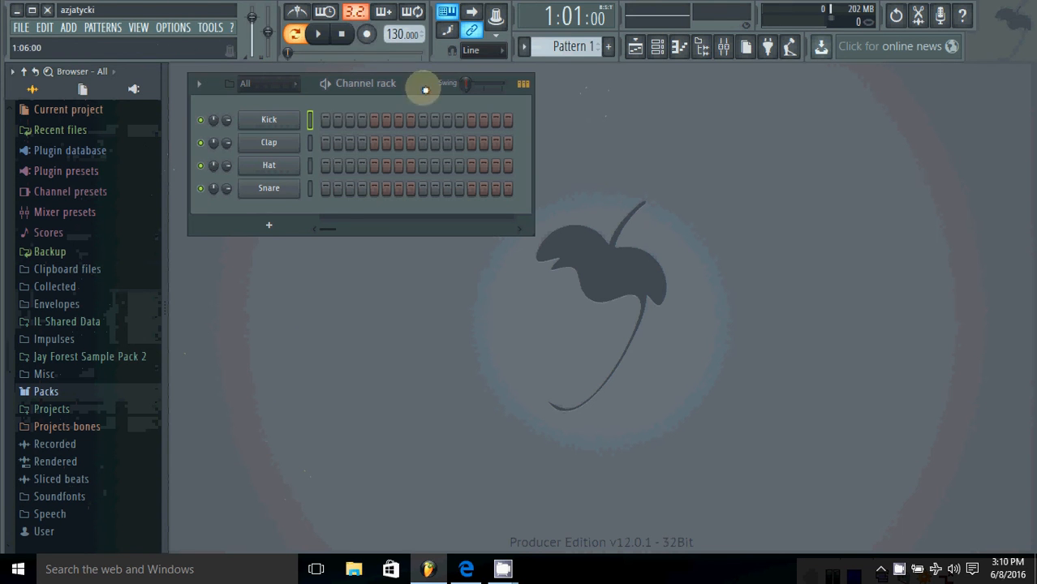
# - Try moving and widening the Channel rack within the workspace
pyautogui.moveTo(423, 84)
pyautogui.mouseDown()
pyautogui.moveTo(404, 73)
pyautogui.moveTo(403, 86)
pyautogui.moveTo(405, 74)
pyautogui.mouseUp()
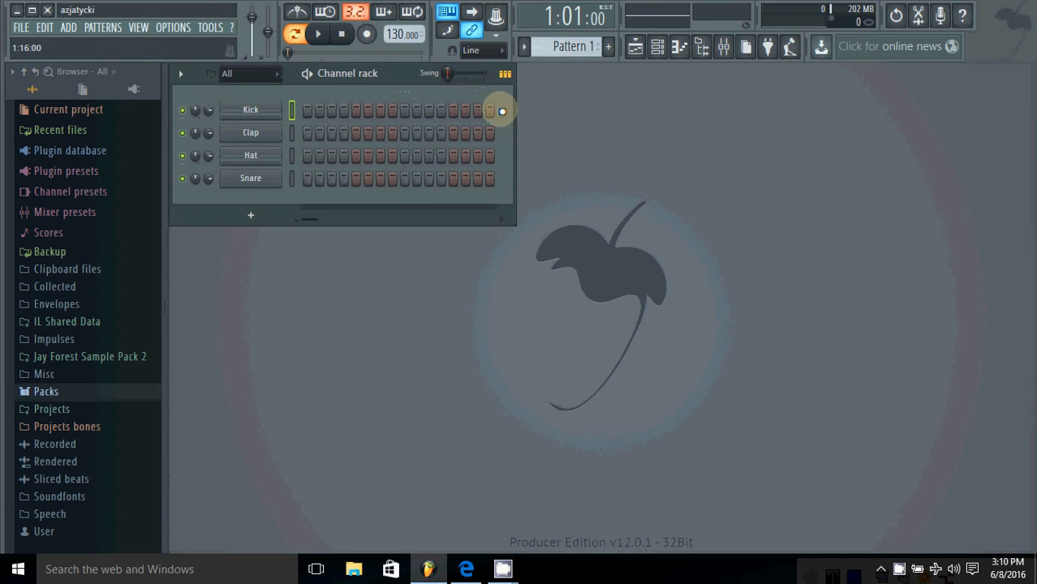
pyautogui.moveTo(521, 109); pyautogui.dragTo(520, 185)
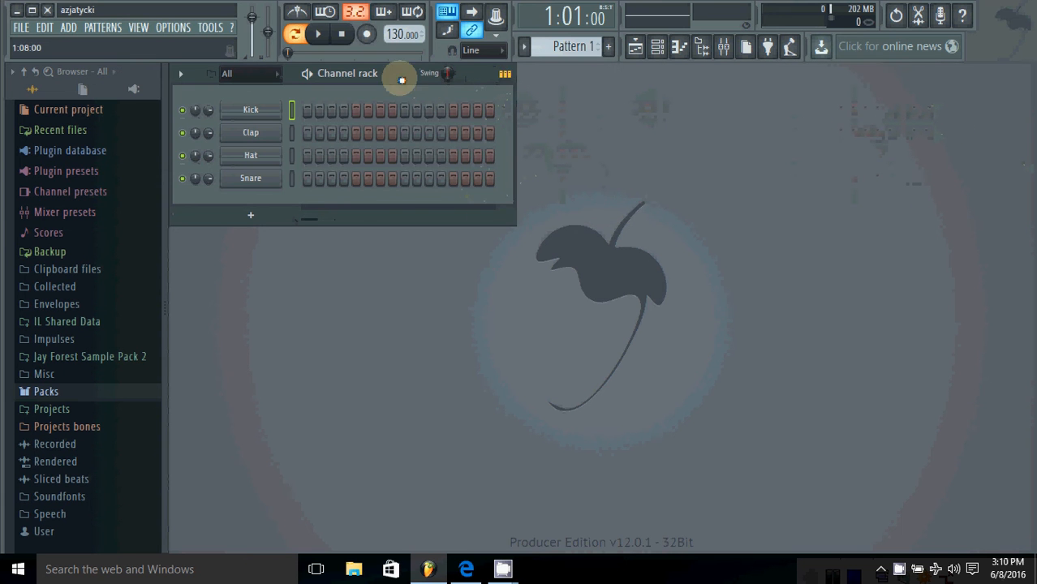
pyautogui.moveTo(398, 76); pyautogui.dragTo(406, 176)
pyautogui.moveTo(515, 238); pyautogui.dragTo(564, 273)
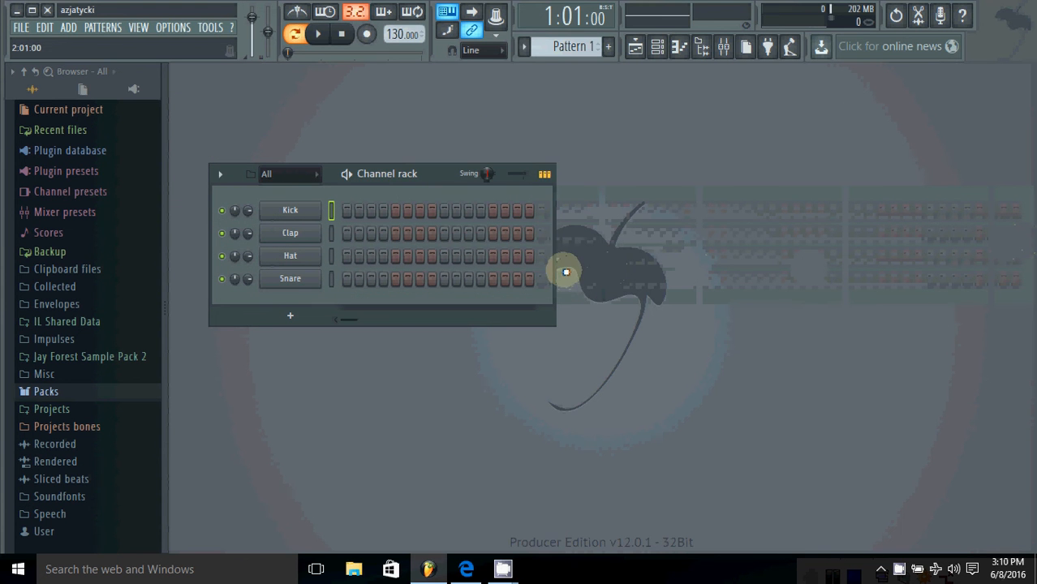
pyautogui.moveTo(457, 188); pyautogui.dragTo(407, 76)
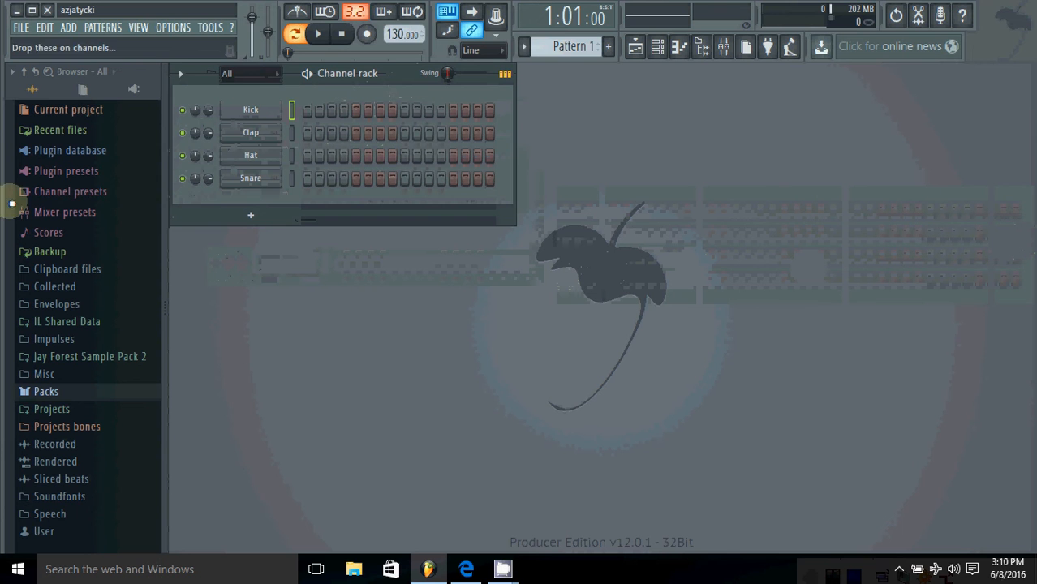
# - Widen the Channel rack to expose more steps, try out extra Kick steps, and restore the one-bar width without them
pyautogui.moveTo(517, 144); pyautogui.dragTo(942, 162)
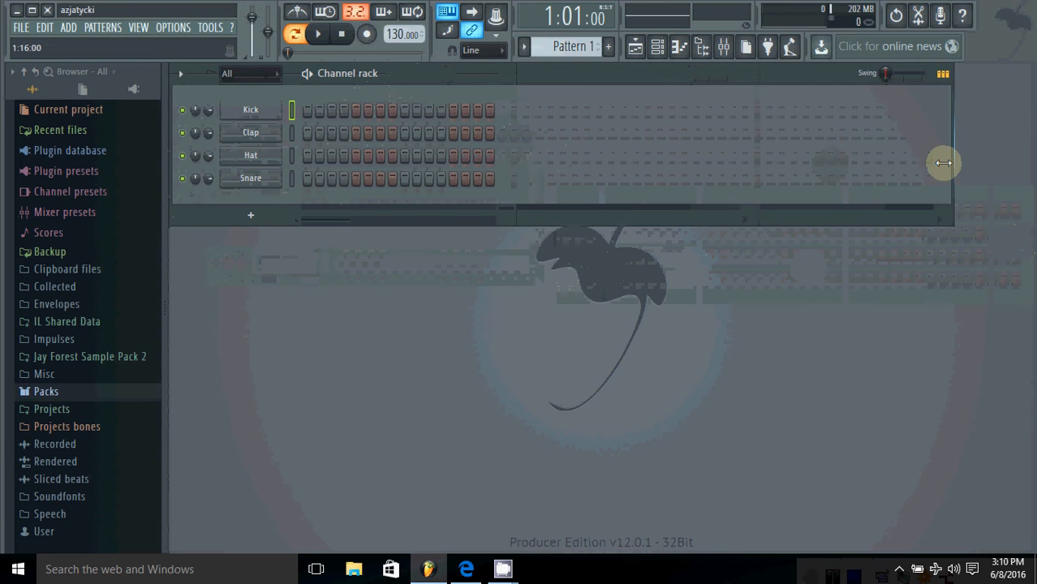
pyautogui.click(697, 112)
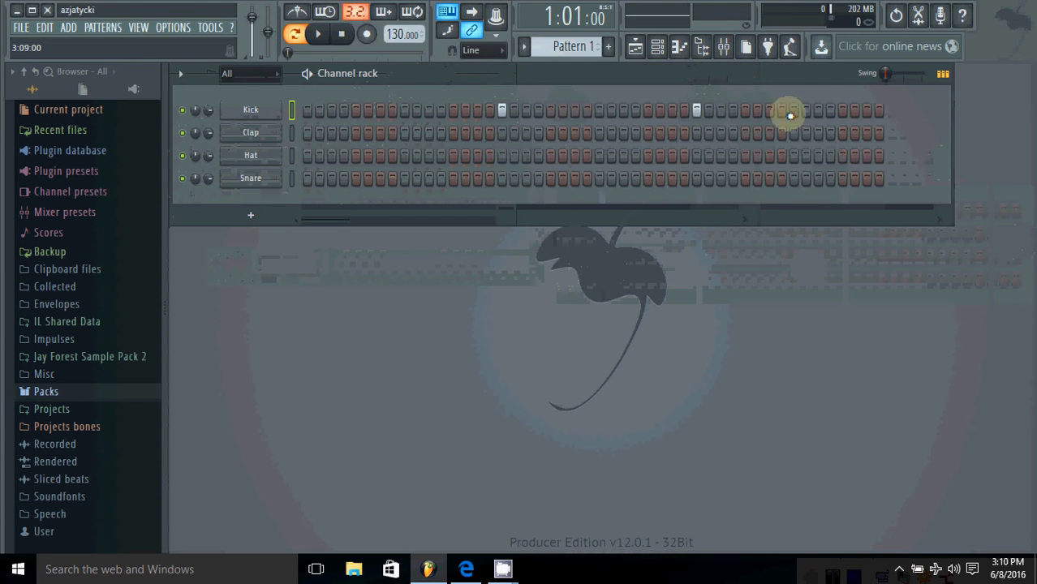
pyautogui.rightClick(697, 110)
pyautogui.rightClick(502, 112)
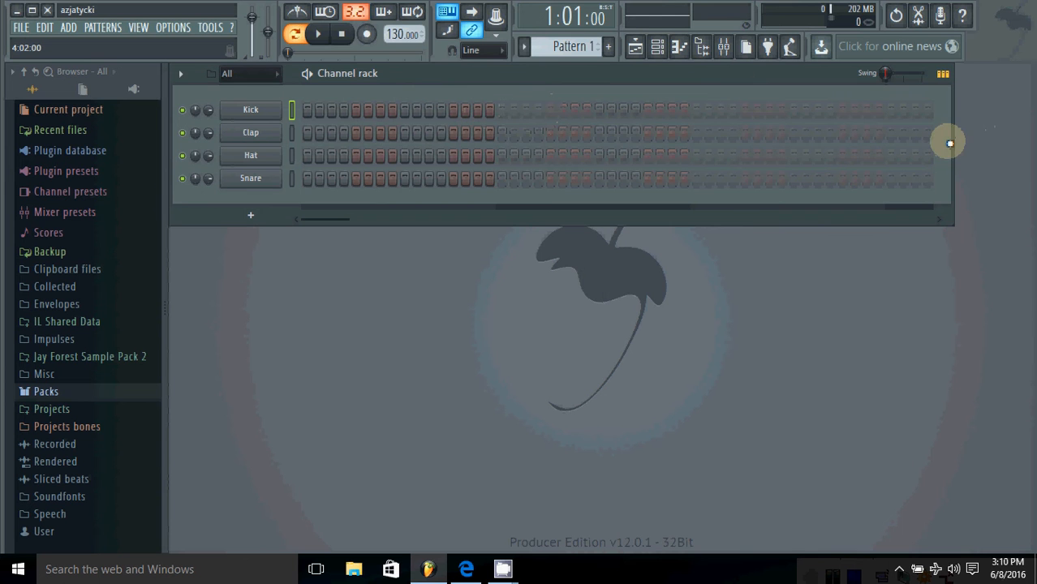
pyautogui.moveTo(953, 133); pyautogui.dragTo(528, 139)
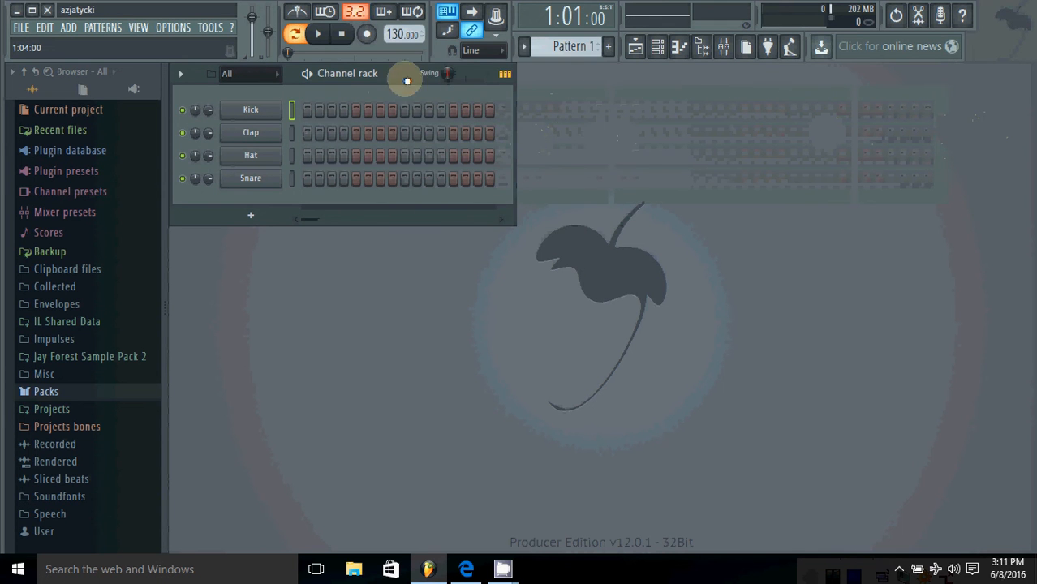
# - Move the Channel rack nearer the centre and play the pattern while programming Kick on steps 1, 5, 9, 13 and Snare on steps 5, 13
pyautogui.moveTo(407, 77); pyautogui.dragTo(539, 117)
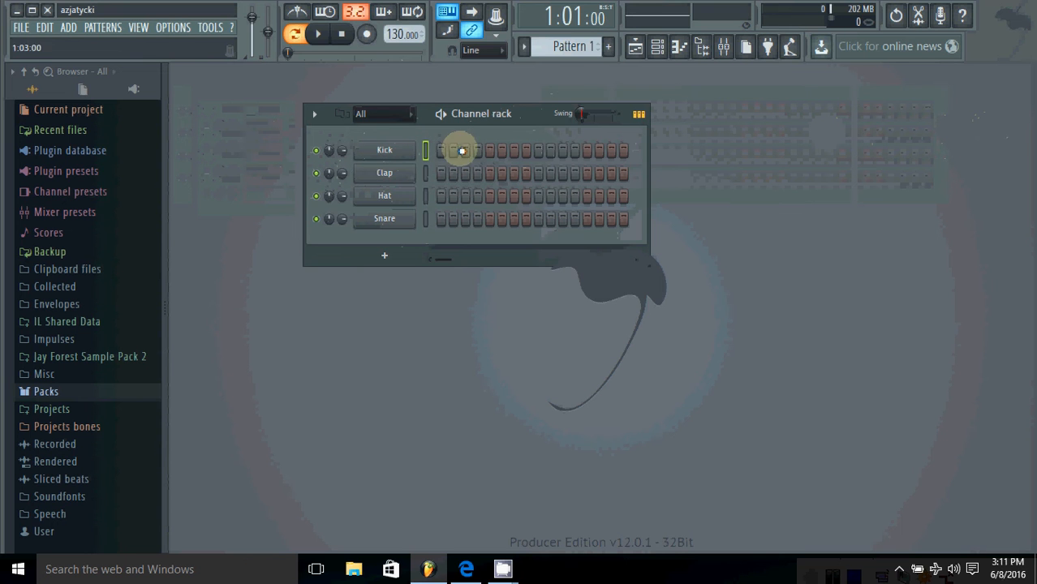
pyautogui.click(442, 149)
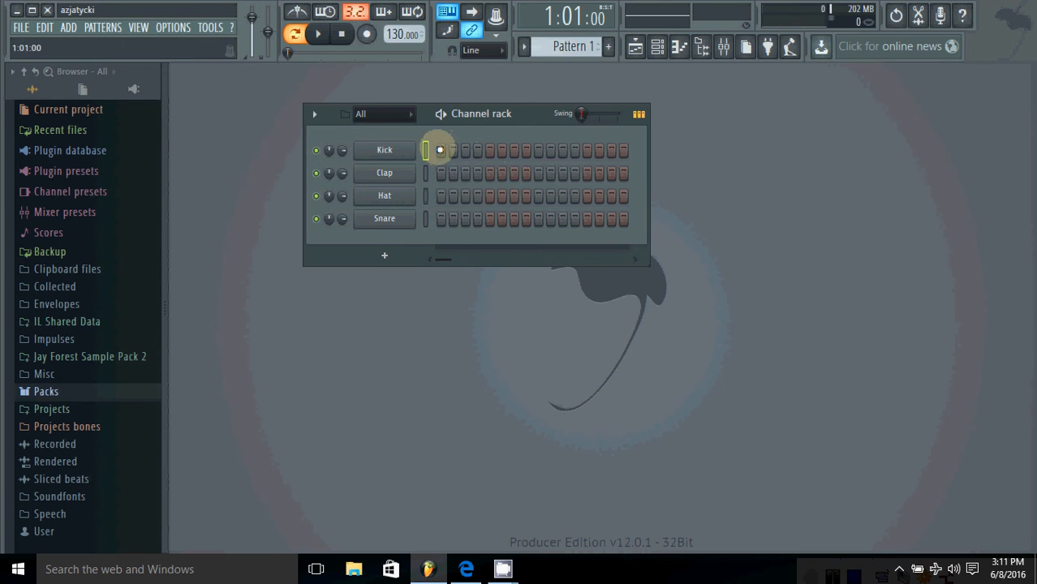
pyautogui.click(489, 219)
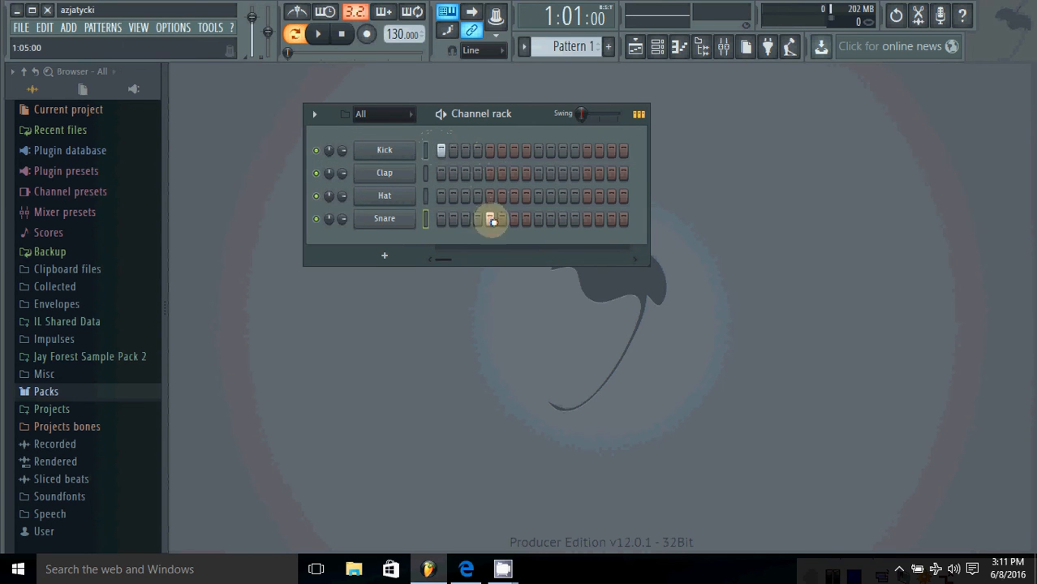
pyautogui.click(318, 33)
pyautogui.click(538, 150)
pyautogui.click(587, 219)
pyautogui.click(489, 150)
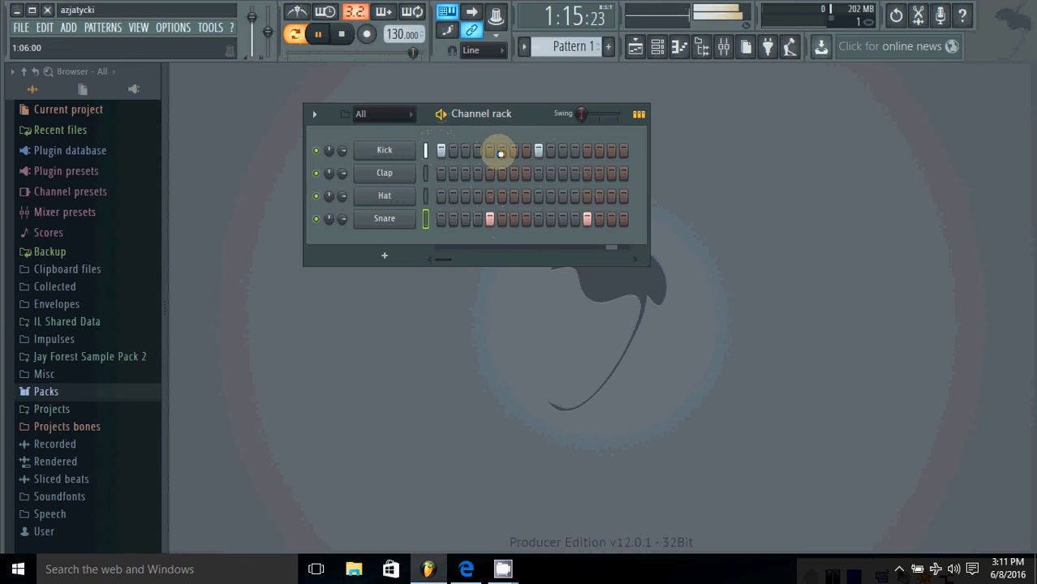
pyautogui.click(587, 151)
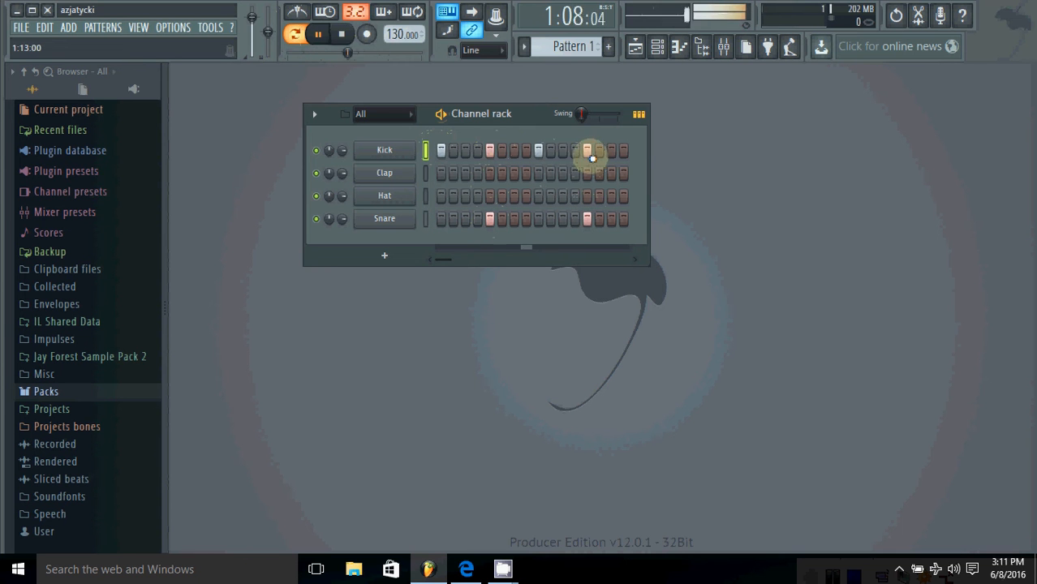
pyautogui.click(342, 33)
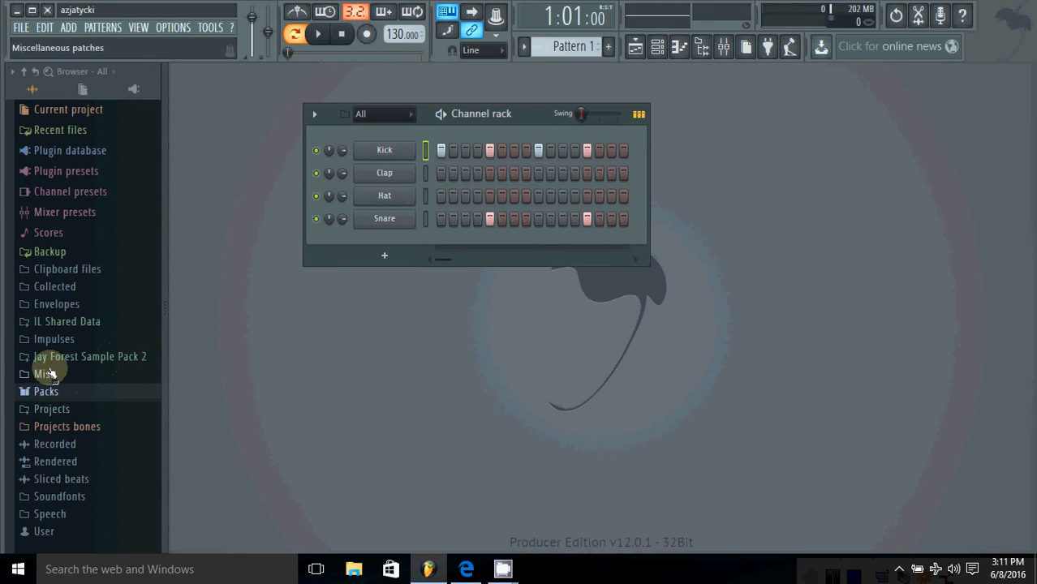
# - Examine the sample categories inside the Jay Forest Sample Pack 2 folder, and collapse it again
pyautogui.click(27, 357)
pyautogui.click(81, 375)
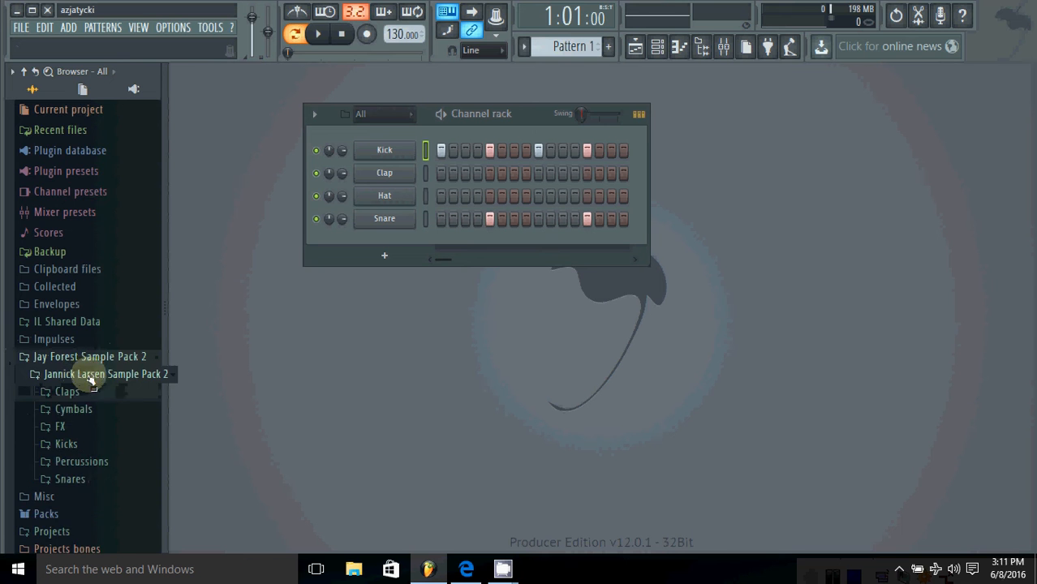
pyautogui.click(85, 262)
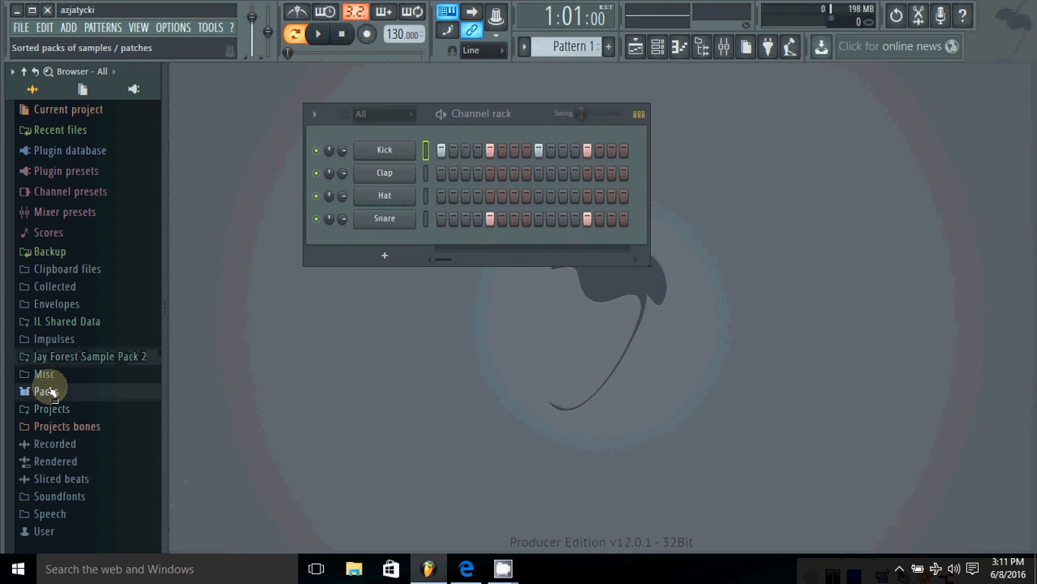
# - Expand the Packs folder and its Drums subfolder, and look through the percussion samples
pyautogui.click(47, 392)
pyautogui.scroll(-3, 51, 392)
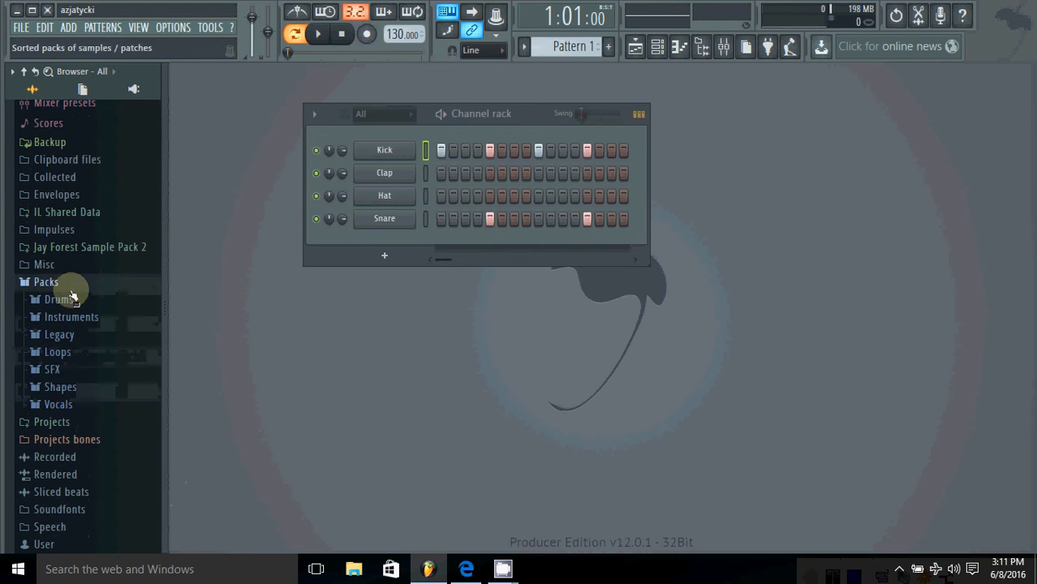
pyautogui.scroll(3, 36, 273)
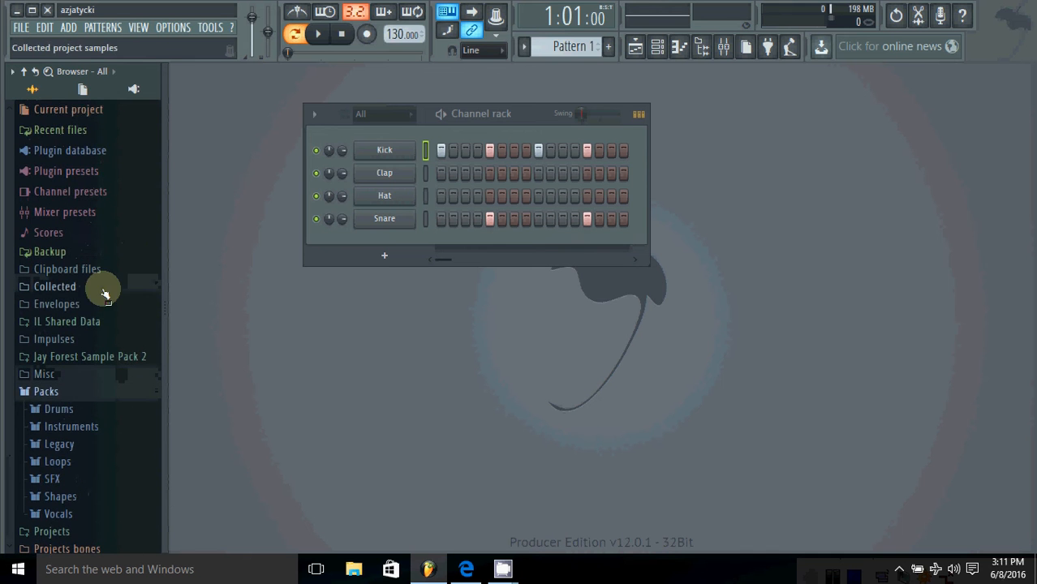
pyautogui.scroll(-3, 102, 281)
pyautogui.scroll(-1, 24, 297)
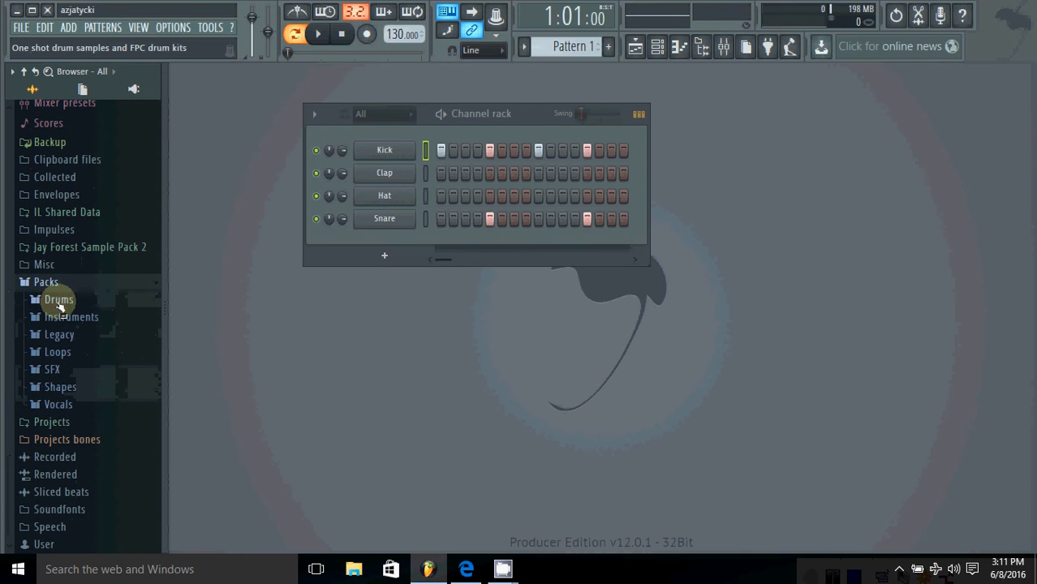
pyautogui.click(55, 298)
pyautogui.scroll(-10, 91, 303)
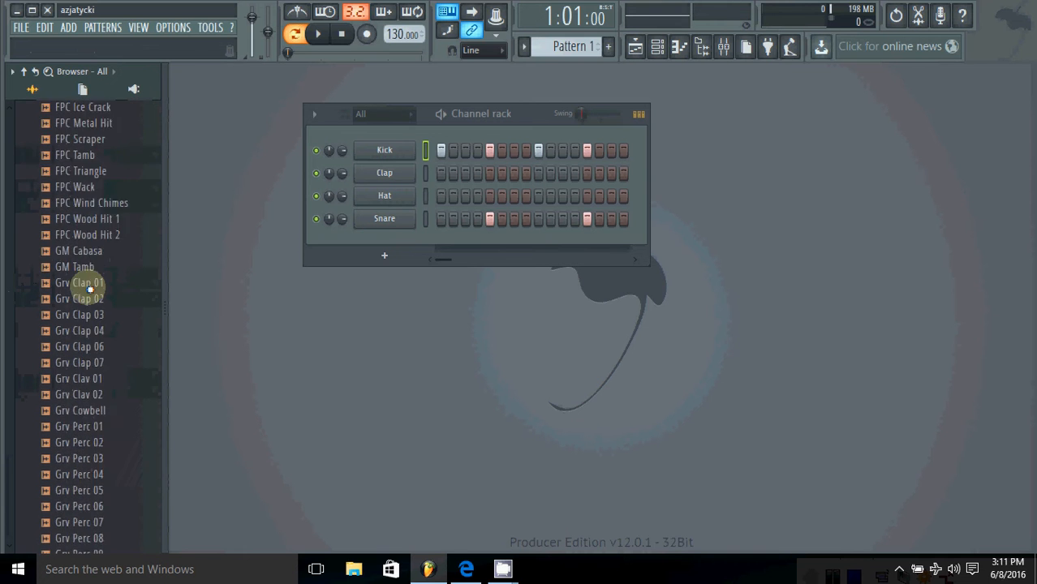
pyautogui.scroll(10, 91, 406)
# - Examine the drum Kits folder and the samples in its Thrower kit
pyautogui.click(69, 369)
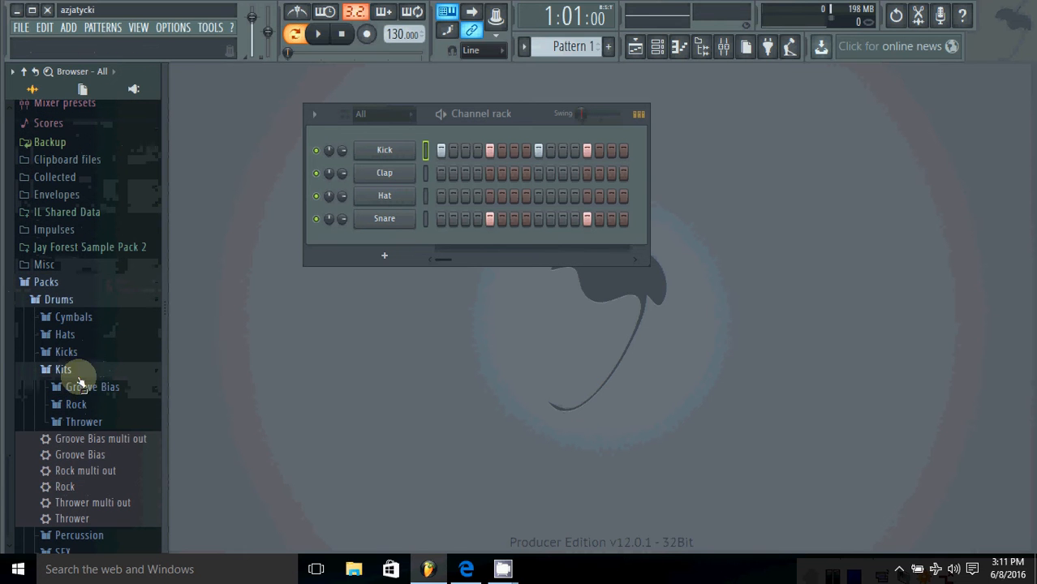
pyautogui.click(82, 422)
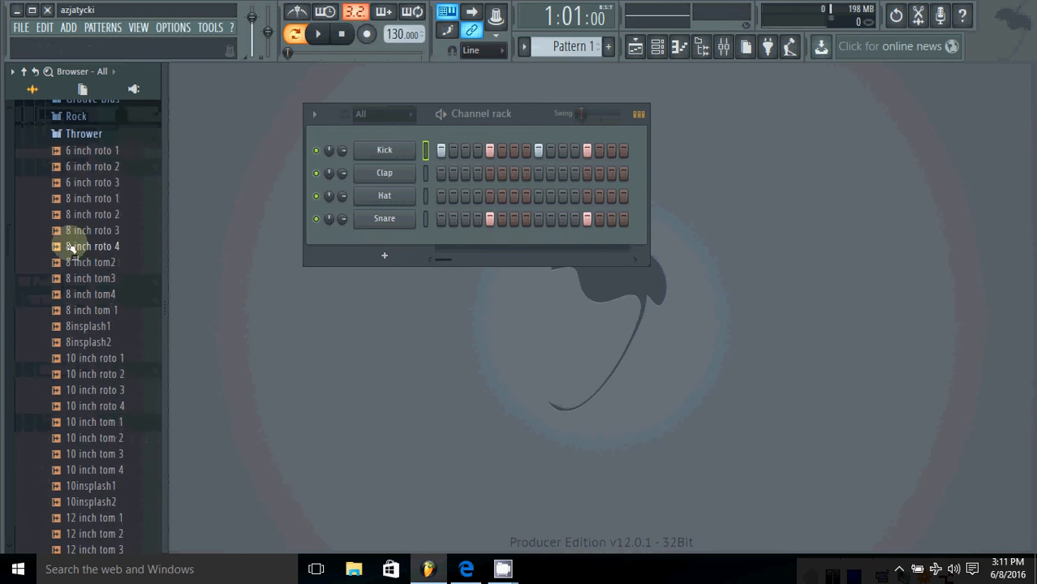
pyautogui.click(85, 137)
pyautogui.scroll(4, 41, 243)
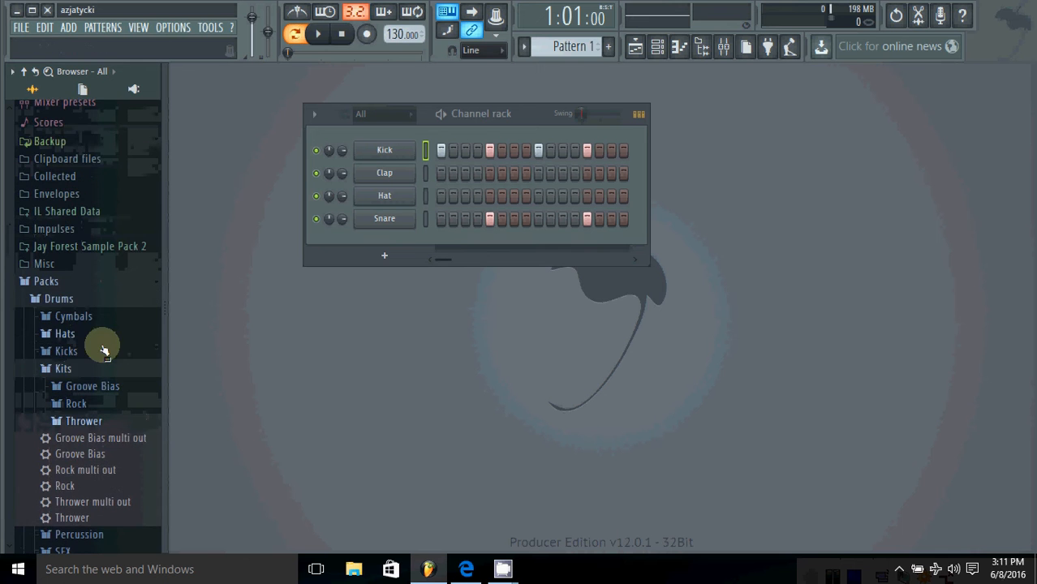
# - Look through the Kicks samples and the drum categories of the Legacy pack
pyautogui.click(72, 351)
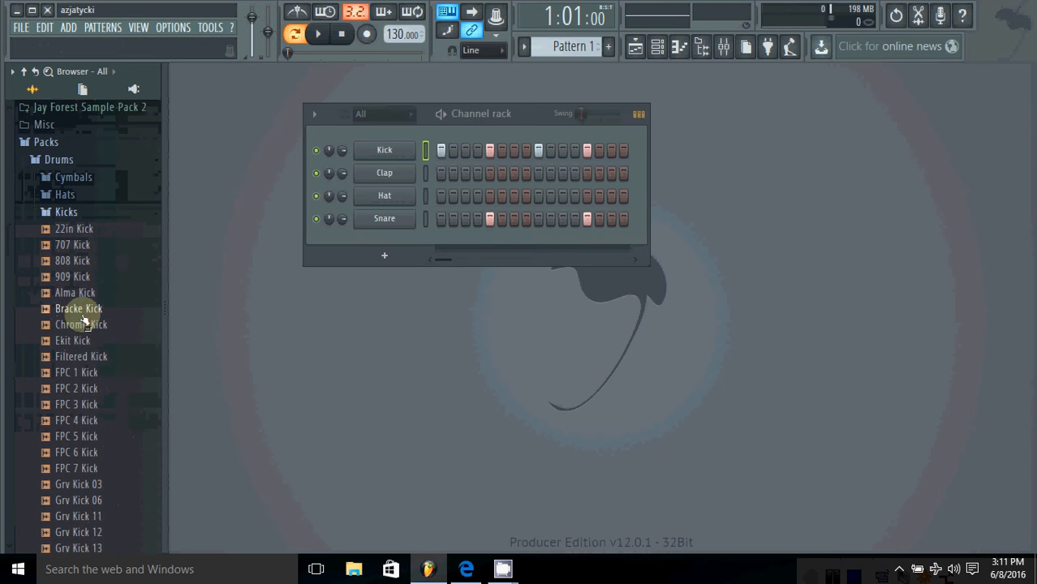
pyautogui.scroll(-15, 104, 324)
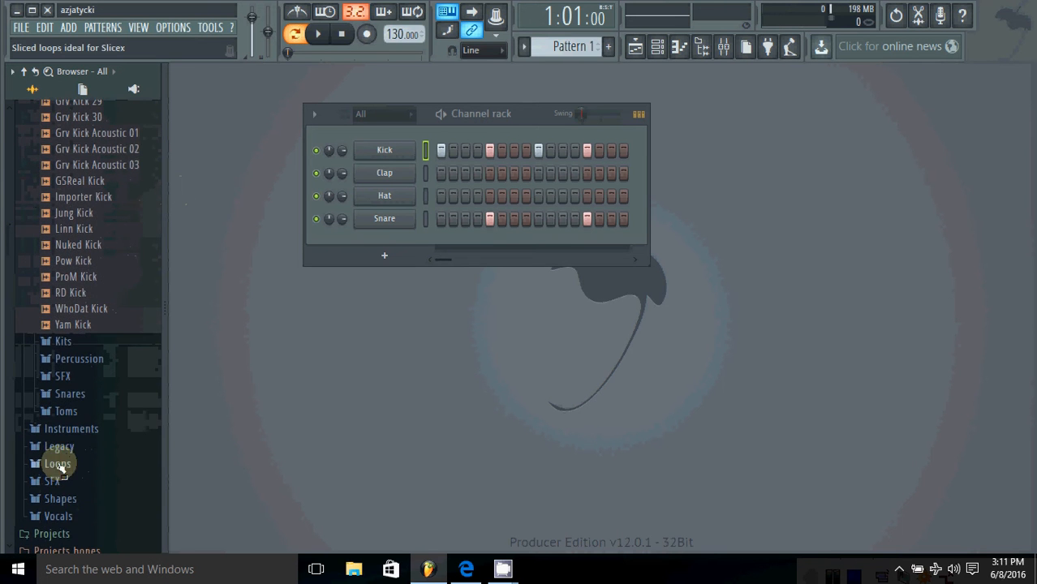
pyautogui.click(104, 461)
pyautogui.scroll(-3, 106, 465)
pyautogui.click(65, 270)
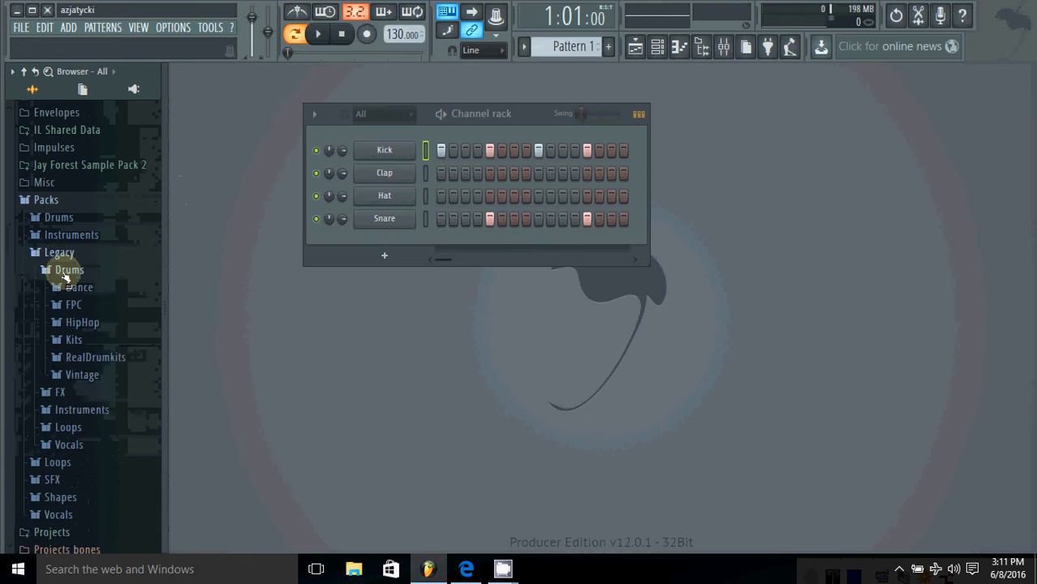
pyautogui.click(71, 273)
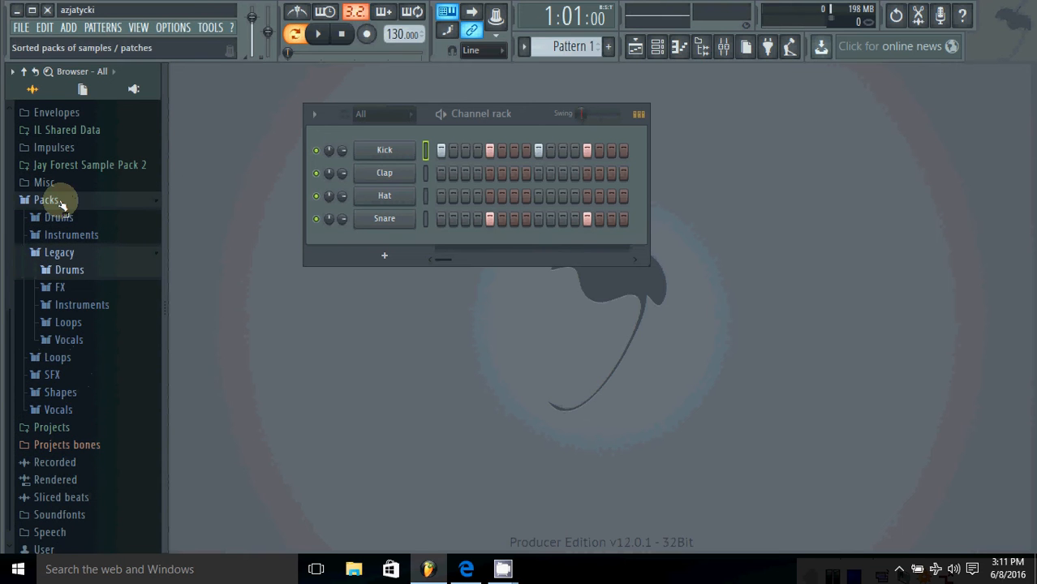
# - Replace the Kick channel's sample with Grv Kick 28 from the Kicks folder of the Drums pack
pyautogui.click(63, 217)
pyautogui.scroll(-3, 68, 400)
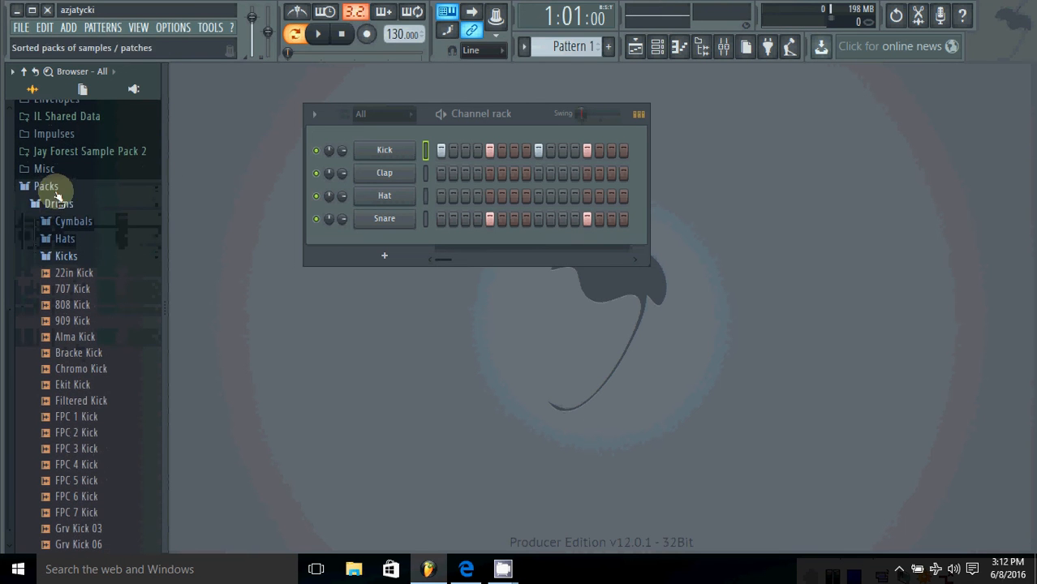
pyautogui.scroll(-2, 68, 260)
pyautogui.scroll(-8, 71, 300)
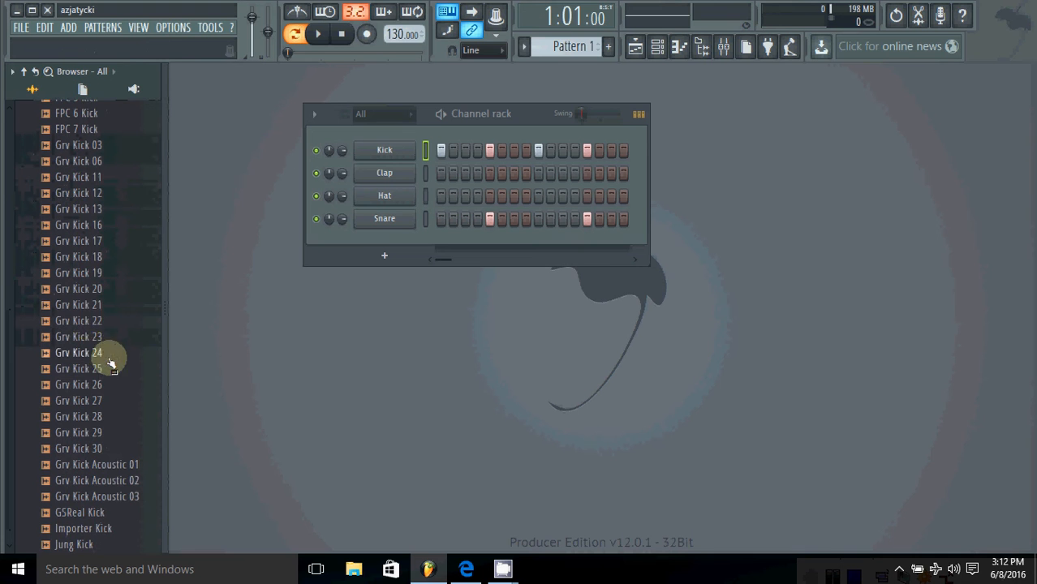
pyautogui.moveTo(93, 420); pyautogui.dragTo(384, 151)
pyautogui.scroll(2, 65, 268)
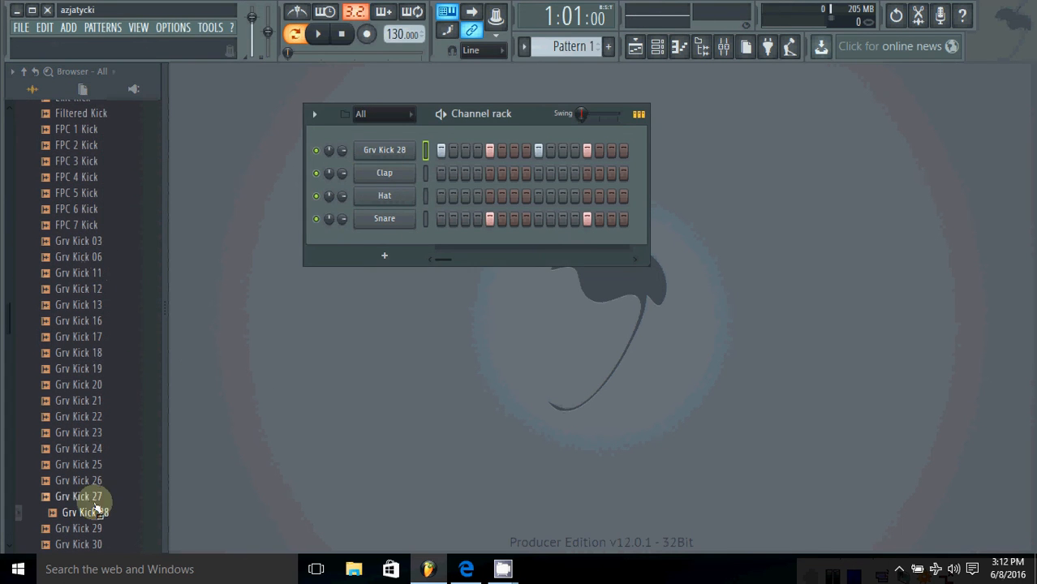
pyautogui.scroll(-4, 99, 507)
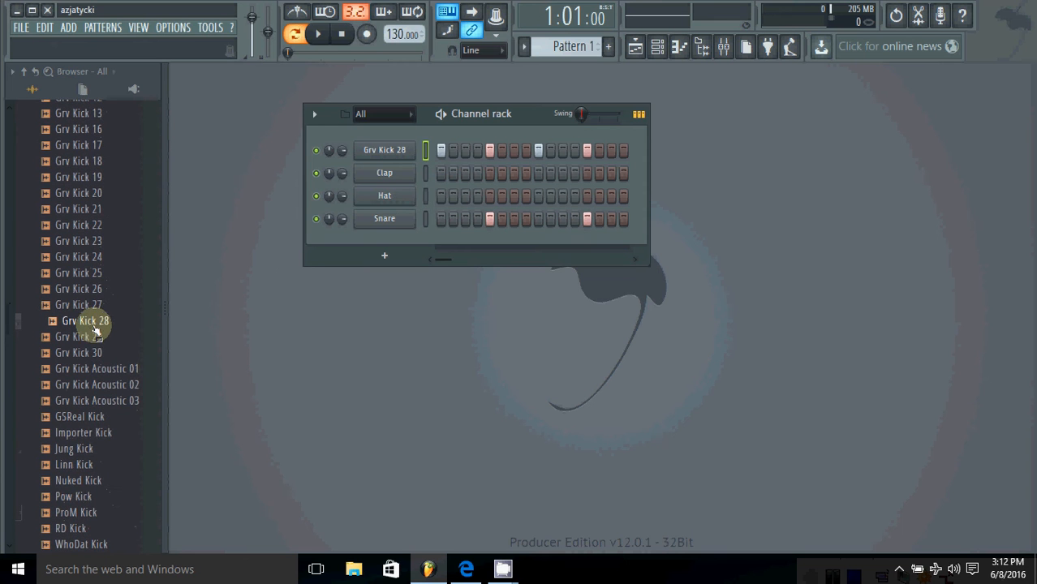
# - Collapse the Kicks folder and play the beat with the replaced kick sample
pyautogui.scroll(10, 69, 276)
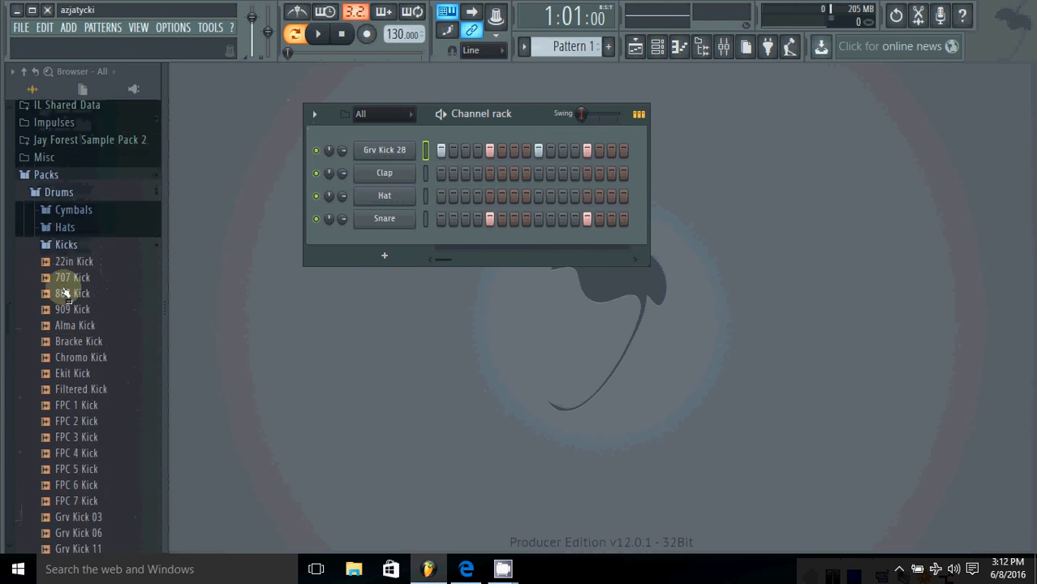
pyautogui.click(66, 255)
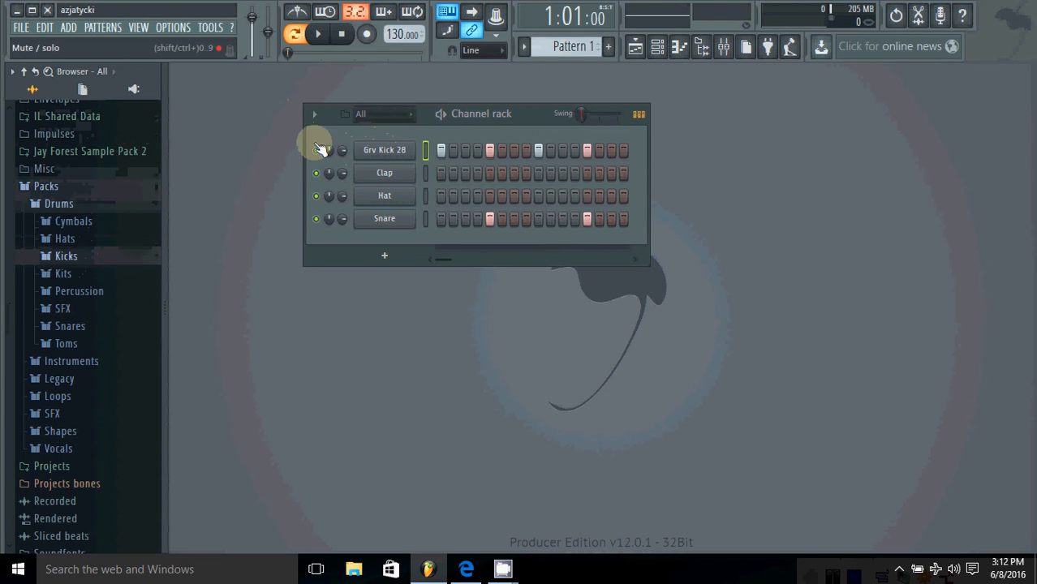
pyautogui.click(318, 34)
pyautogui.click(342, 34)
# - Replace the Snare channel's sample with Grv Snareclap 28 from the Drums pack's Snares folder, and play the beat
pyautogui.scroll(-1, 72, 324)
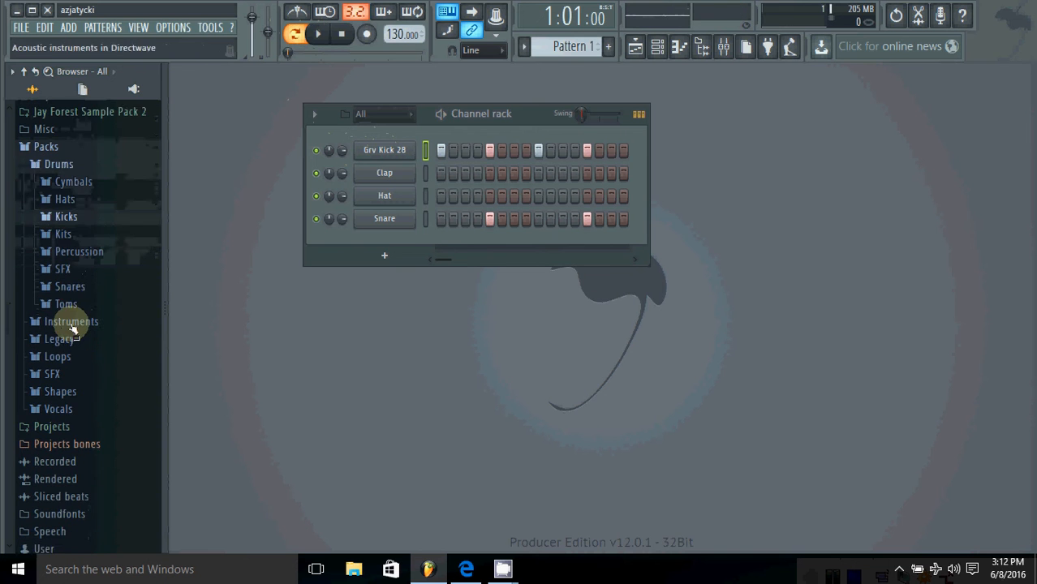
pyautogui.click(70, 287)
pyautogui.scroll(-12, 76, 357)
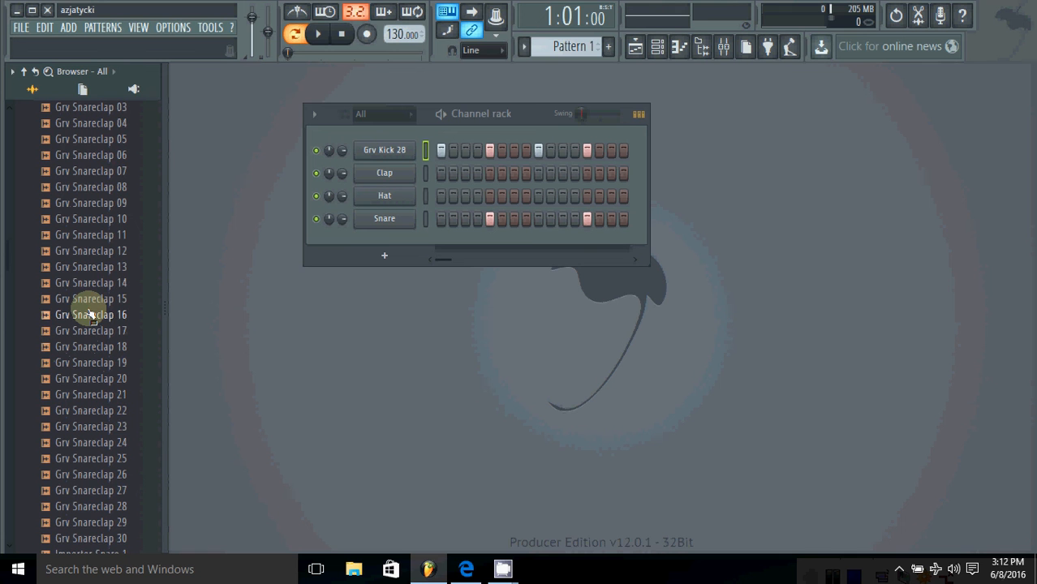
pyautogui.moveTo(91, 305); pyautogui.dragTo(108, 294)
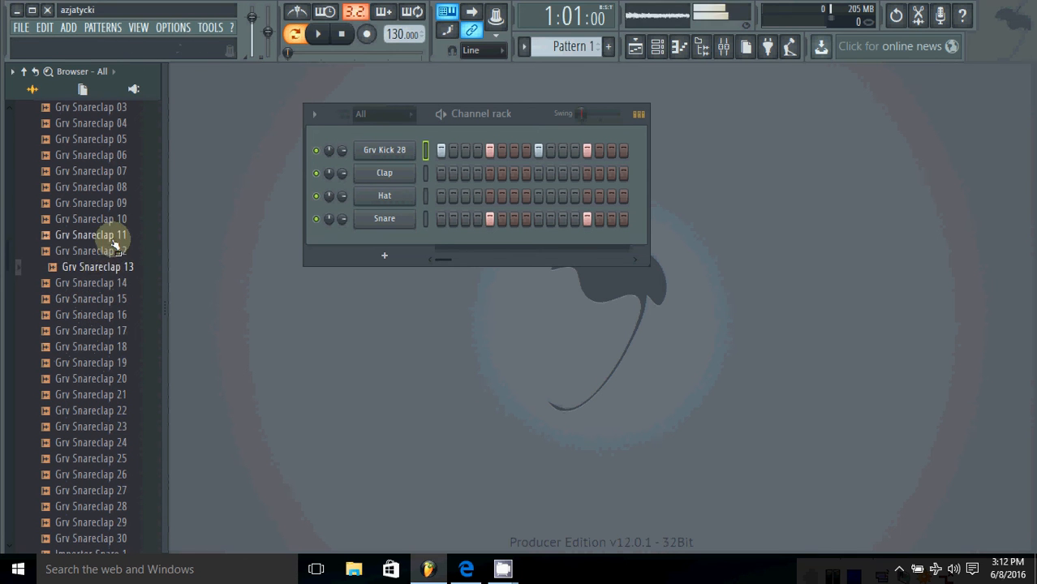
pyautogui.click(95, 474)
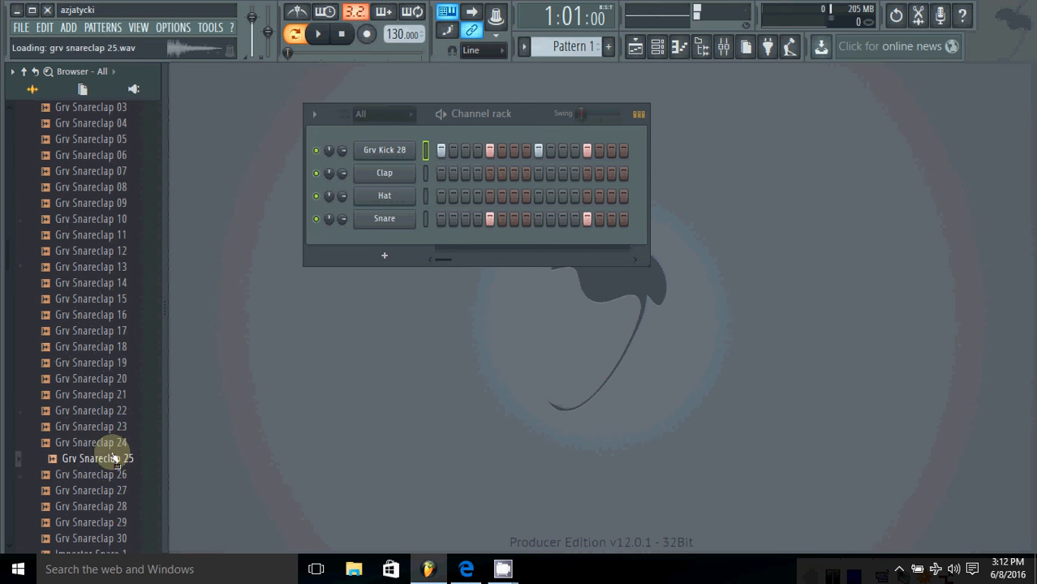
pyautogui.scroll(-4, 81, 454)
pyautogui.click(96, 315)
pyautogui.moveTo(96, 315); pyautogui.dragTo(384, 218)
pyautogui.click(318, 34)
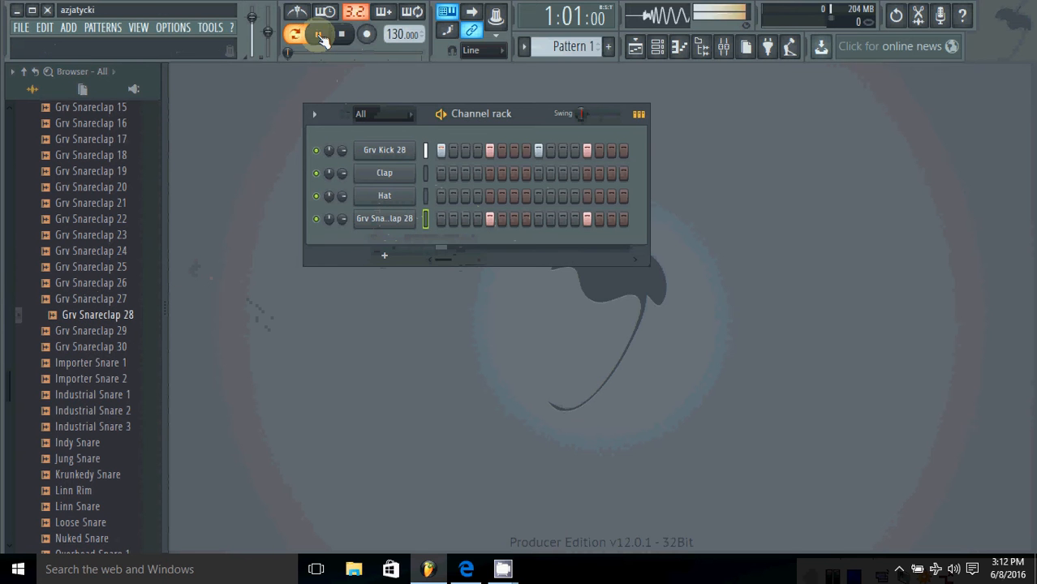
pyautogui.click(341, 37)
# - Collapse the Snares folder and open the Hats folder of the Drums pack at the Grv CH samples
pyautogui.scroll(18, 102, 260)
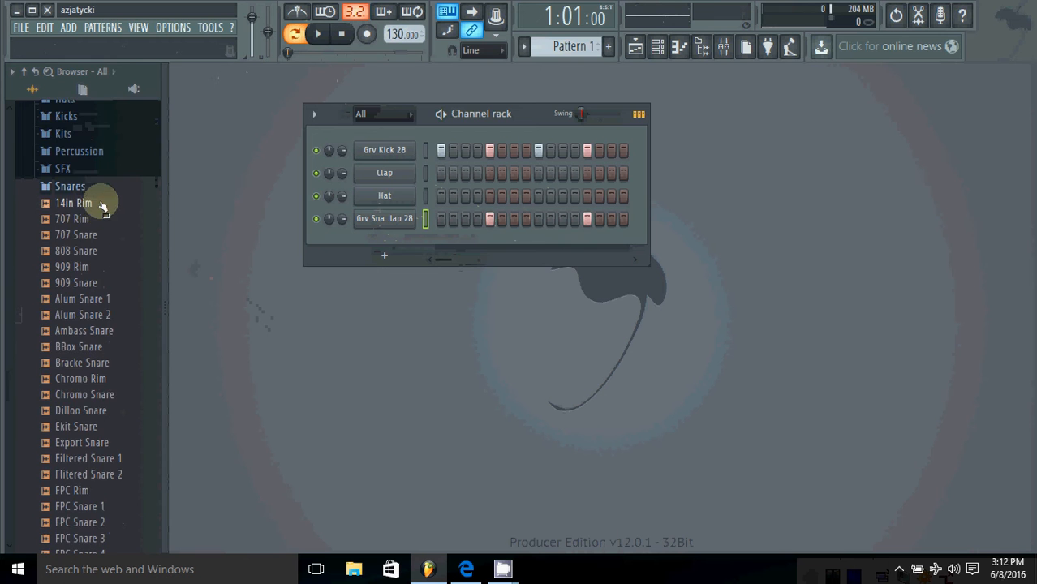
pyautogui.click(99, 191)
pyautogui.scroll(2, 99, 197)
pyautogui.click(73, 290)
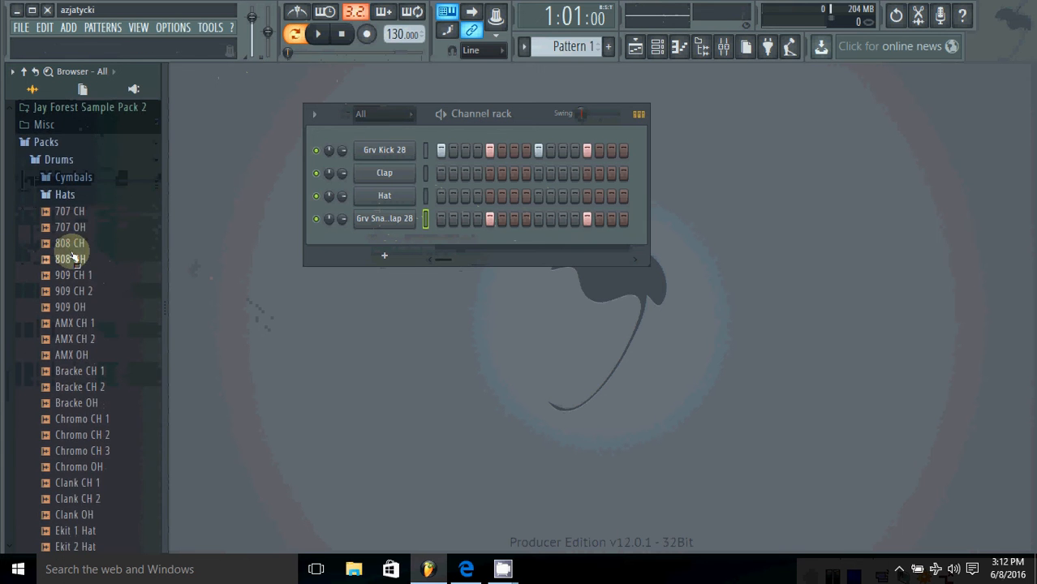
pyautogui.scroll(-6, 73, 260)
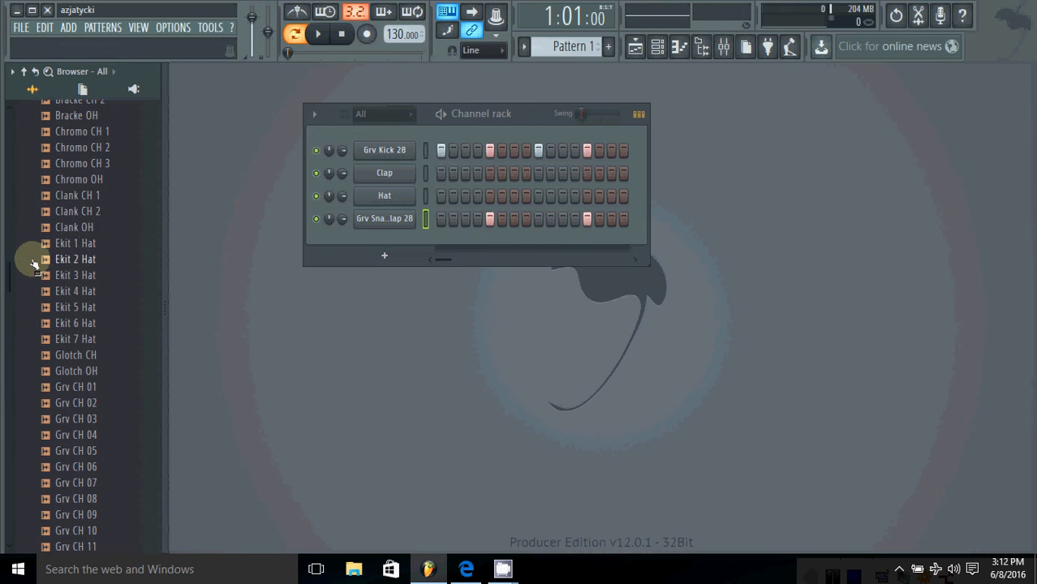
pyautogui.scroll(-4, 36, 280)
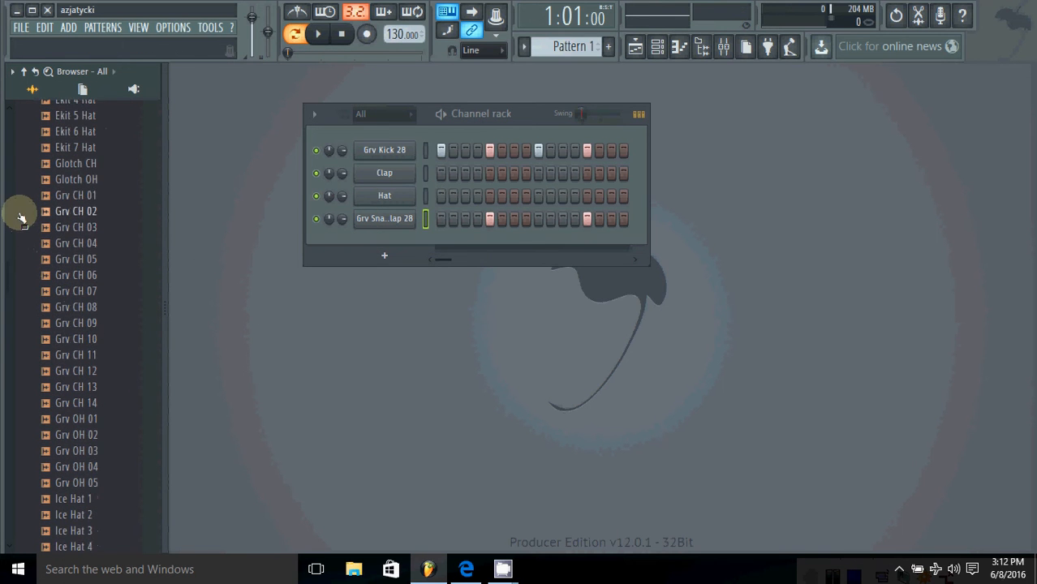
# - Audition the Grv CH hat samples and replace the Hat channel's sample with Grv CH 14
pyautogui.click(120, 391)
pyautogui.click(99, 371)
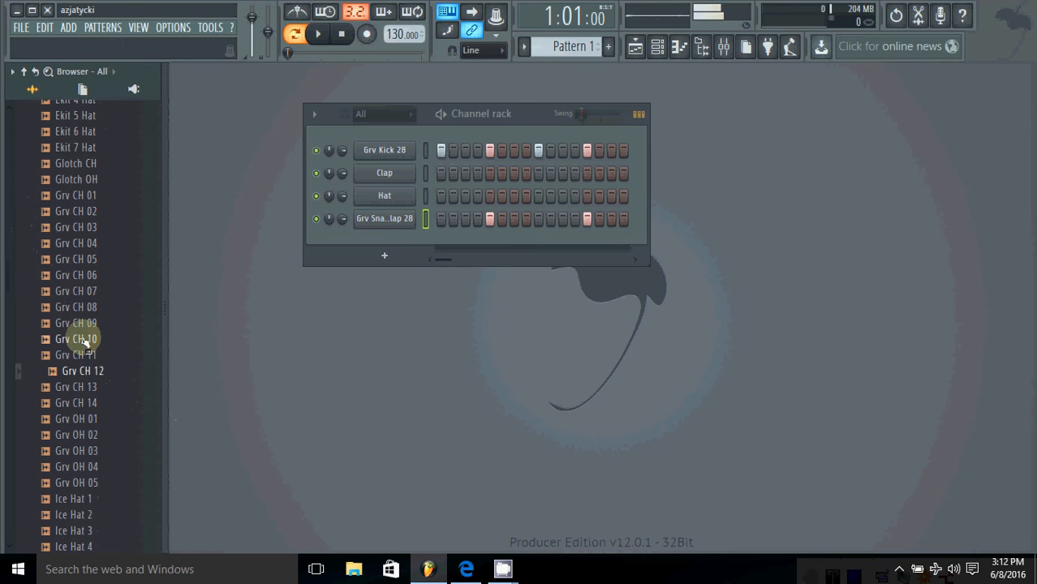
pyautogui.click(82, 326)
pyautogui.click(91, 355)
pyautogui.click(80, 328)
pyautogui.click(83, 277)
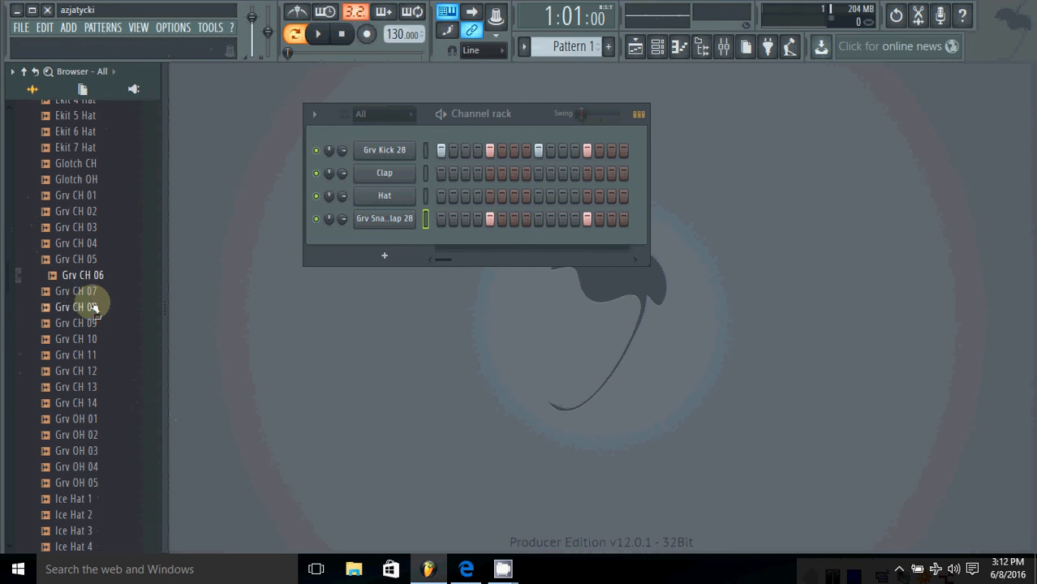
pyautogui.click(93, 308)
pyautogui.click(89, 305)
pyautogui.click(84, 360)
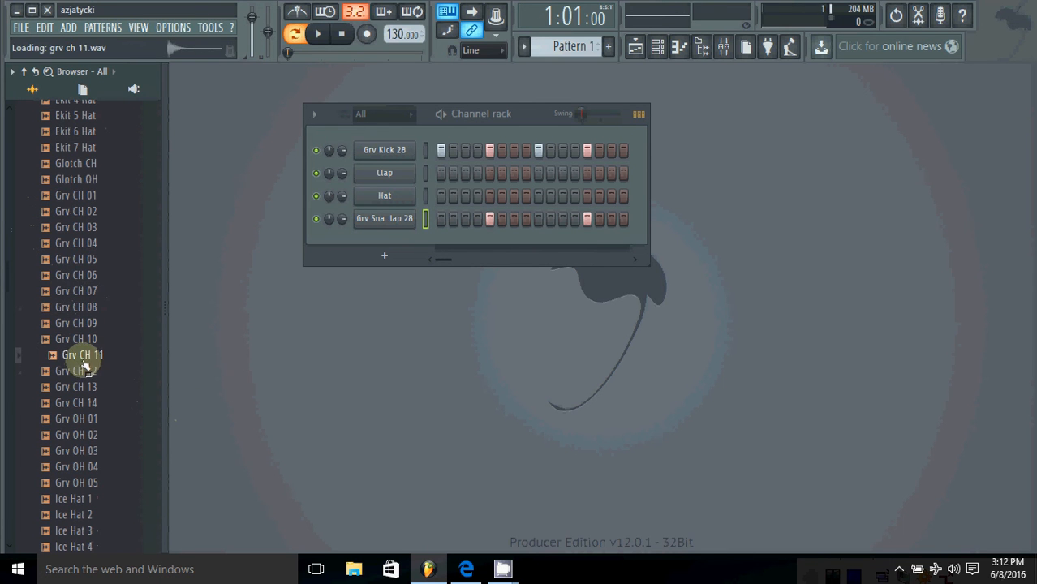
pyautogui.click(96, 403)
pyautogui.moveTo(96, 404); pyautogui.dragTo(399, 197)
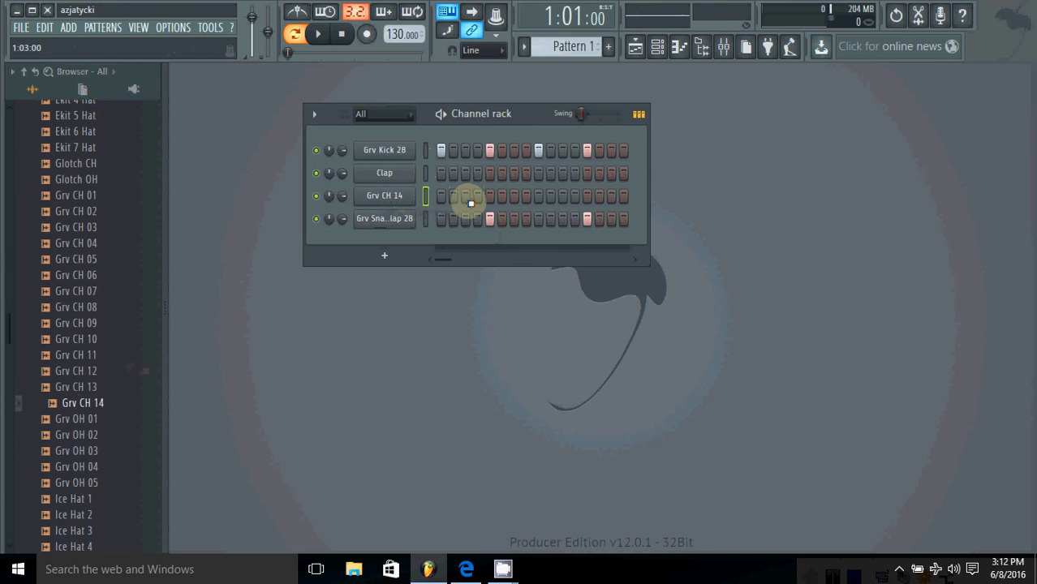
# - Place Grv CH 14 hits on steps 3, 7, 11 and 15, and play the beat
pyautogui.click(514, 195)
pyautogui.click(563, 196)
pyautogui.click(611, 195)
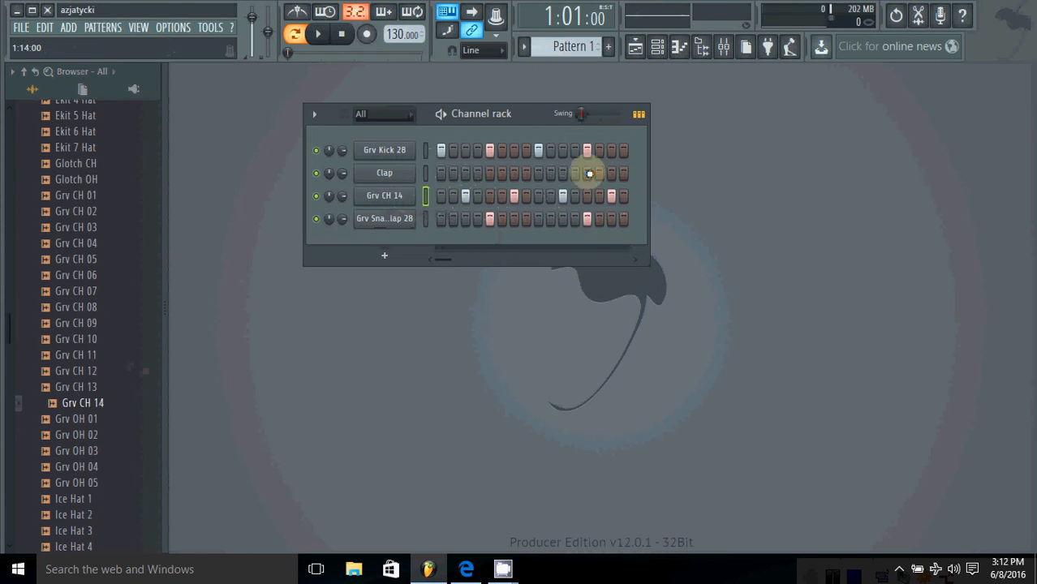
pyautogui.click(319, 34)
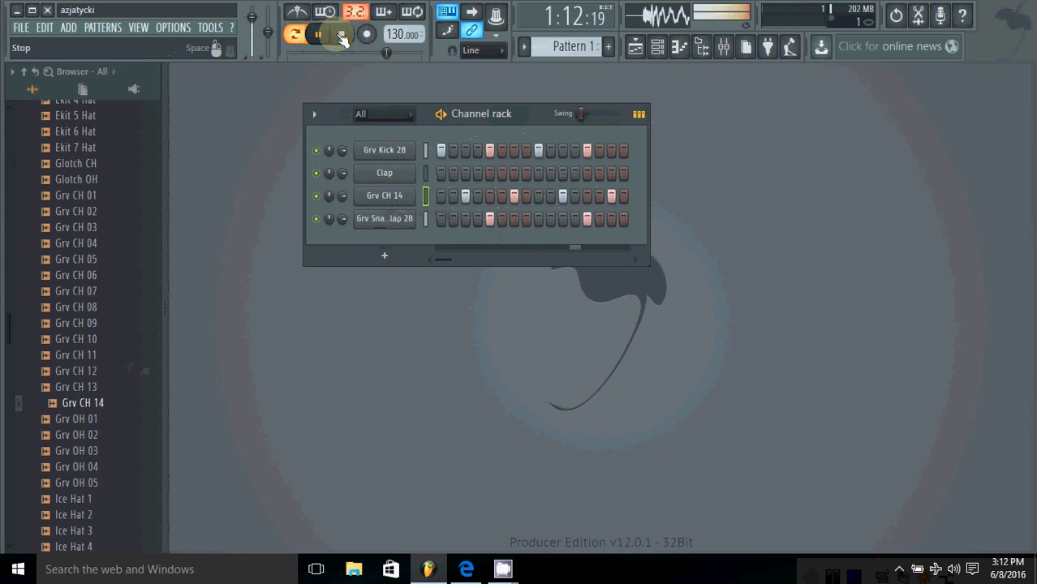
pyautogui.click(342, 35)
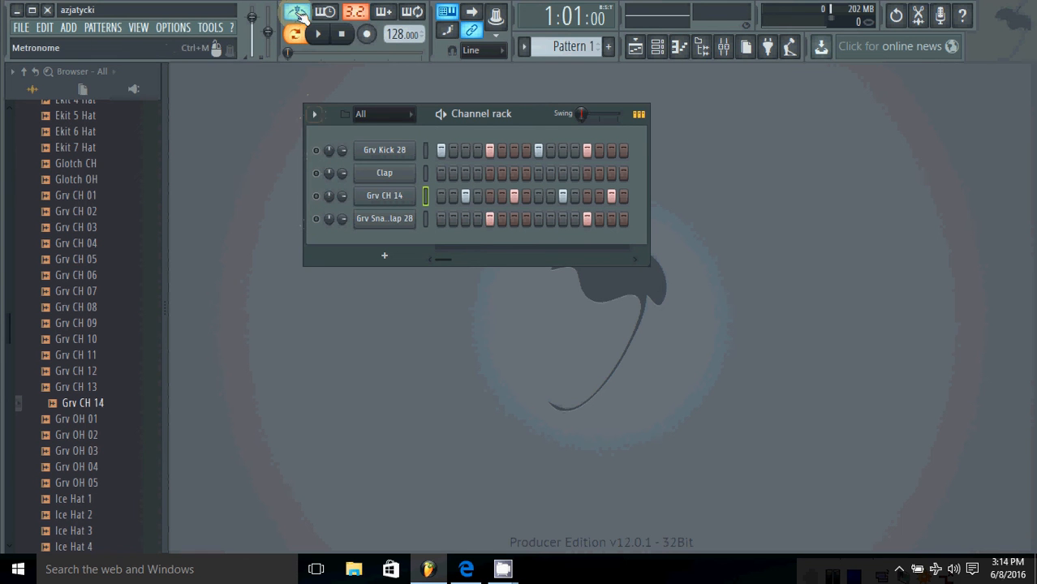
# - Play the pattern with the metronome on and vary the tempo, returning it to 128 BPM
pyautogui.click(318, 33)
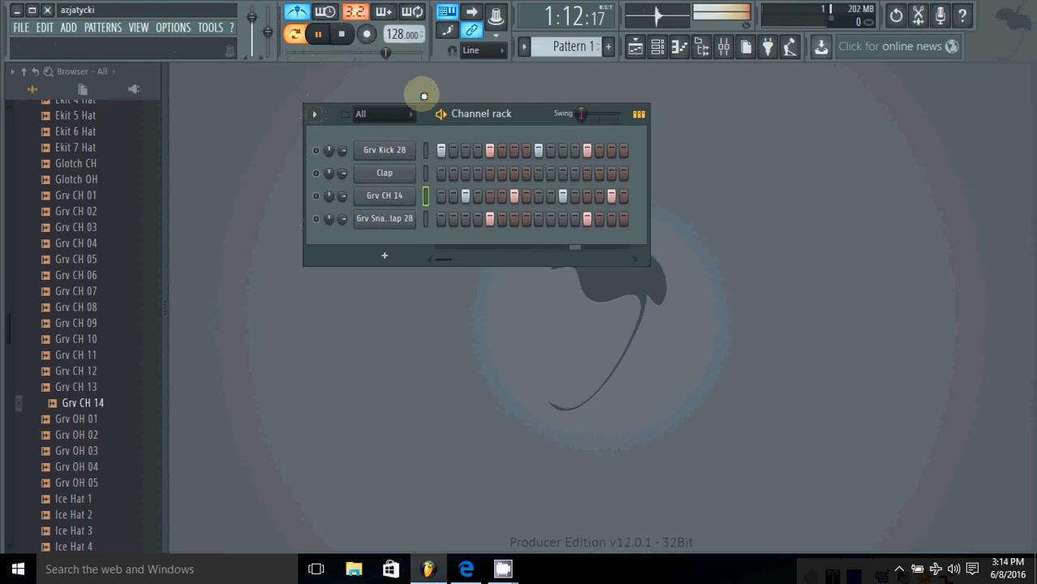
pyautogui.moveTo(398, 34); pyautogui.dragTo(373, 121)
pyautogui.moveTo(393, 35); pyautogui.dragTo(410, 509)
pyautogui.moveTo(401, 24); pyautogui.dragTo(402, 557)
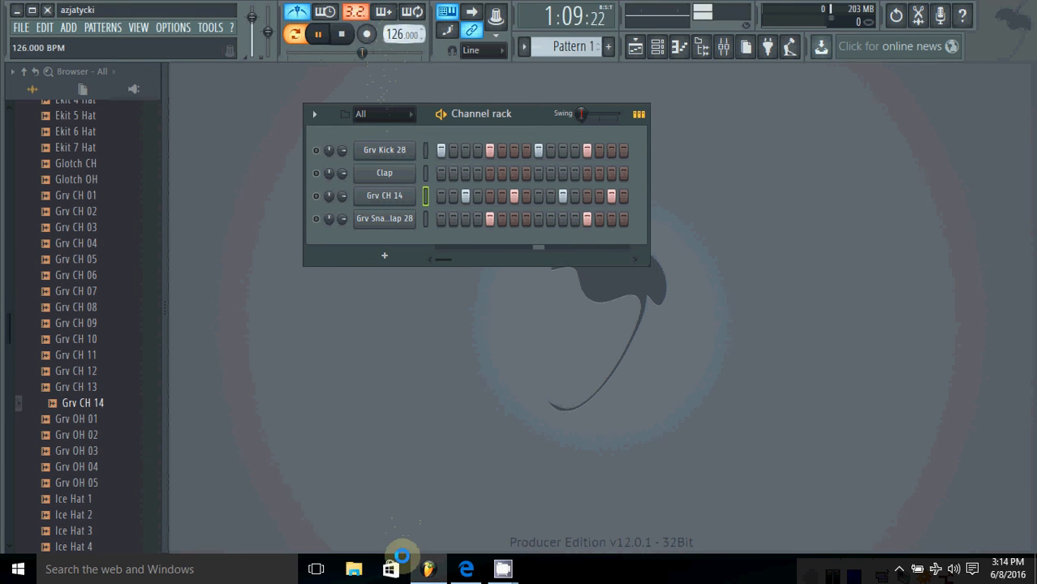
# - Clear the kick and snare rows, and refill the kick every four steps and the snare on steps 5 and 13
pyautogui.moveTo(596, 155); pyautogui.dragTo(445, 155)
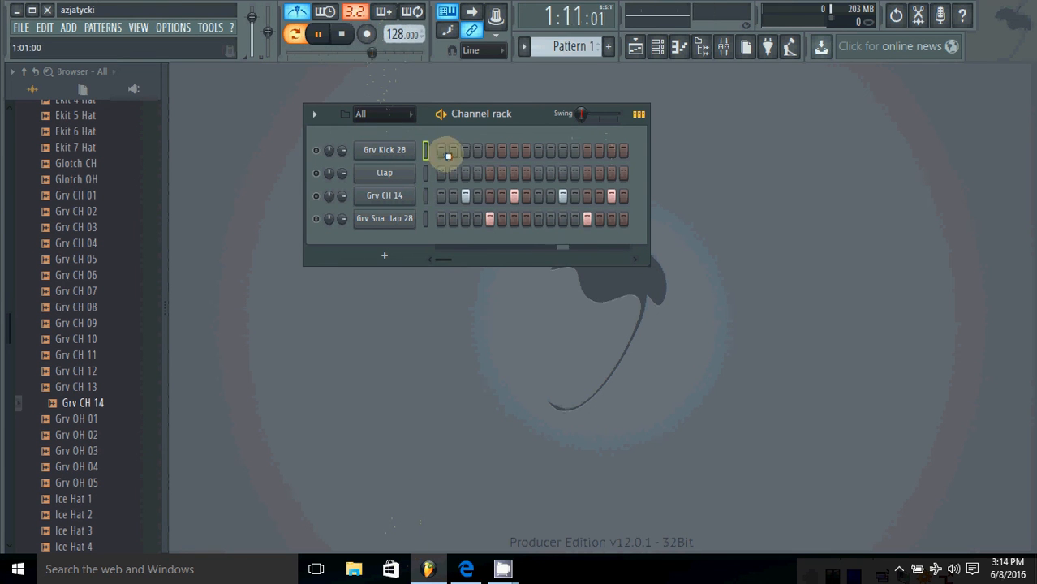
pyautogui.moveTo(466, 215); pyautogui.dragTo(590, 217)
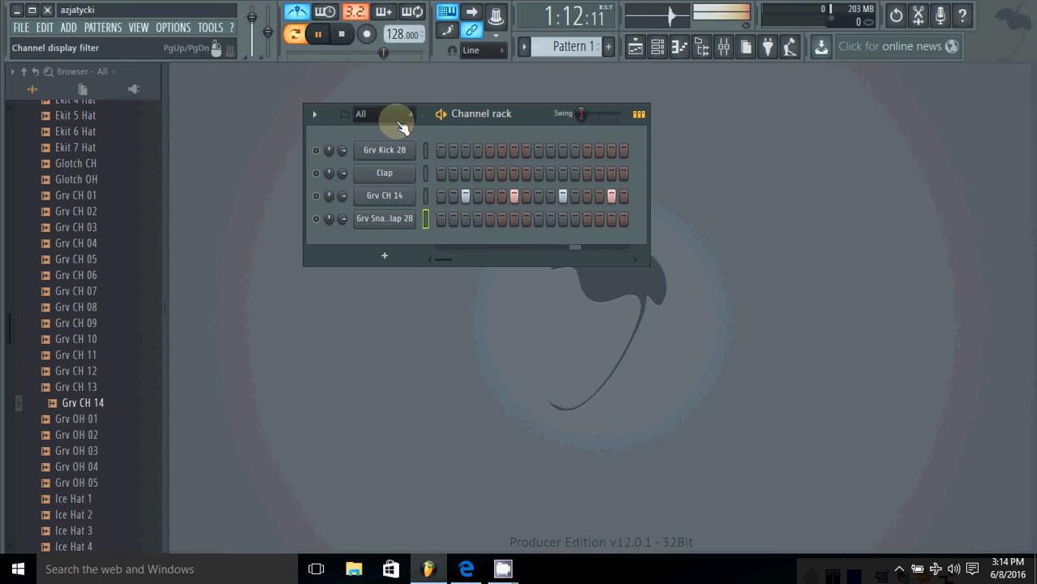
pyautogui.rightClick(400, 152)
pyautogui.click(536, 227)
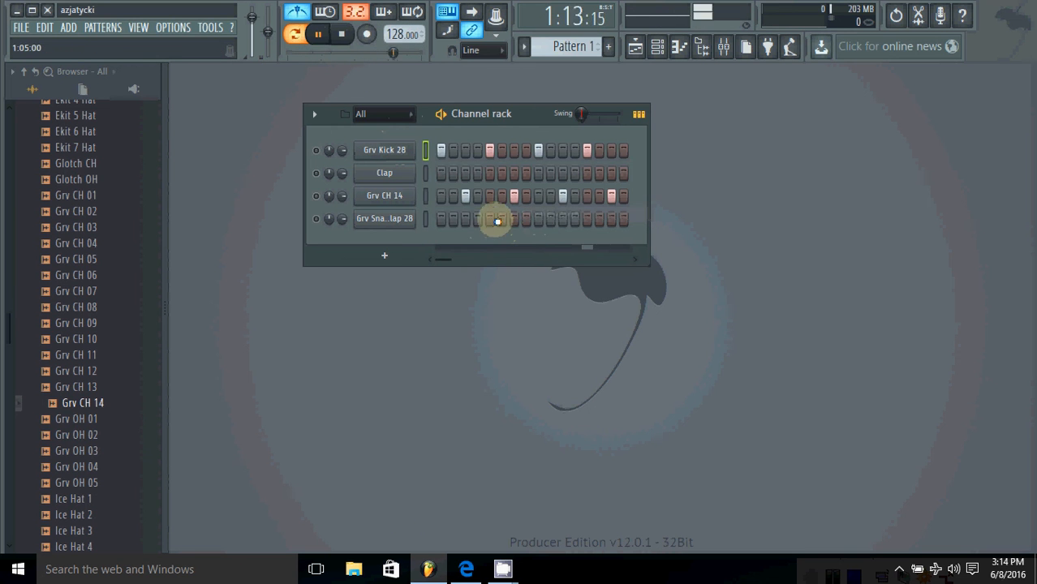
pyautogui.moveTo(494, 225); pyautogui.dragTo(503, 223)
pyautogui.click(588, 220)
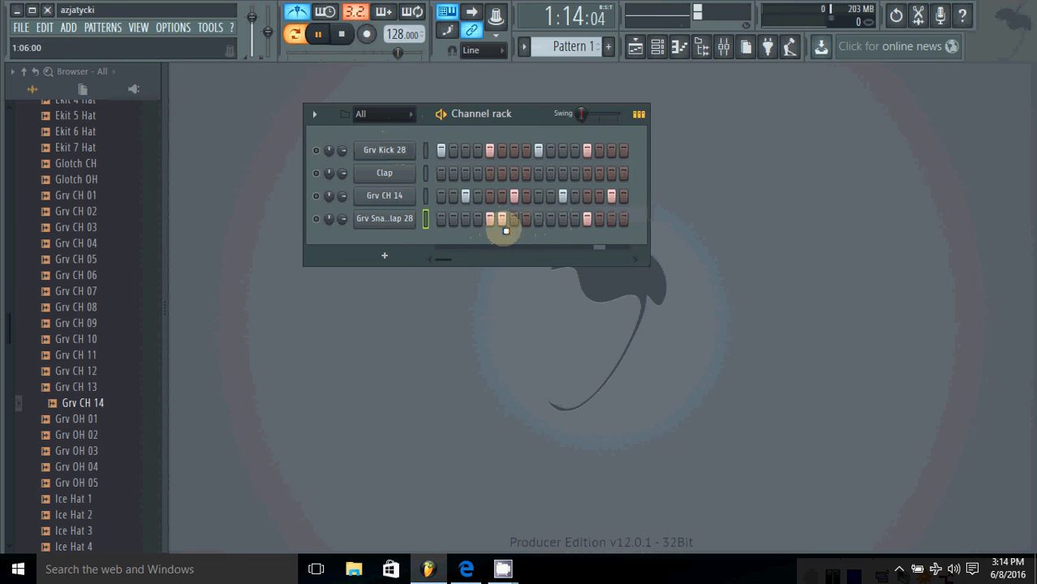
# - Unmute all four channels in the Channel rack while the pattern plays
pyautogui.click(318, 151)
pyautogui.click(316, 174)
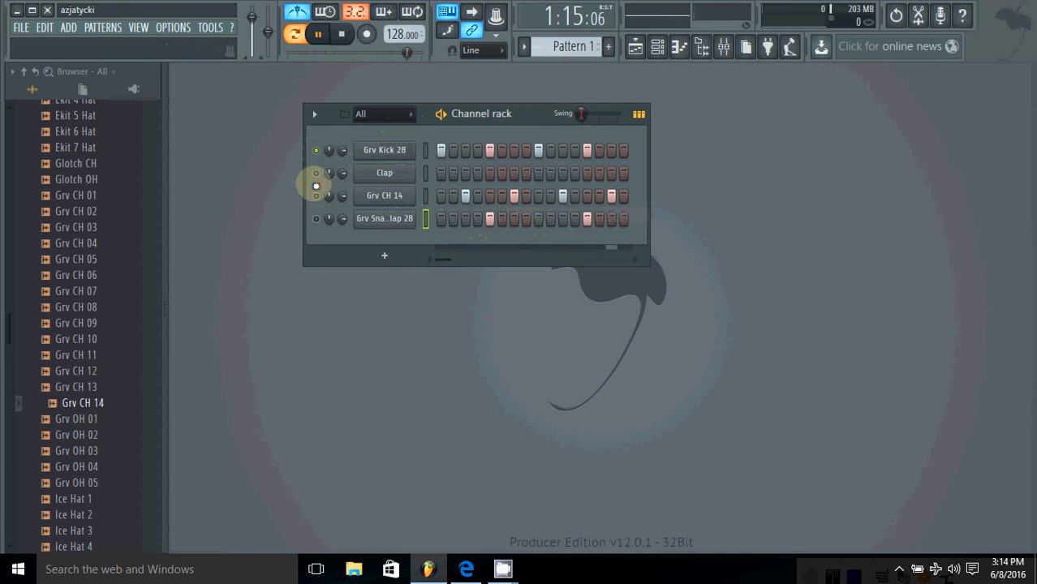
pyautogui.click(316, 195)
pyautogui.click(317, 218)
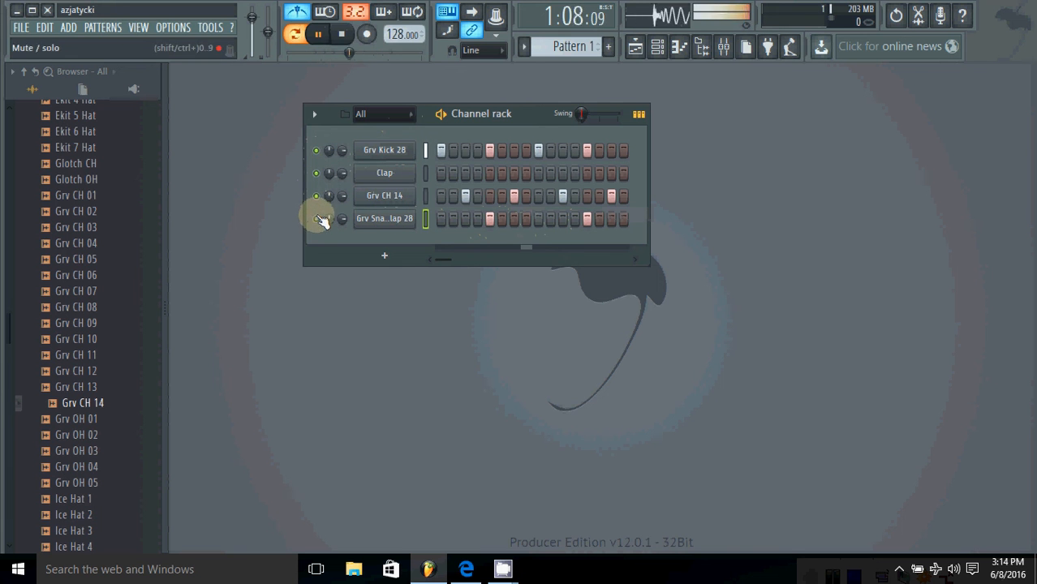
# - Switch playback to song mode with the metronome off, and move the Channel rack to the workspace's upper-left corner beside the browser
pyautogui.click(295, 35)
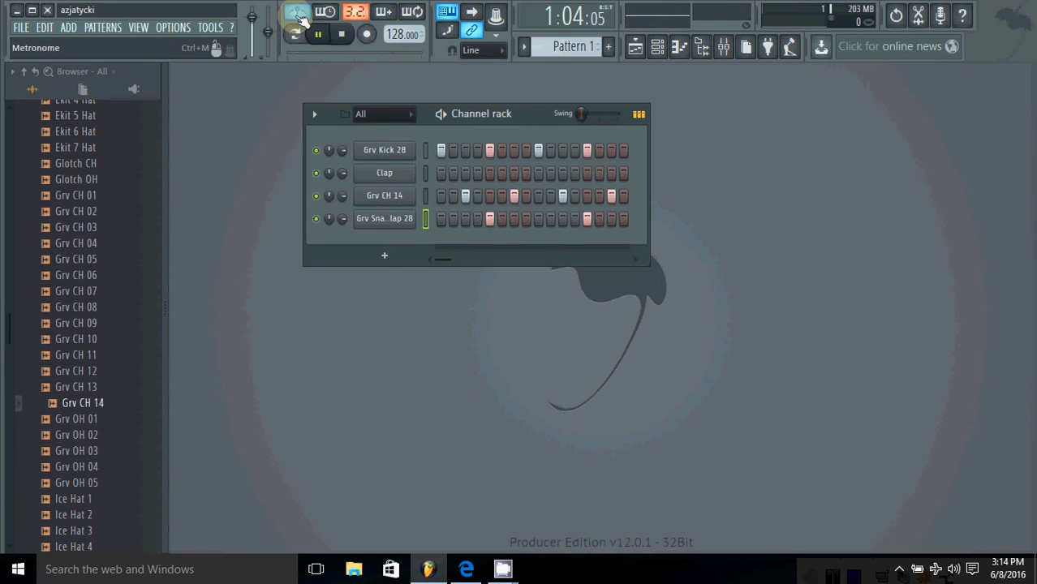
pyautogui.scroll(9, 81, 198)
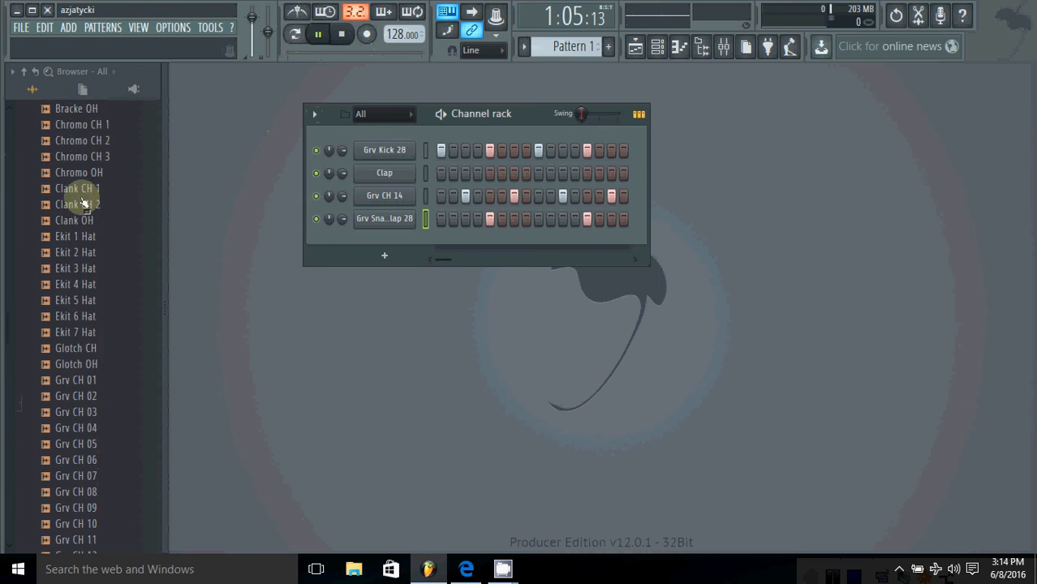
pyautogui.scroll(7, 83, 199)
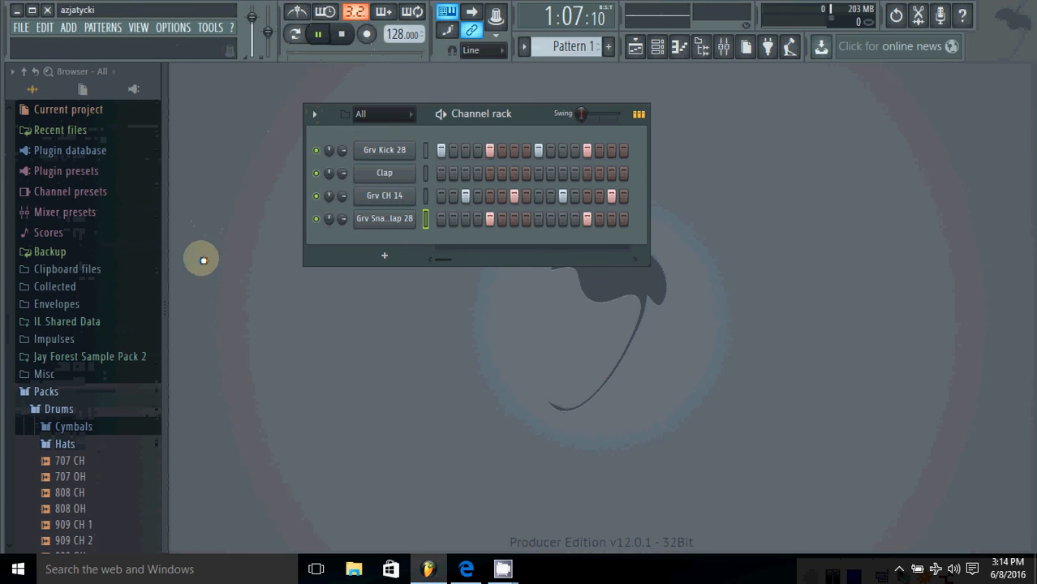
pyautogui.scroll(-6, 70, 271)
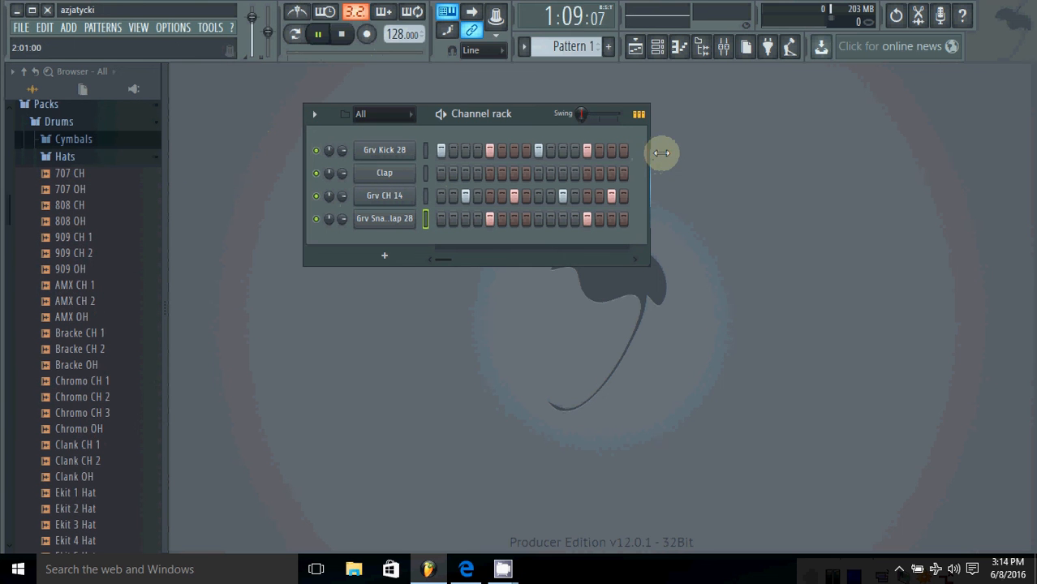
pyautogui.moveTo(528, 109); pyautogui.dragTo(388, 73)
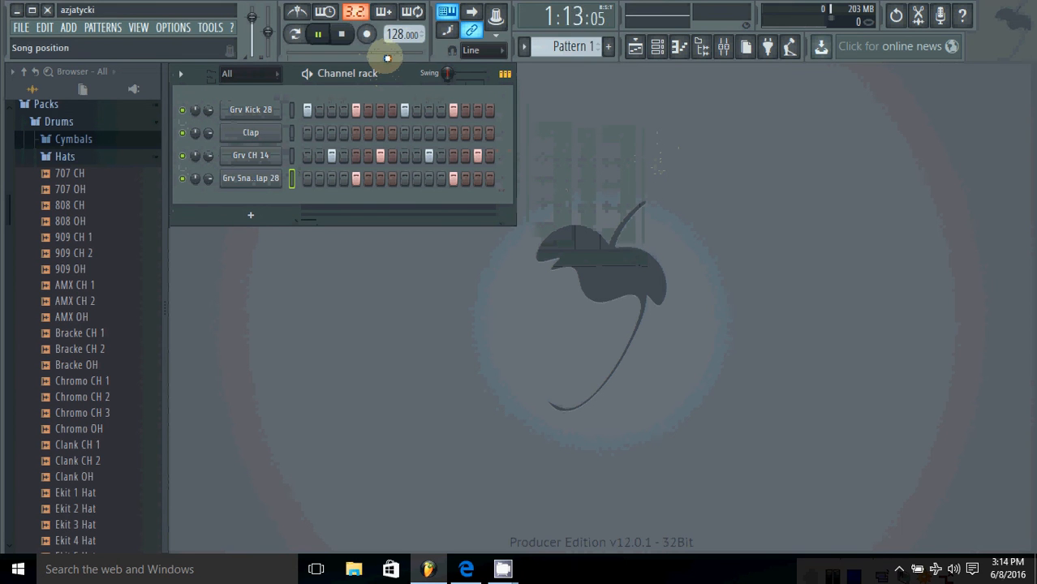
# - Collapse the Hats and Packs folders and expand the Plugin database in the browser
pyautogui.click(65, 156)
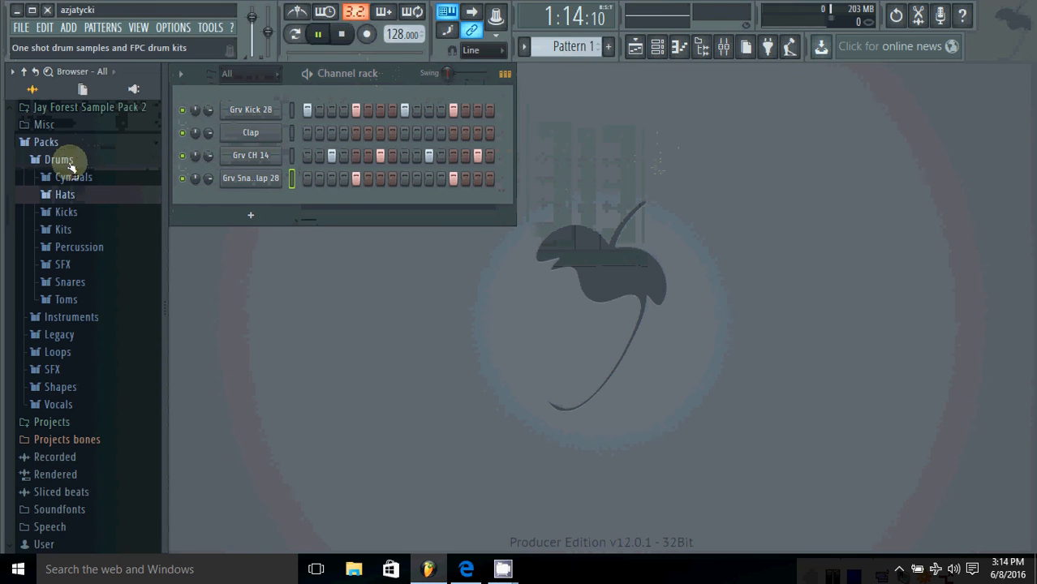
pyautogui.click(60, 139)
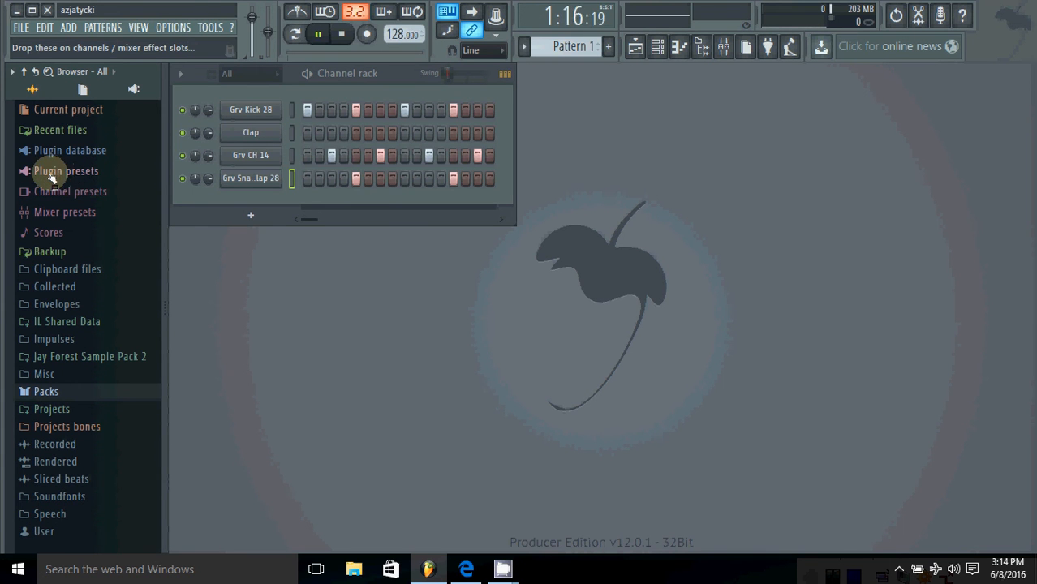
pyautogui.click(81, 170)
pyautogui.click(81, 171)
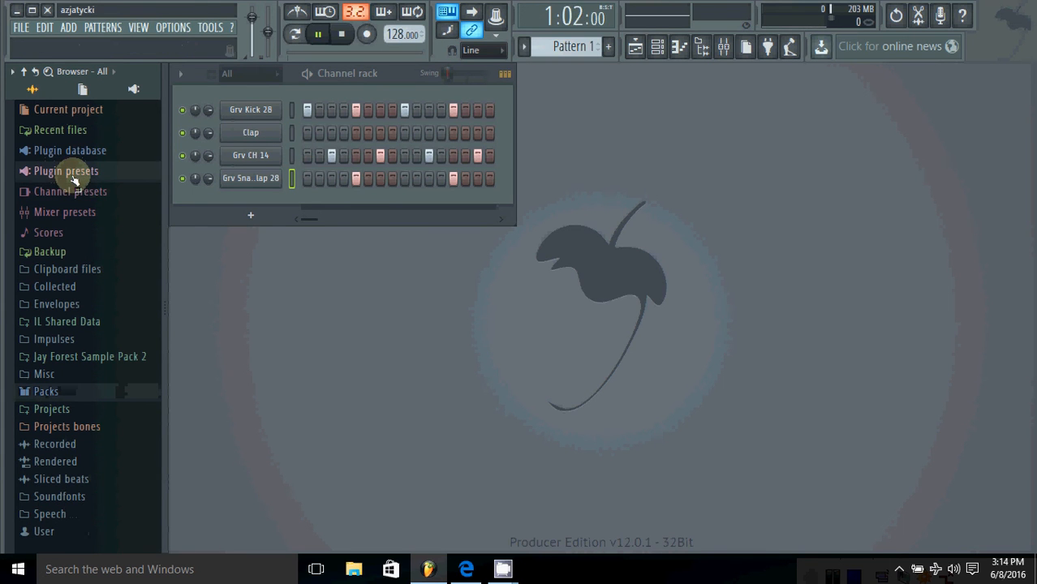
pyautogui.click(78, 151)
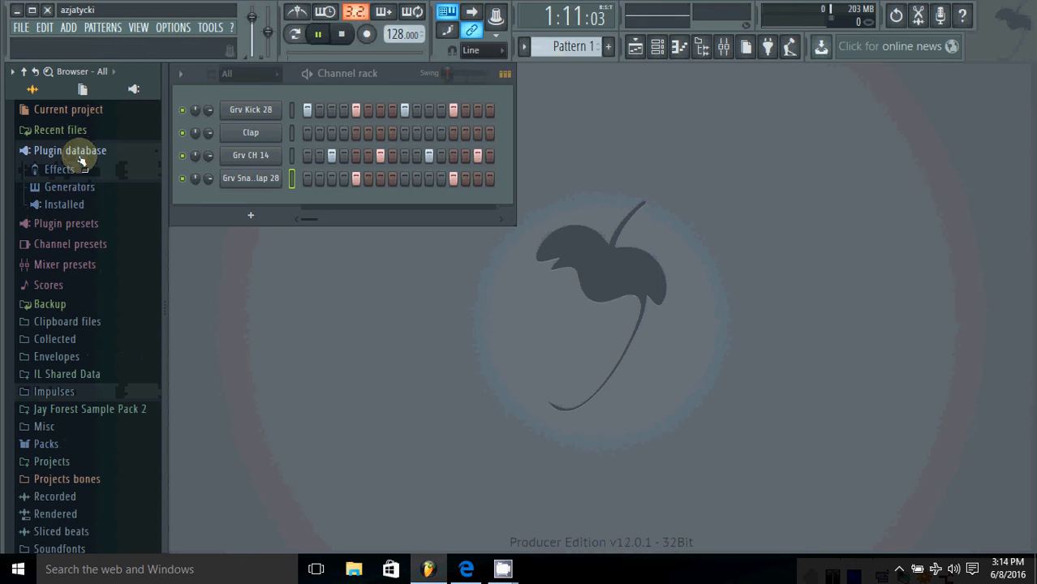
# - Look through the VST generators under the installed plugins in the Plugin database, and collapse the VST folder
pyautogui.click(71, 205)
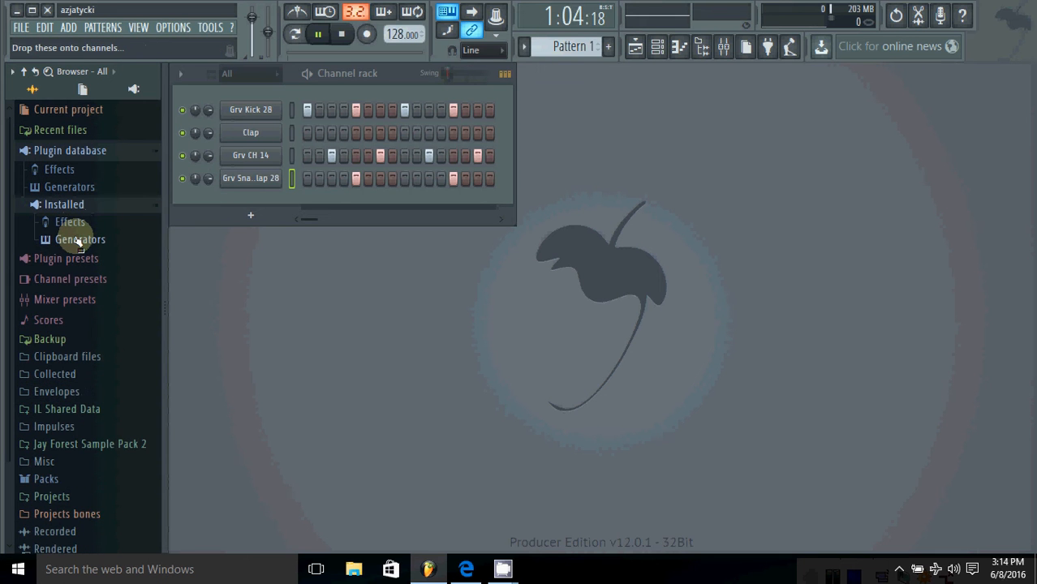
pyautogui.click(77, 238)
pyautogui.click(73, 291)
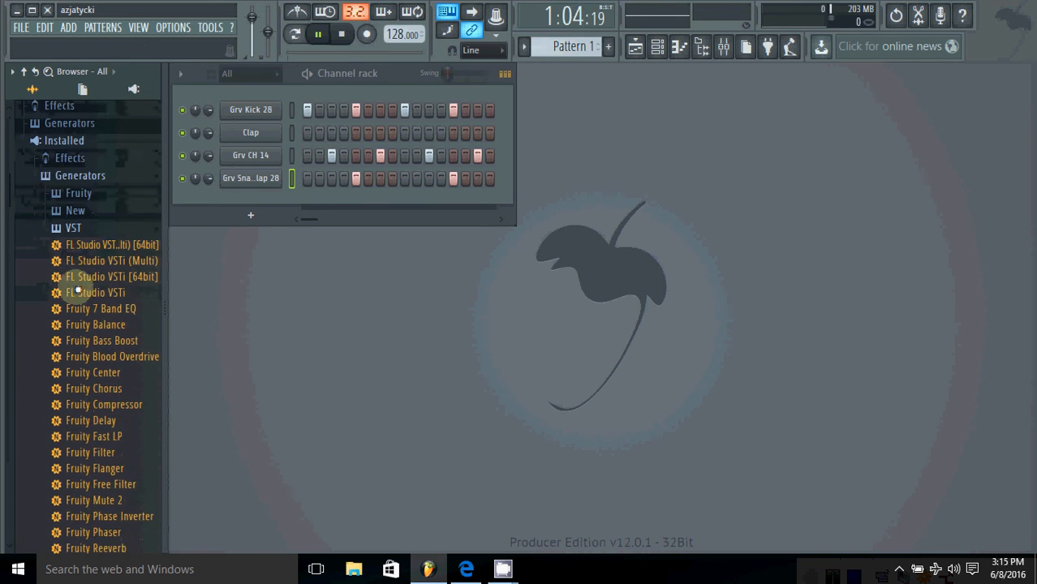
pyautogui.scroll(-5, 134, 294)
pyautogui.scroll(6, 133, 296)
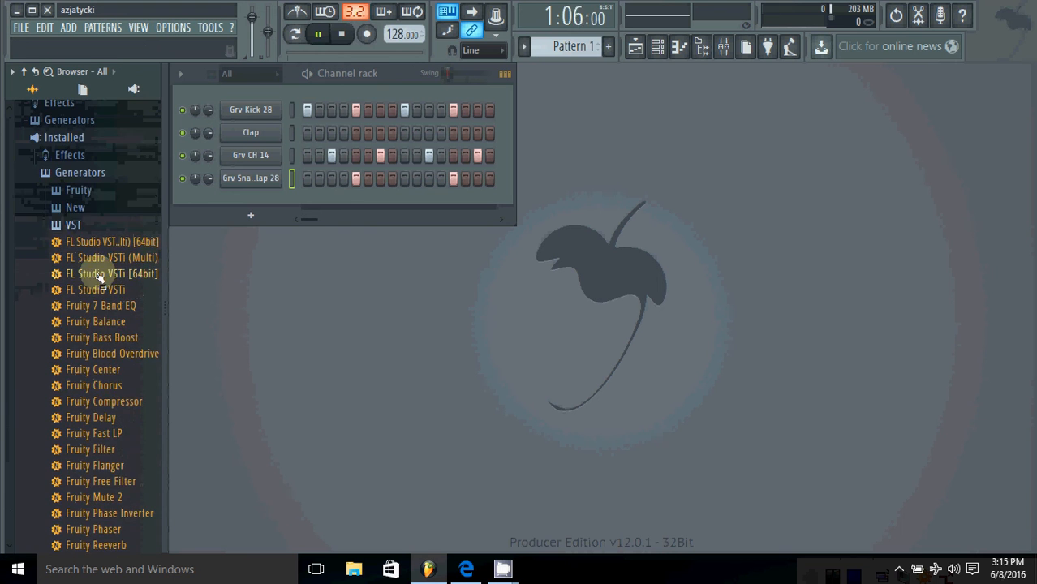
pyautogui.click(71, 225)
# - Browse the full list of installed Fruity generators from 3x Osc to Wave Traveller, and collapse the Fruity folder
pyautogui.click(82, 193)
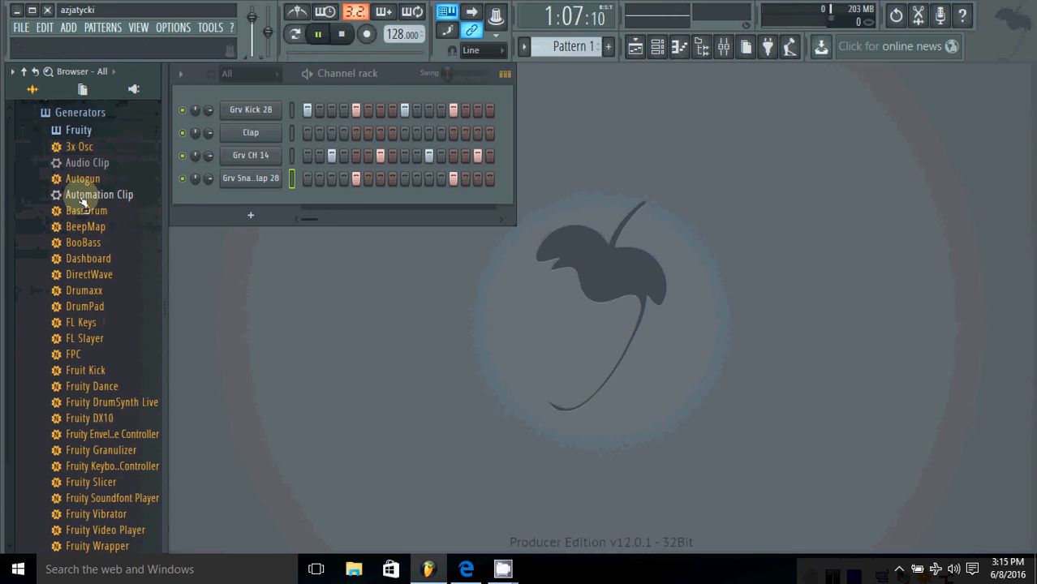
pyautogui.scroll(-10, 114, 244)
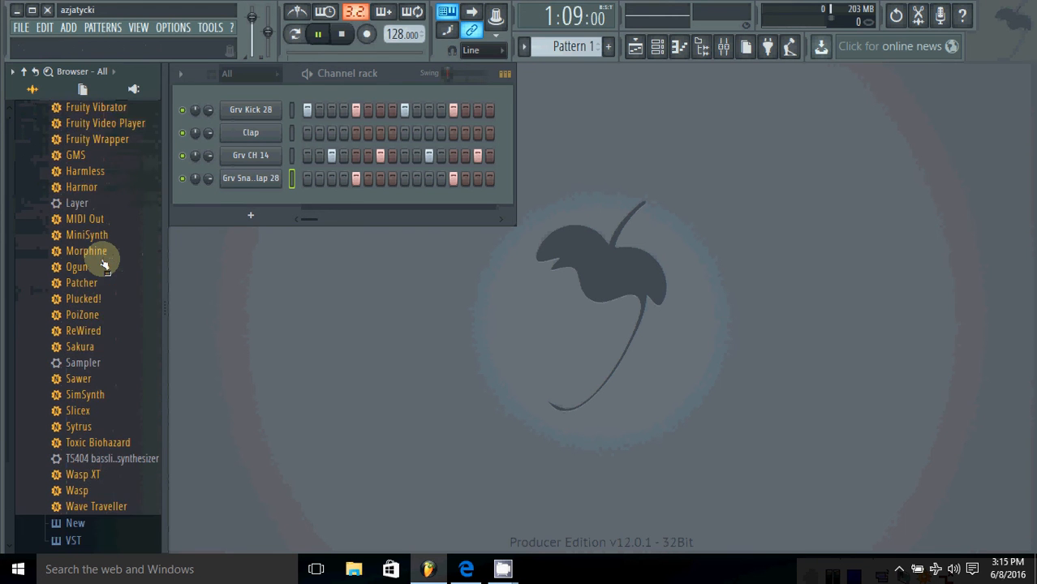
pyautogui.scroll(10, 105, 261)
pyautogui.scroll(-11, 93, 235)
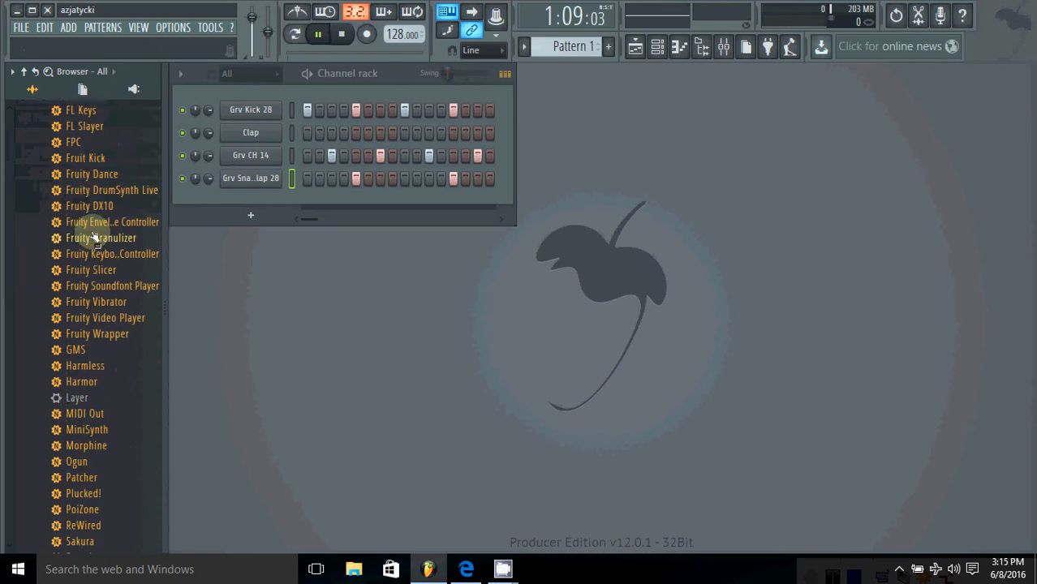
pyautogui.scroll(10, 89, 233)
pyautogui.scroll(-8, 82, 232)
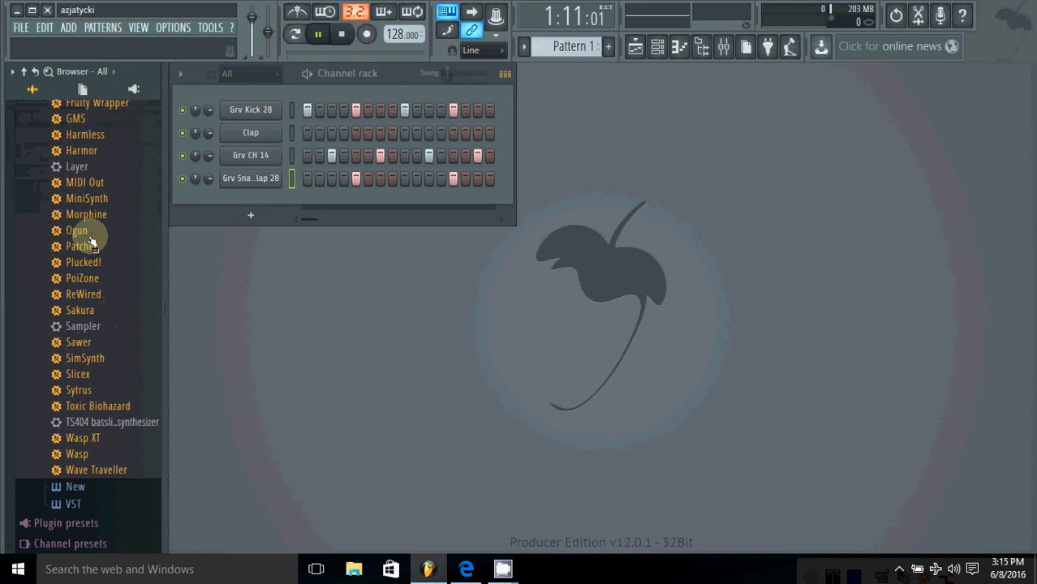
pyautogui.scroll(4, 88, 237)
pyautogui.scroll(10, 88, 237)
pyautogui.click(79, 256)
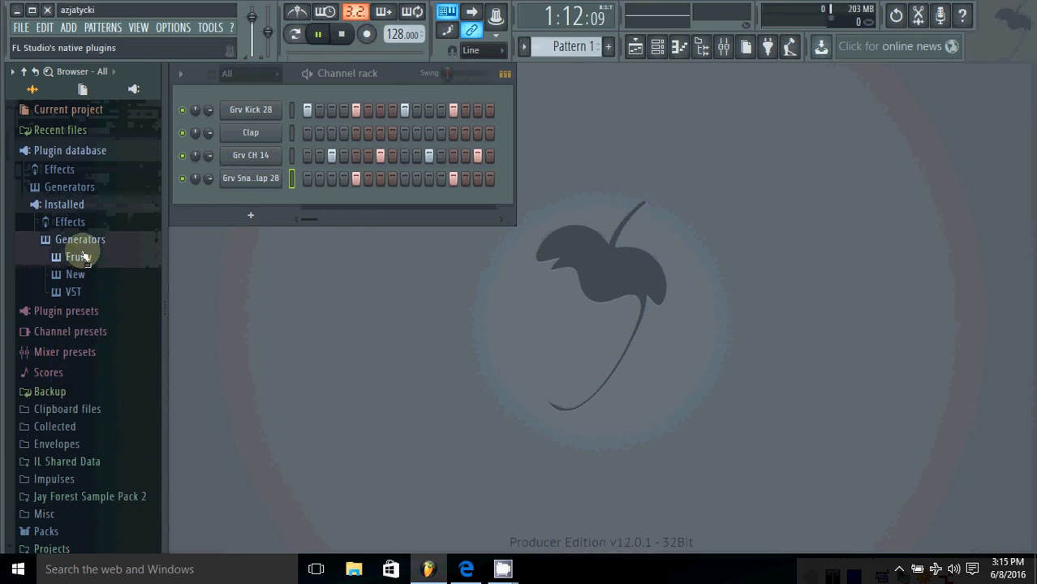
# - Collapse the Plugin database, reopen it to show the installed generator subfolders, and collapse it again
pyautogui.click(57, 205)
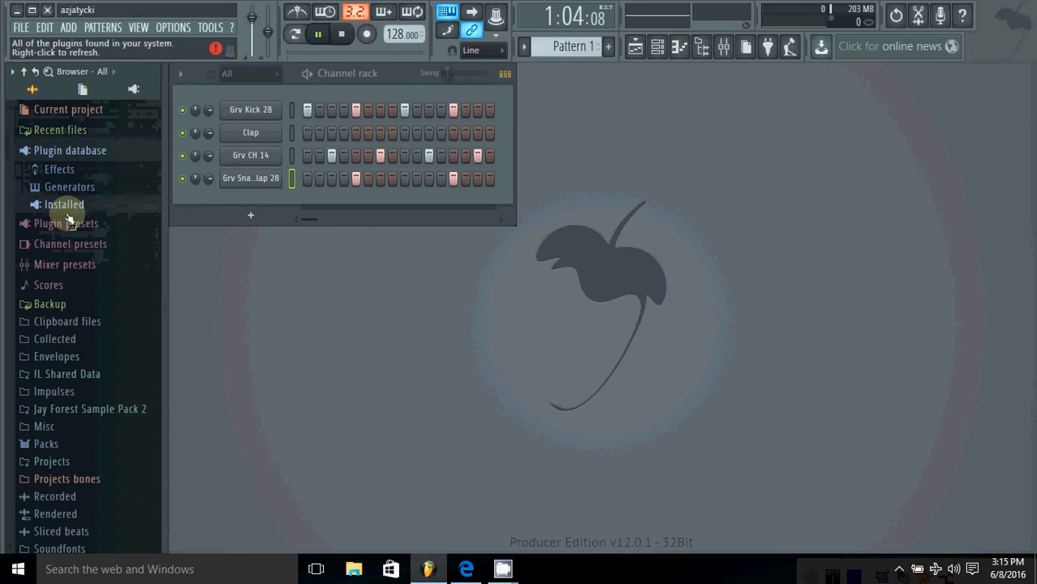
pyautogui.click(94, 154)
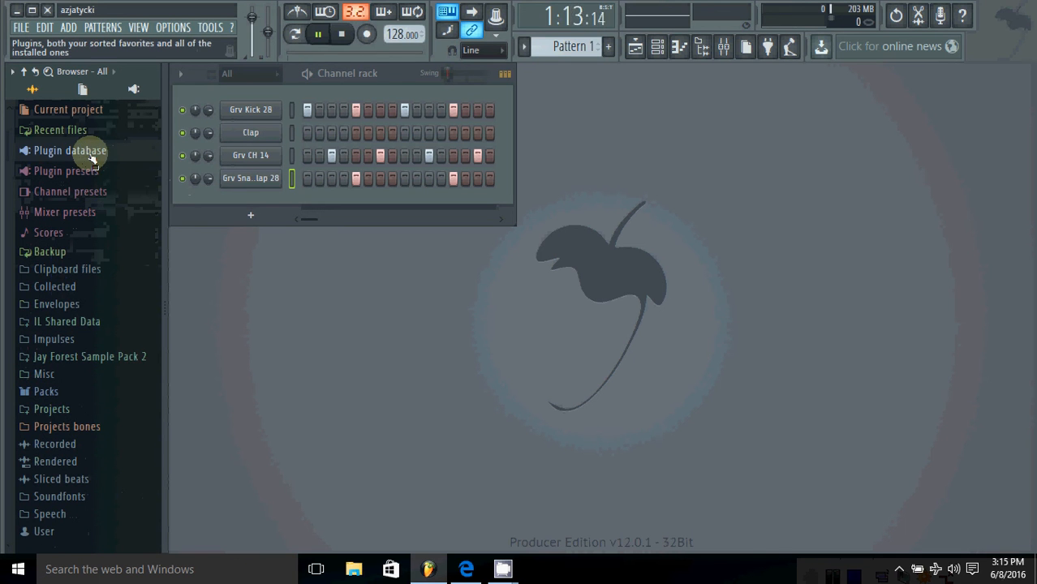
pyautogui.click(89, 154)
pyautogui.click(65, 205)
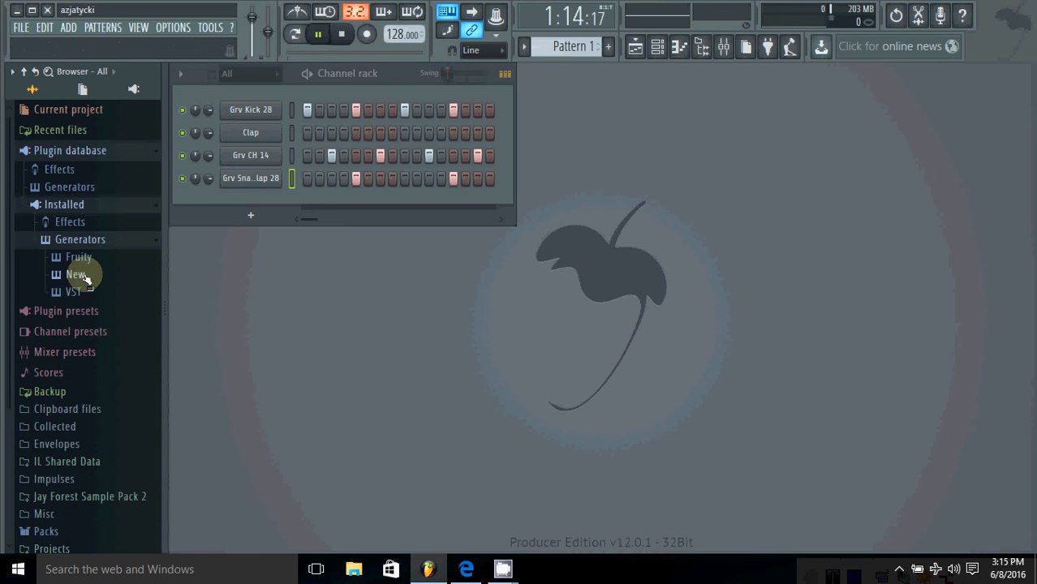
pyautogui.click(71, 154)
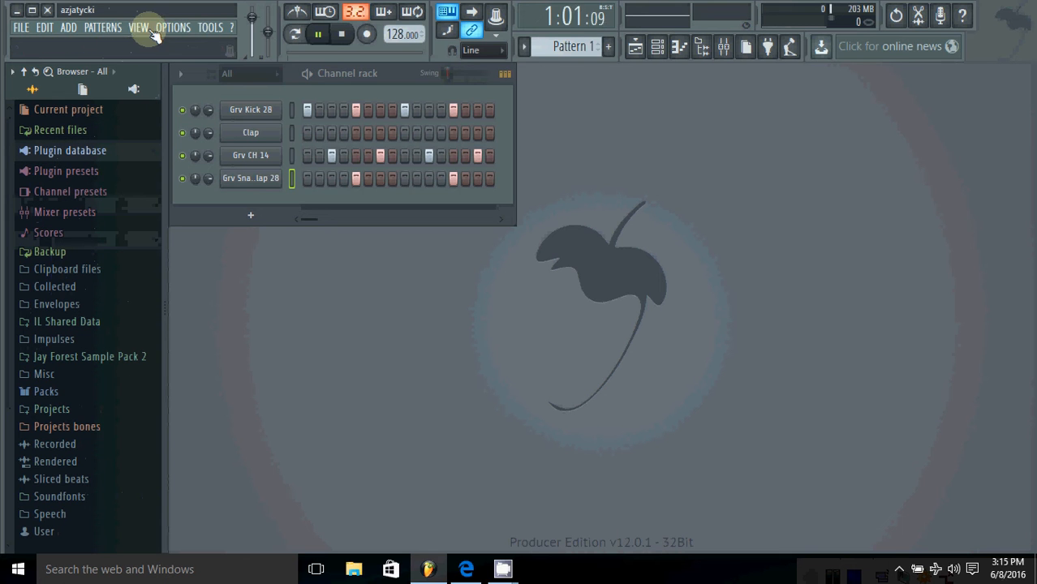
# - Add a Harmless synth channel to the Channel rack and stop playback
pyautogui.click(68, 27)
pyautogui.moveTo(84, 49)
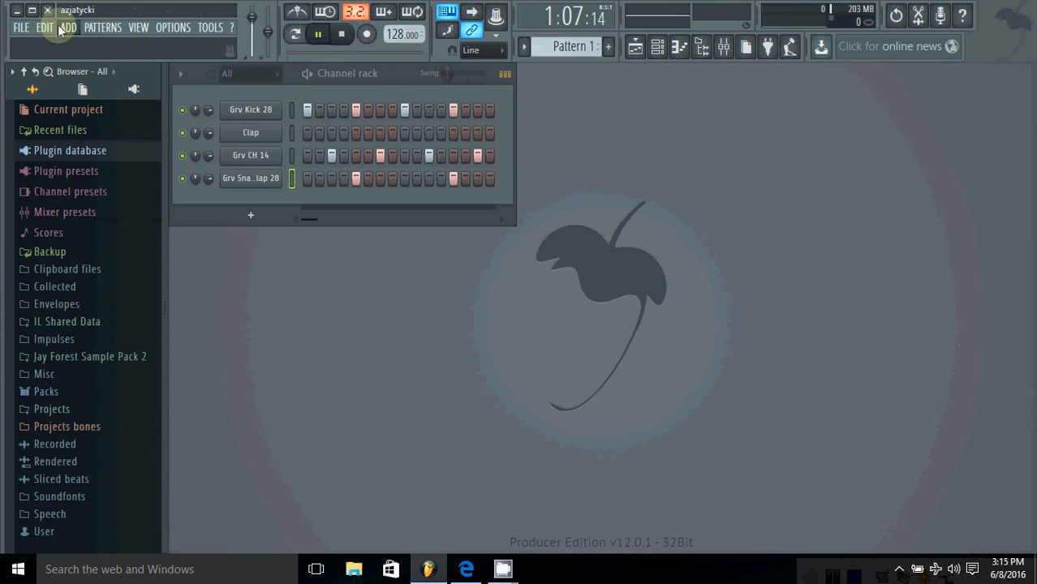
pyautogui.click(69, 27)
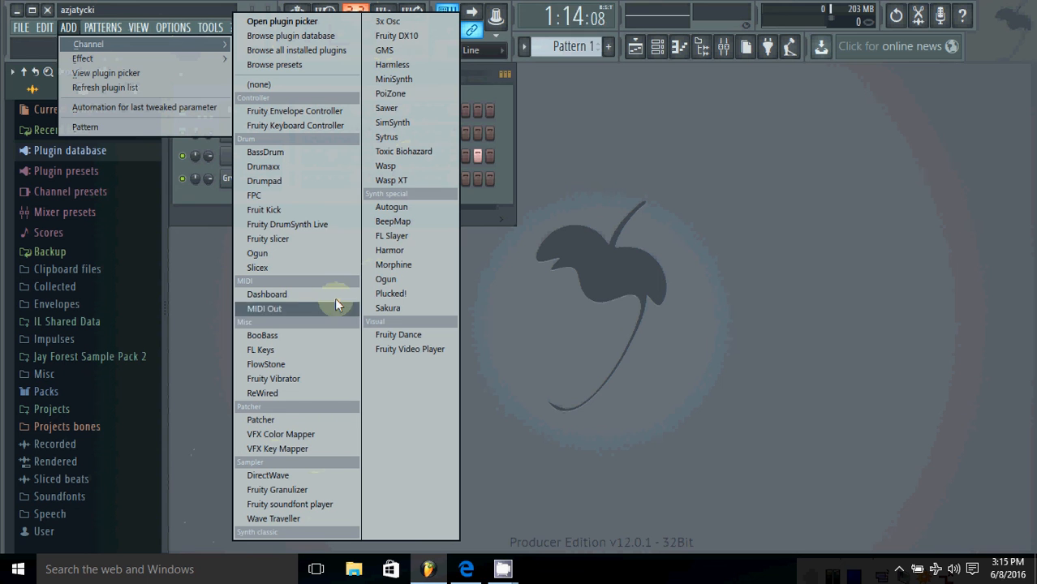
pyautogui.click(416, 67)
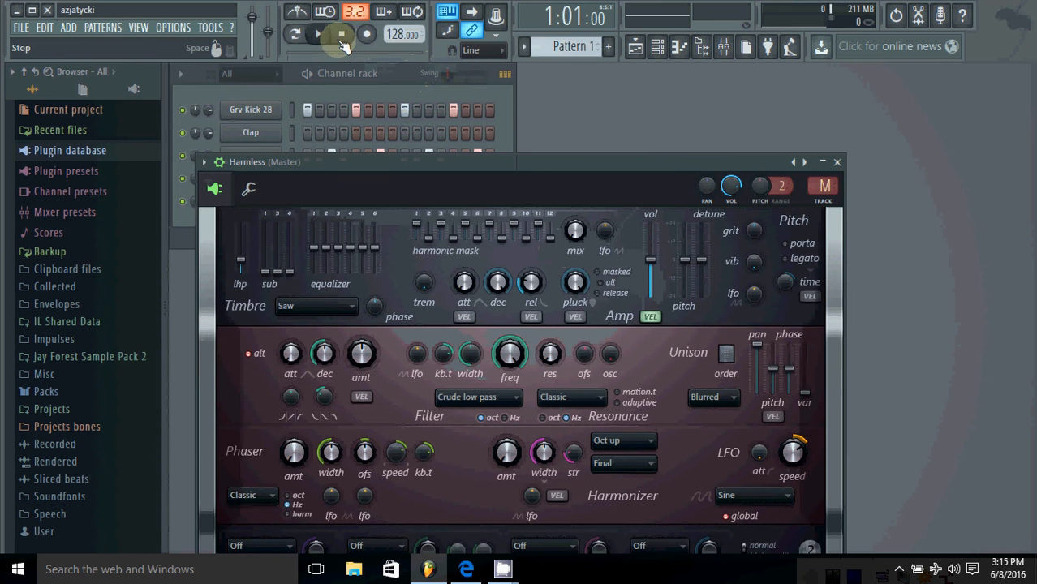
# - Move the Harmless plugin window aside so that it covers less of the Channel rack
pyautogui.moveTo(769, 162); pyautogui.dragTo(876, 63)
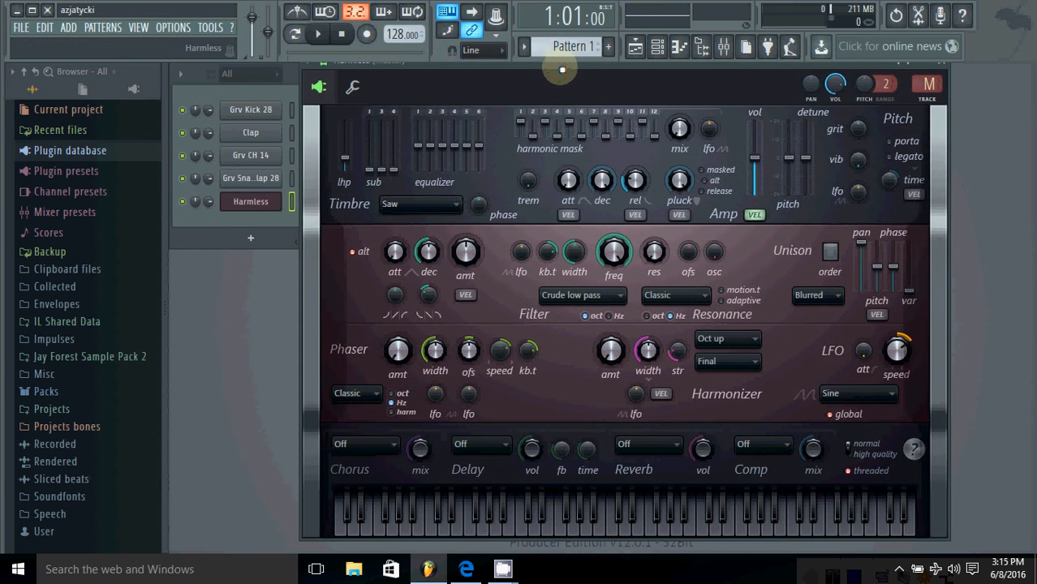
pyautogui.moveTo(561, 70); pyautogui.dragTo(527, 86)
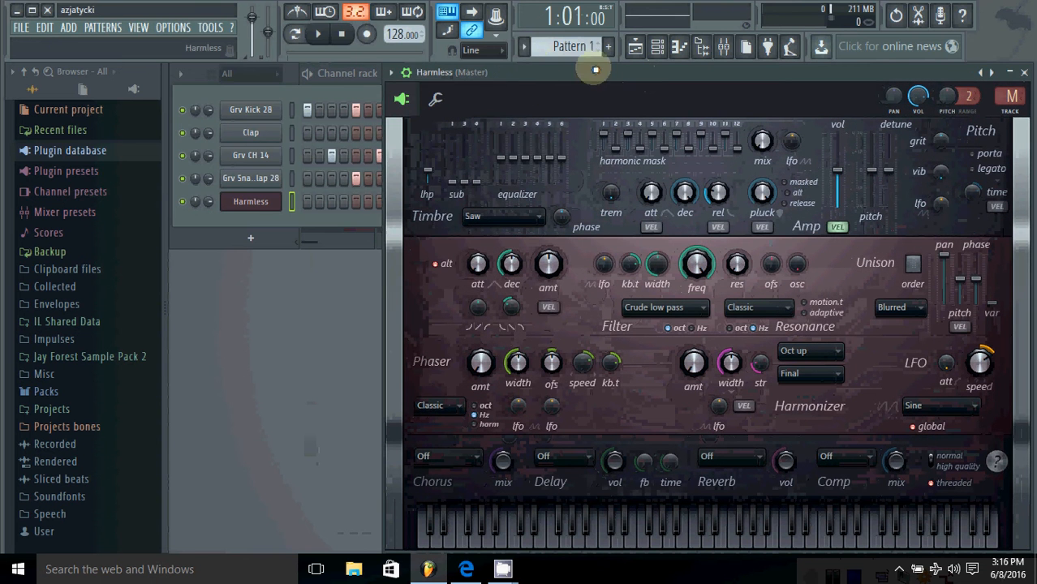
pyautogui.click(305, 77)
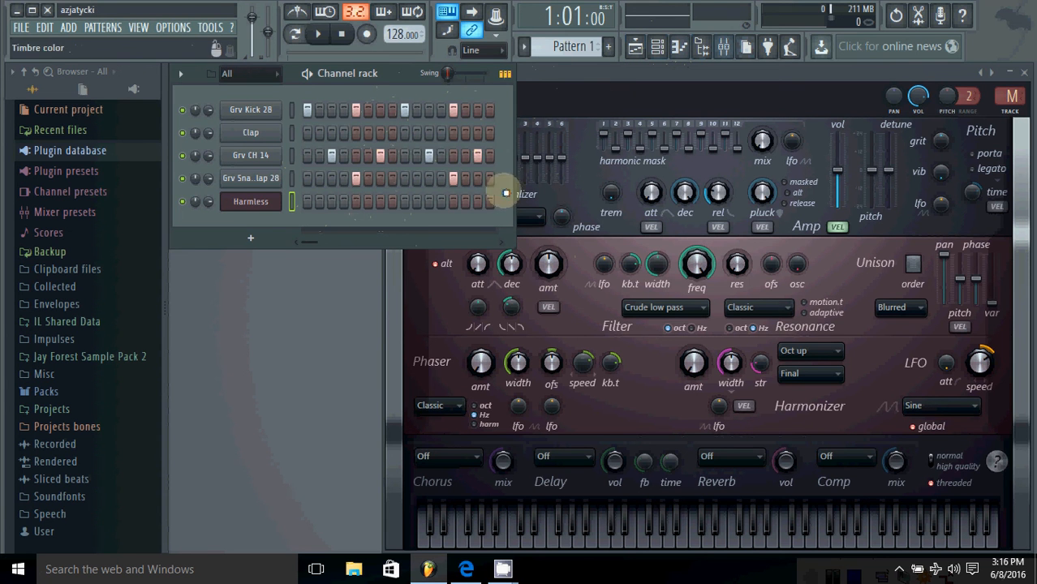
pyautogui.moveTo(593, 76); pyautogui.dragTo(605, 78)
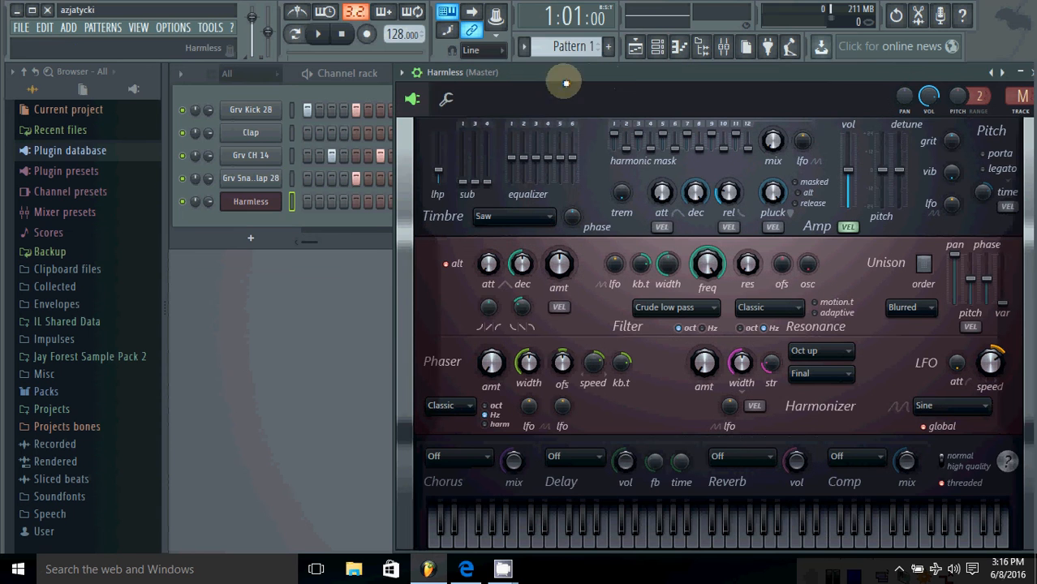
pyautogui.moveTo(492, 73); pyautogui.dragTo(514, 75)
# - Switch to the empty Pattern 2 and bring the Channel rack in front of the Harmless window
pyautogui.scroll(-1, 556, 46)
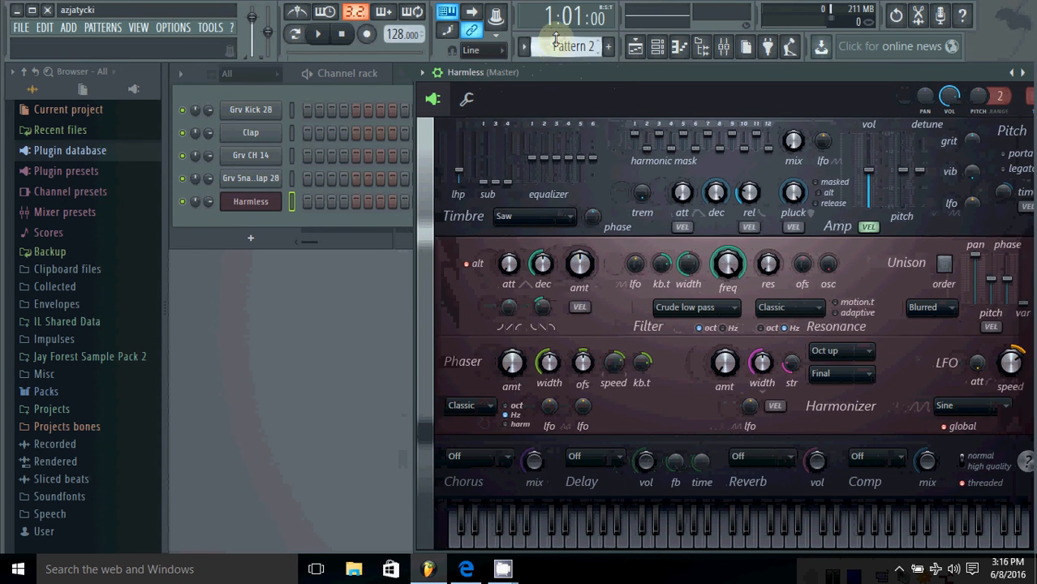
pyautogui.scroll(-1, 558, 46)
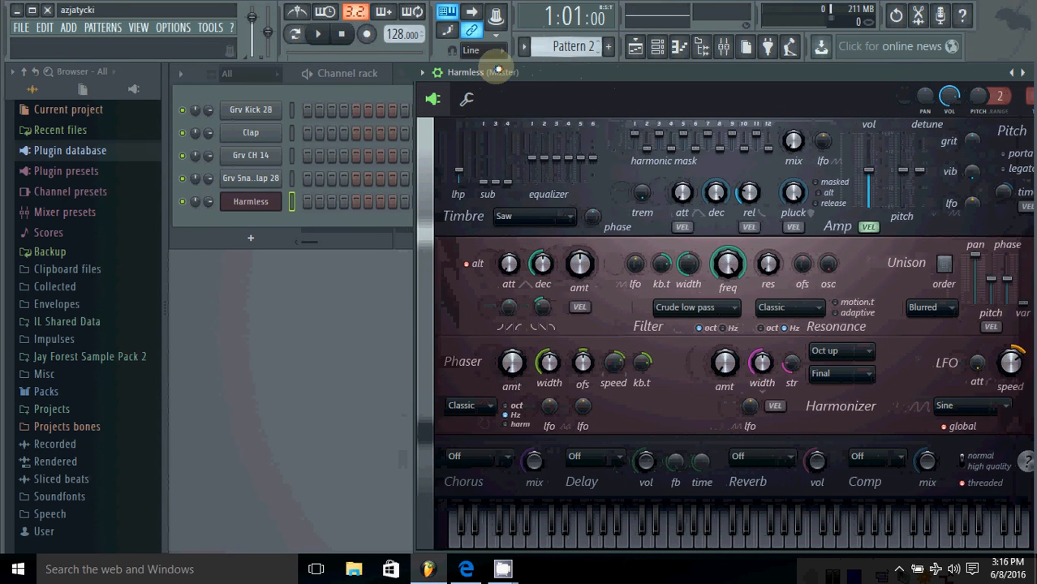
pyautogui.click(358, 94)
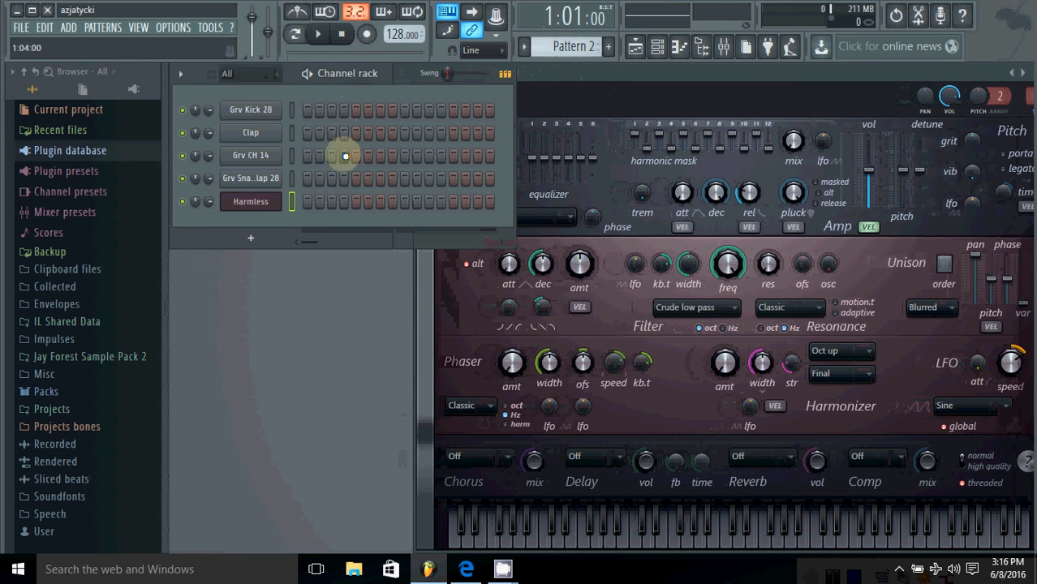
pyautogui.moveTo(606, 76)
pyautogui.mouseDown()
pyautogui.moveTo(618, 78)
pyautogui.moveTo(610, 80)
pyautogui.mouseUp()
# - Open the piano roll for the Harmless channel, and move and resize its window over the Channel rack
pyautogui.rightClick(267, 205)
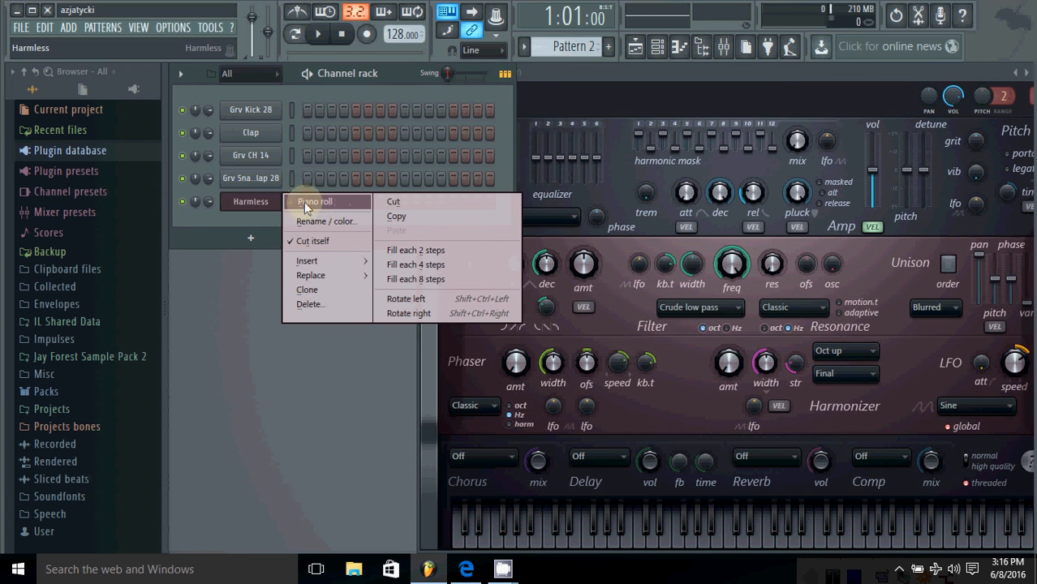
pyautogui.click(328, 202)
pyautogui.moveTo(786, 138); pyautogui.dragTo(542, 102)
pyautogui.moveTo(722, 204); pyautogui.dragTo(870, 181)
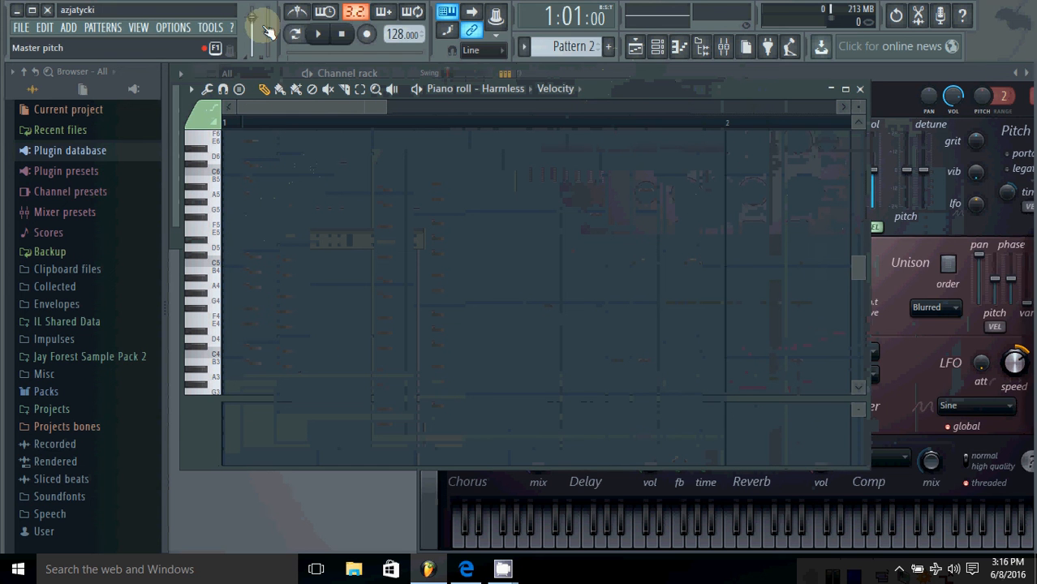
# - Move the Harmless window clear of the piano roll's keyboard and audition the default sound in the lower octaves
pyautogui.moveTo(254, 21); pyautogui.dragTo(261, 548)
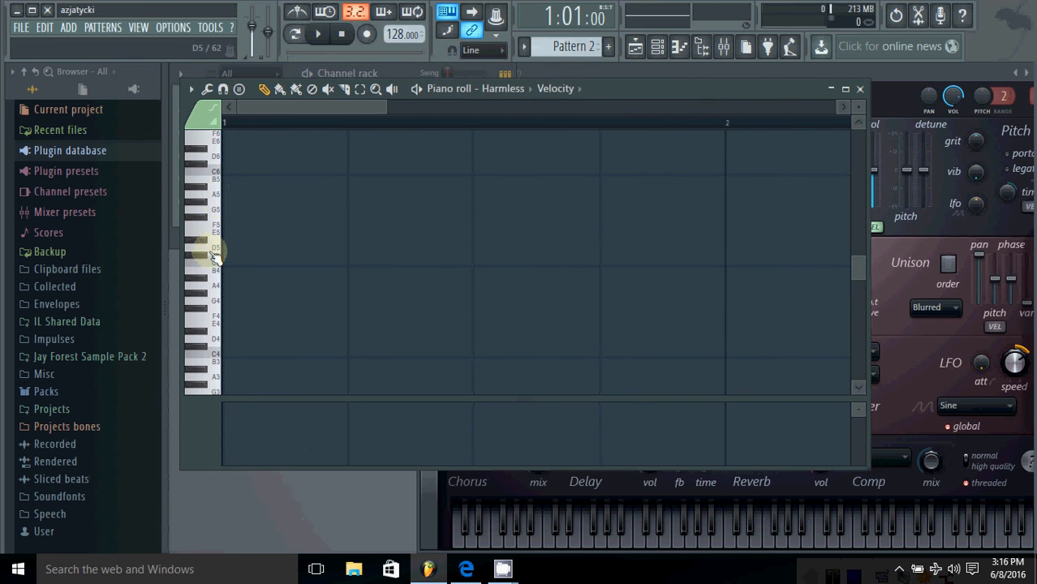
pyautogui.scroll(-5, 215, 255)
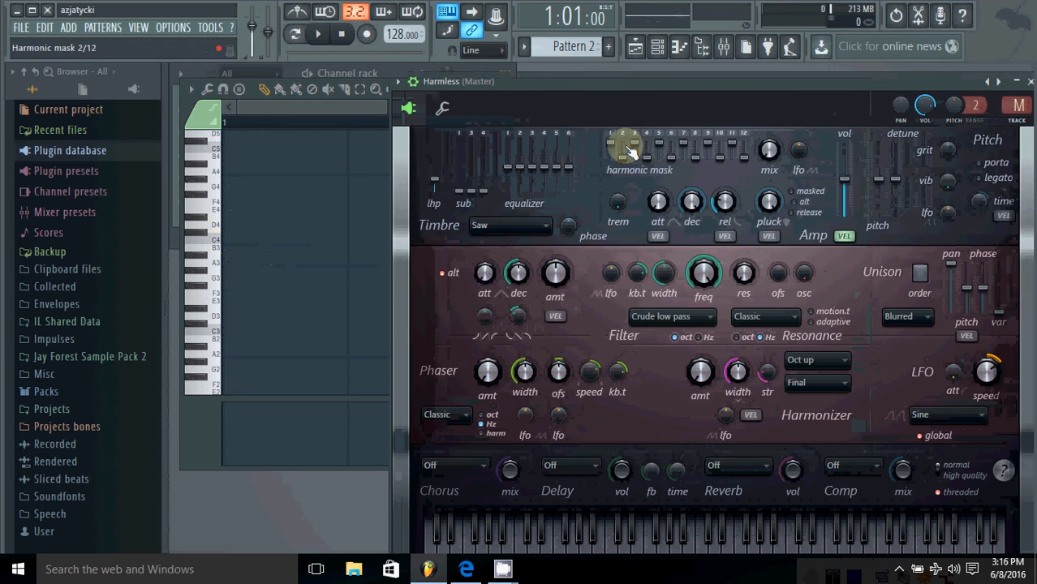
pyautogui.click(941, 81)
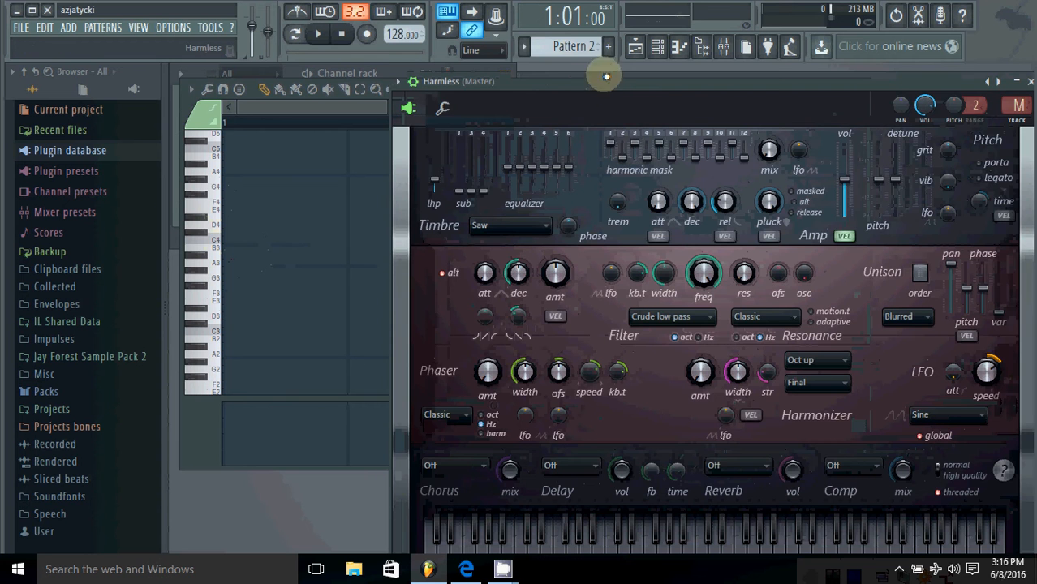
pyautogui.moveTo(606, 76); pyautogui.dragTo(630, 71)
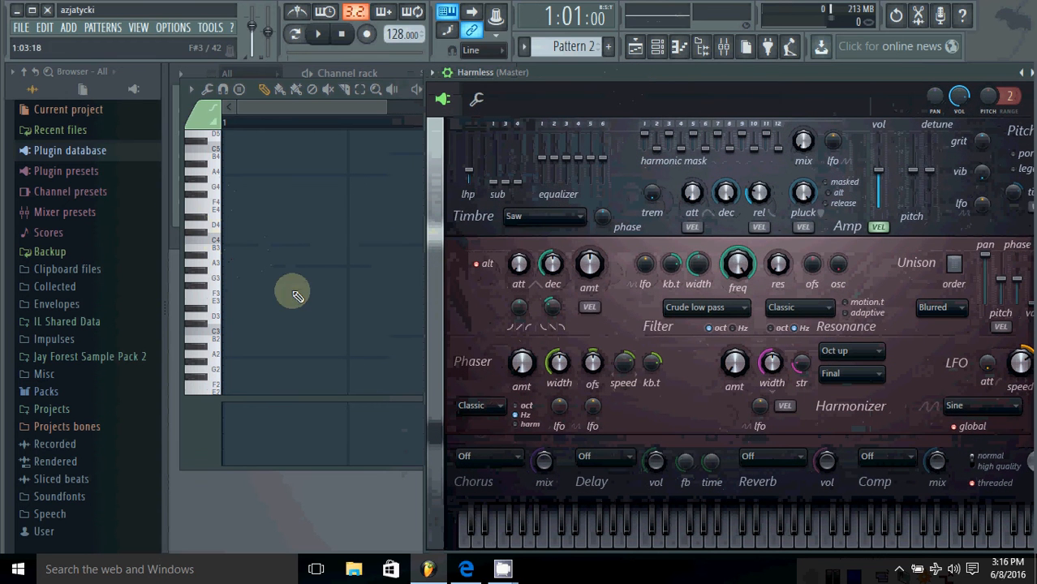
pyautogui.click(214, 289)
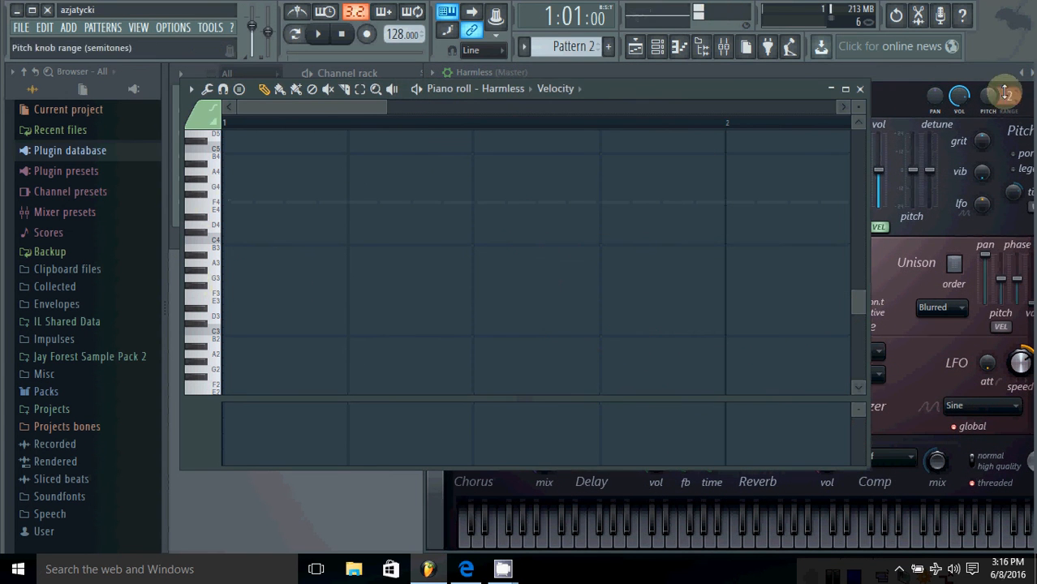
# - Load the OBligatory Jump FG lead preset in Harmless
pyautogui.click(949, 85)
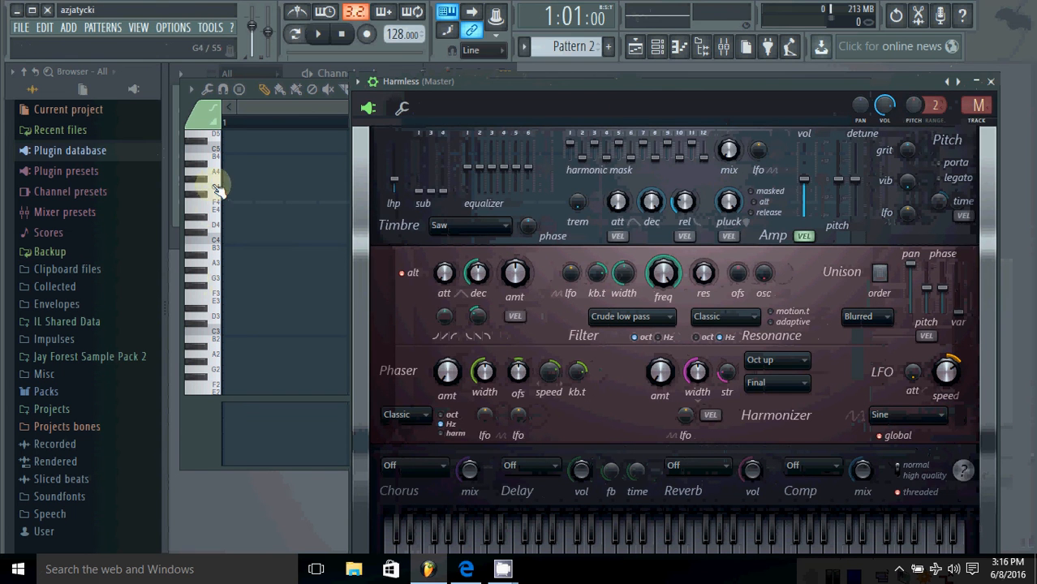
pyautogui.click(959, 82)
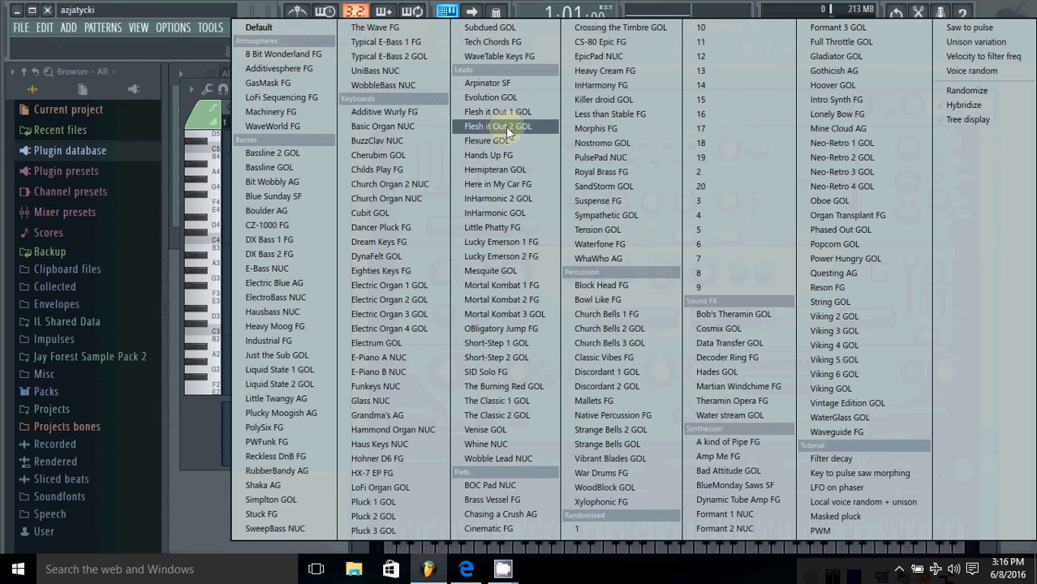
pyautogui.click(487, 332)
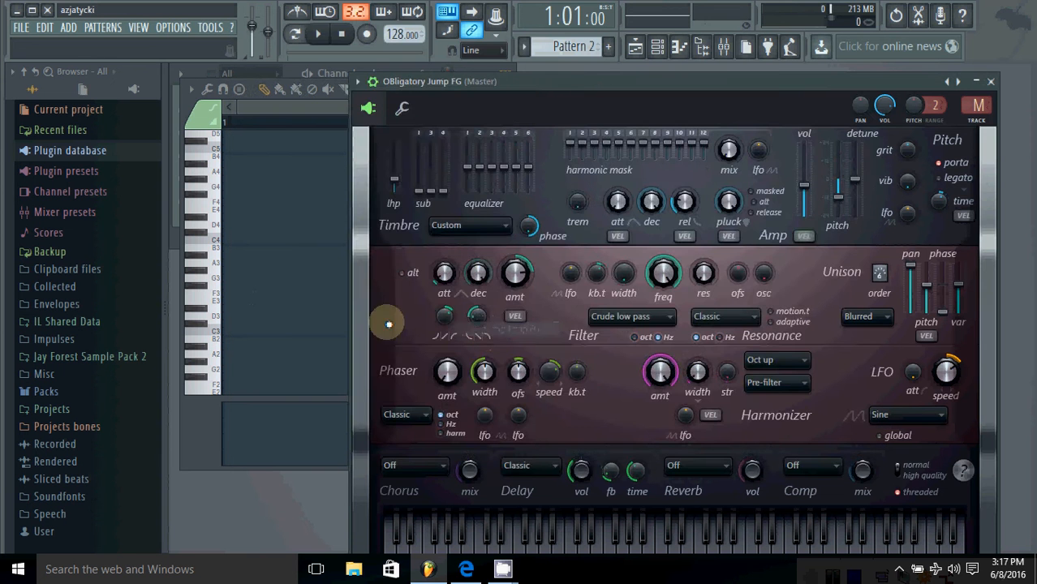
# - Audition the OBligatory Jump FG sound on several piano roll keys from G3 up to the fifth octave
pyautogui.click(217, 275)
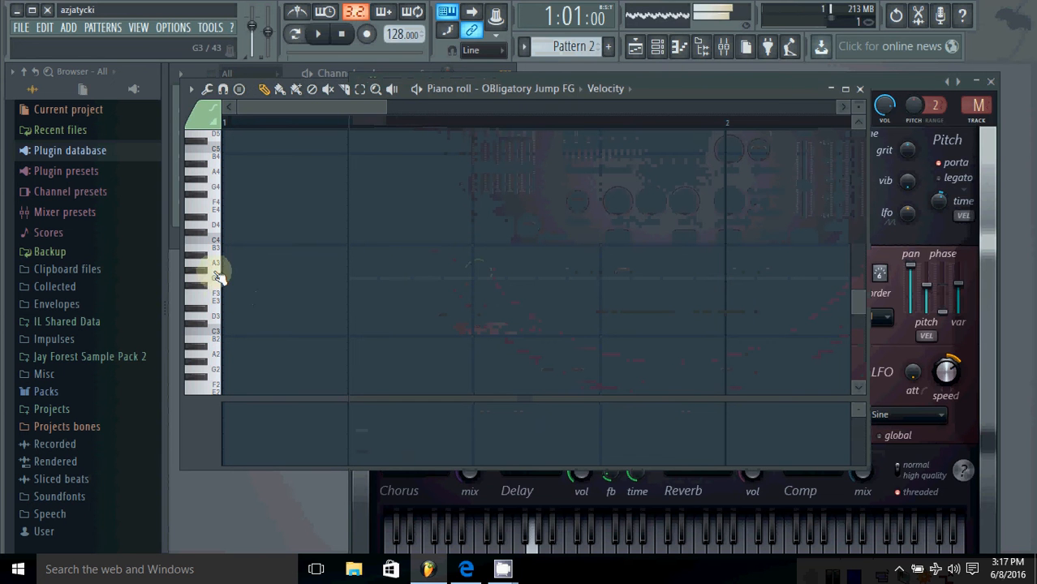
pyautogui.scroll(3, 216, 206)
pyautogui.click(219, 188)
pyautogui.click(212, 226)
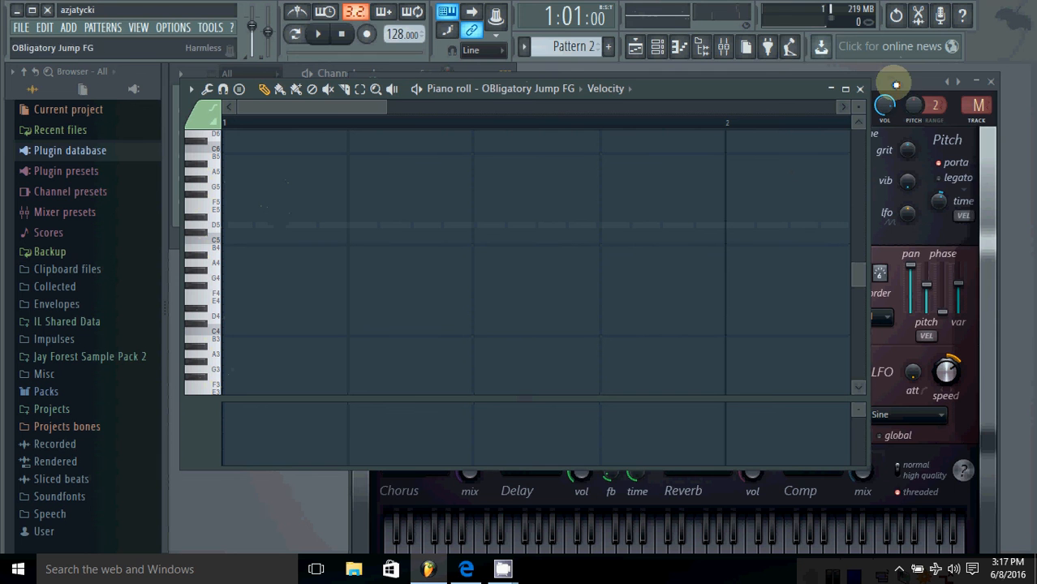
pyautogui.scroll(2, 216, 236)
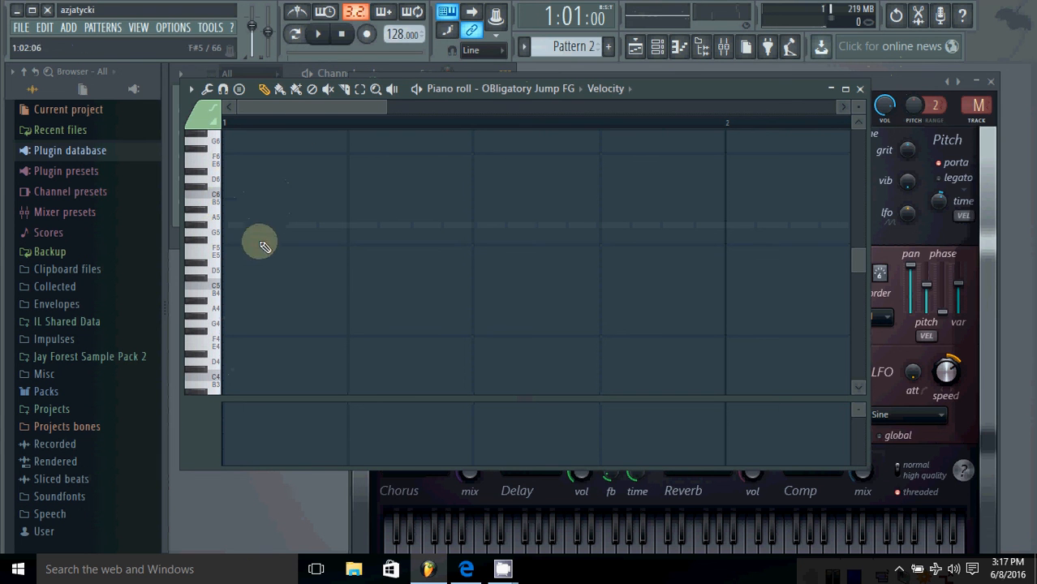
# - Place half-beat C5 notes on all four beats of bar 1 and play the pattern back
pyautogui.click(245, 286)
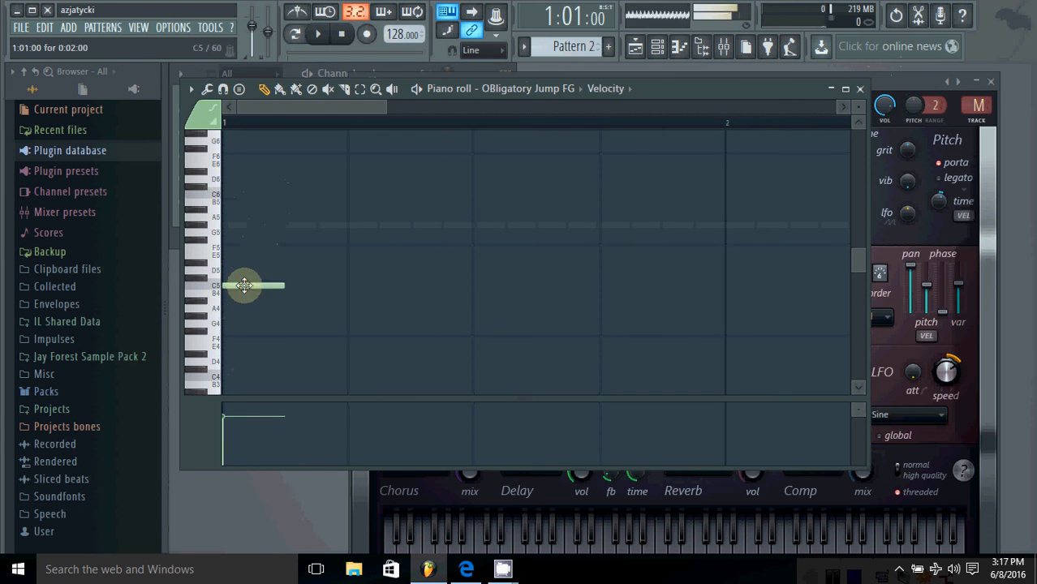
pyautogui.click(351, 287)
pyautogui.click(527, 277)
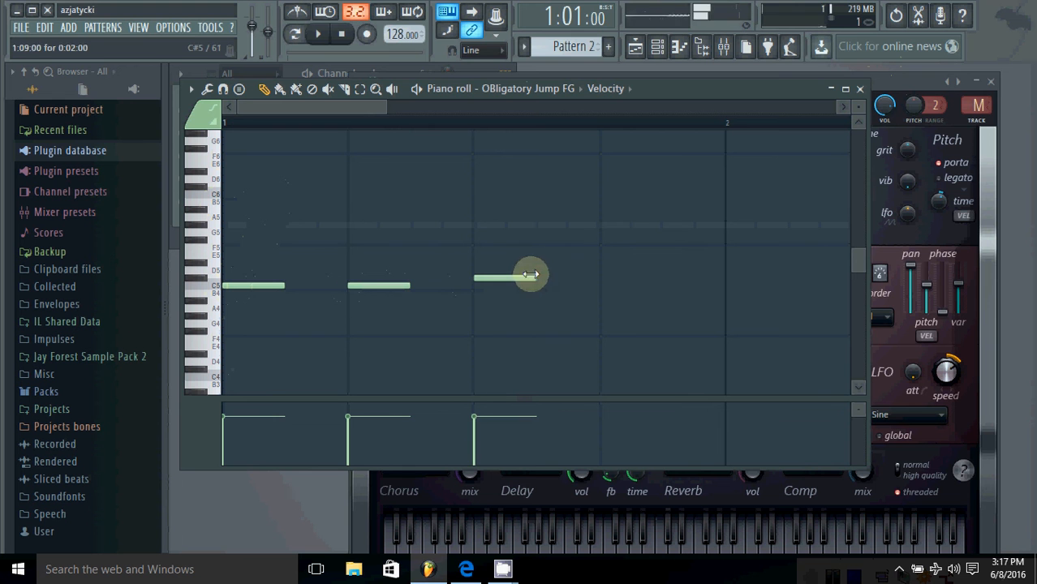
pyautogui.moveTo(523, 280); pyautogui.dragTo(526, 286)
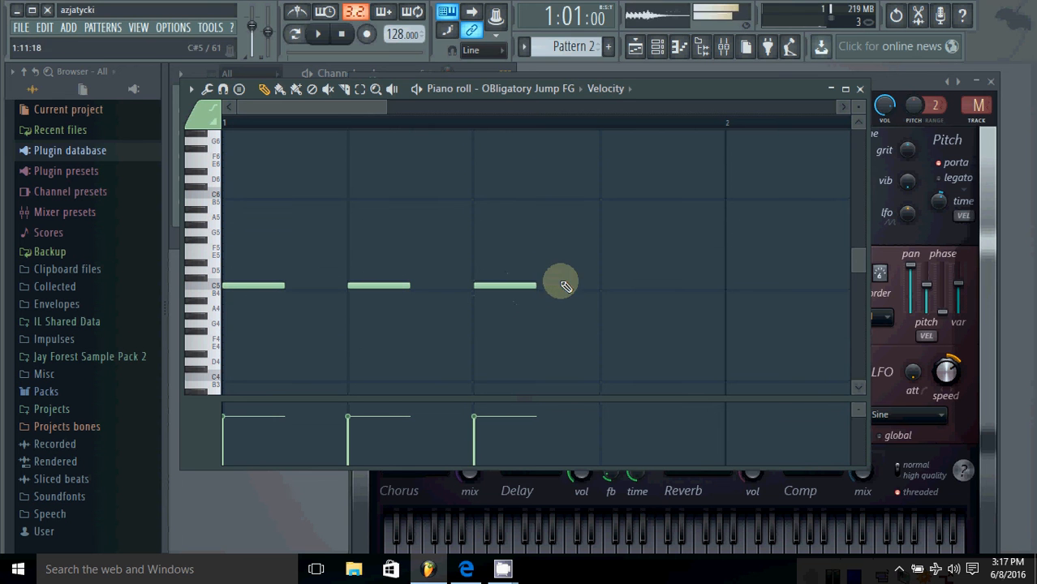
pyautogui.click(597, 287)
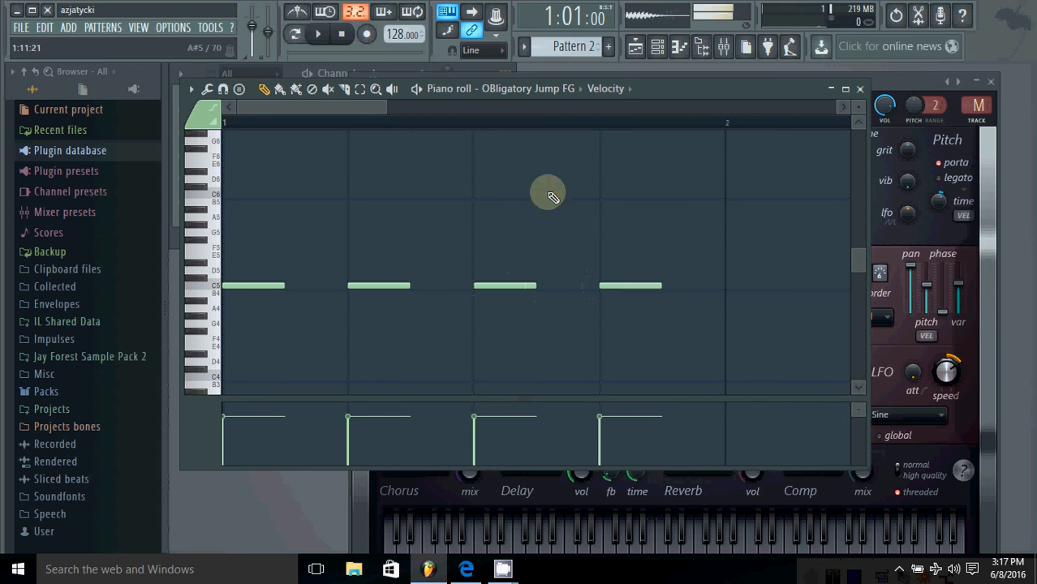
pyautogui.click(318, 34)
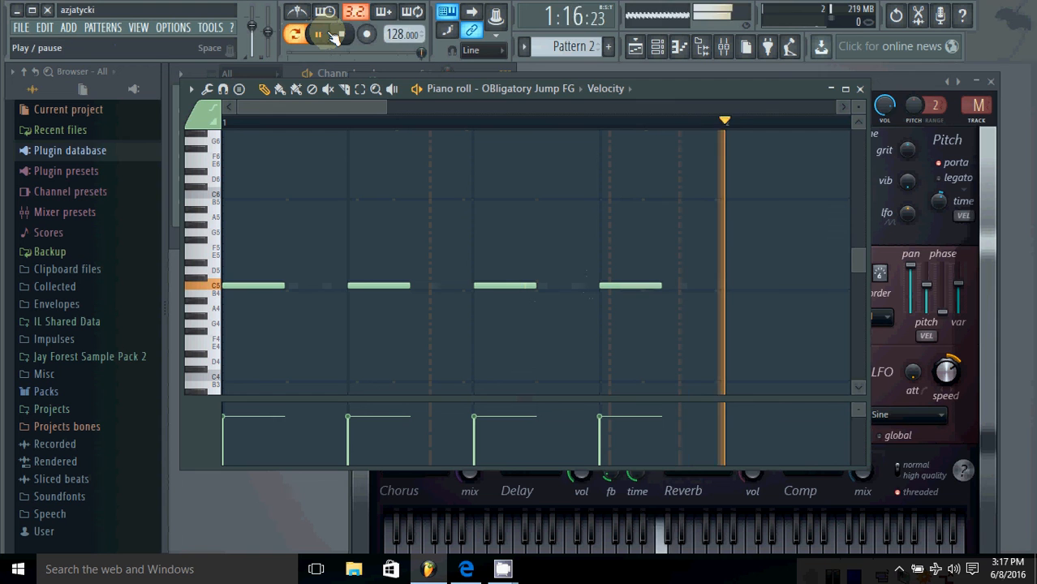
pyautogui.click(341, 34)
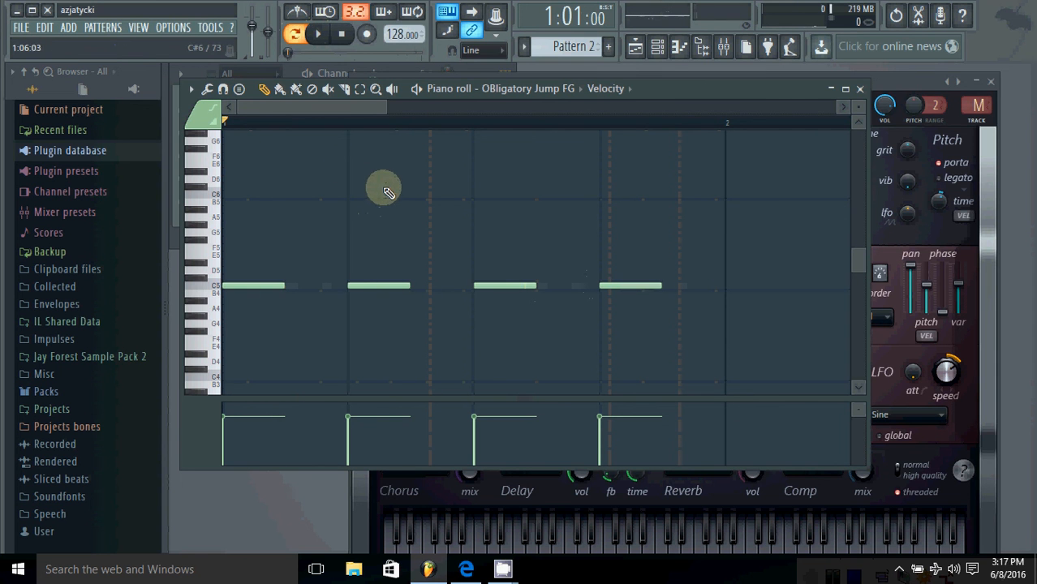
# - Delete the C5 notes on beats two, three and four, keeping only the one at the bar's start
pyautogui.scroll(1, 386, 191)
pyautogui.scroll(-3, 380, 192)
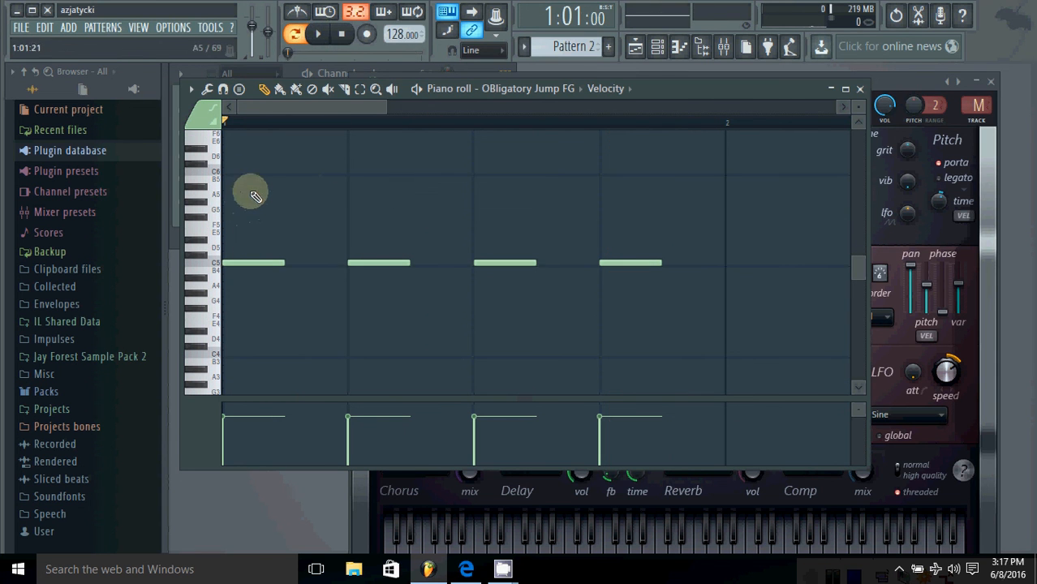
pyautogui.scroll(2, 552, 278)
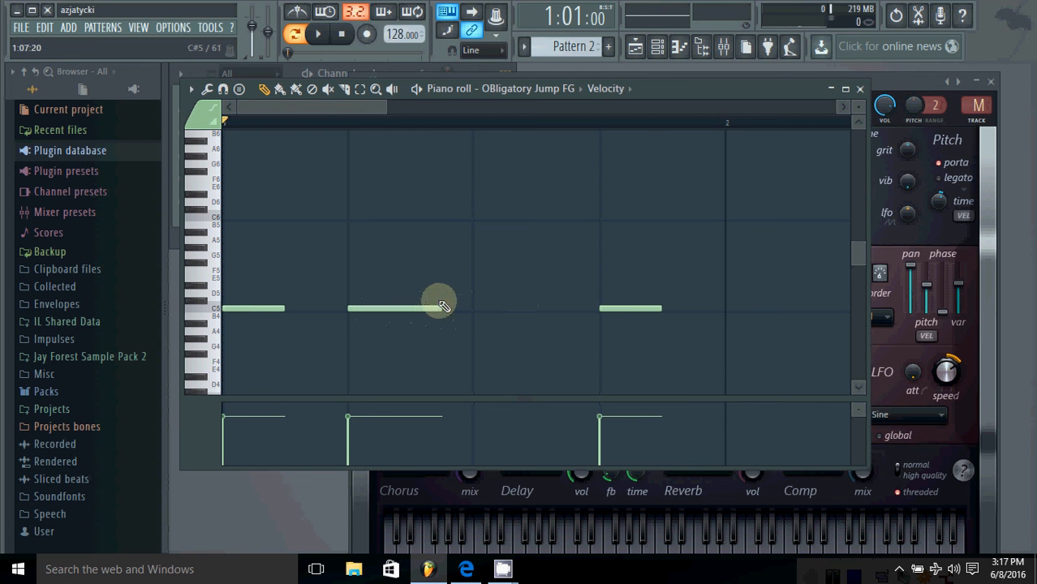
pyautogui.click(498, 306)
pyautogui.rightClick(544, 311)
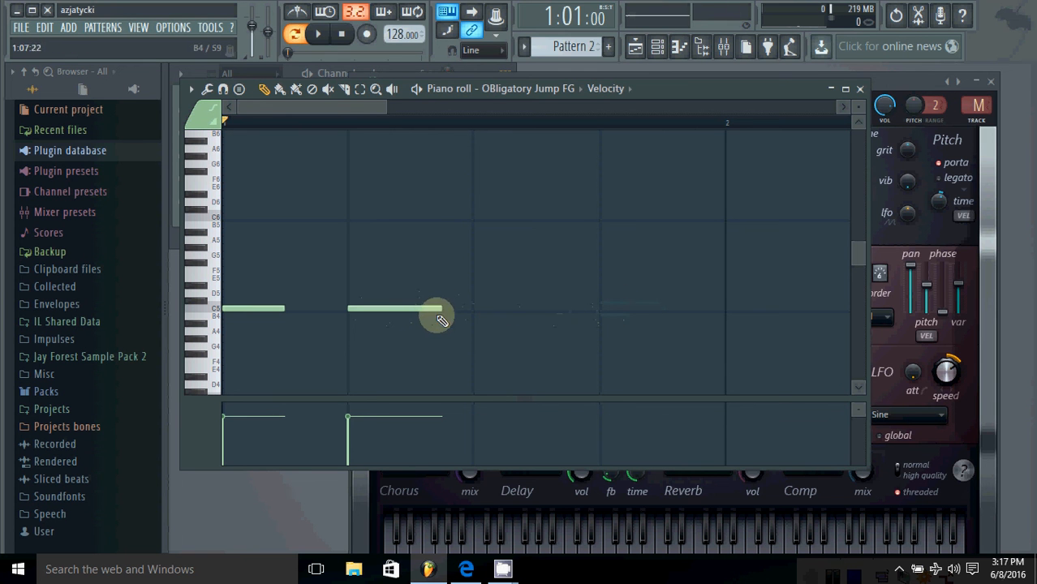
pyautogui.rightClick(424, 310)
# - Set the piano roll's snap to 1/2 step
pyautogui.moveTo(384, 106)
pyautogui.mouseDown()
pyautogui.moveTo(338, 107)
pyautogui.moveTo(558, 91)
pyautogui.moveTo(276, 136)
pyautogui.mouseUp()
pyautogui.click(223, 89)
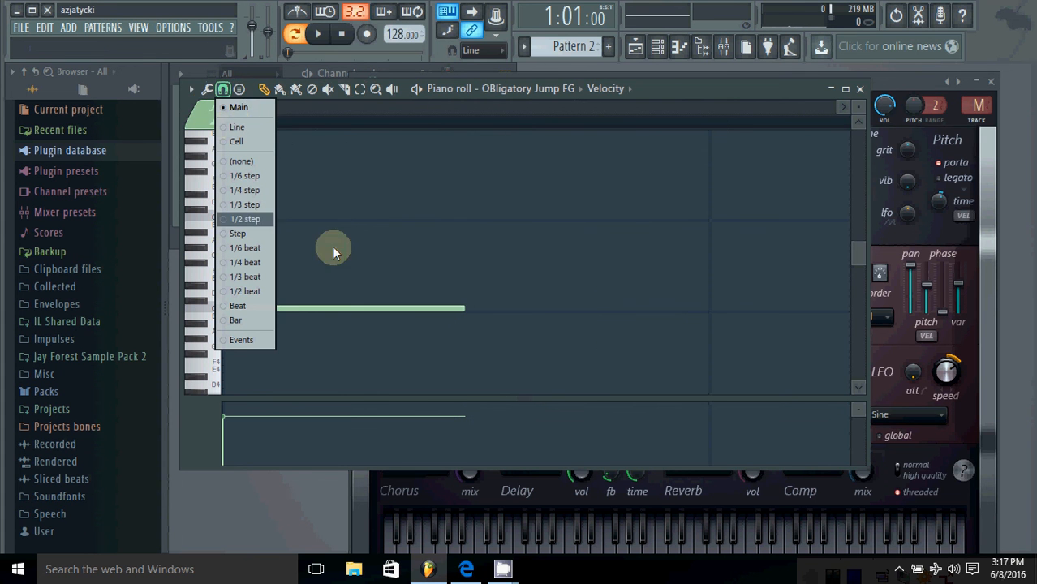
pyautogui.click(658, 47)
pyautogui.click(690, 87)
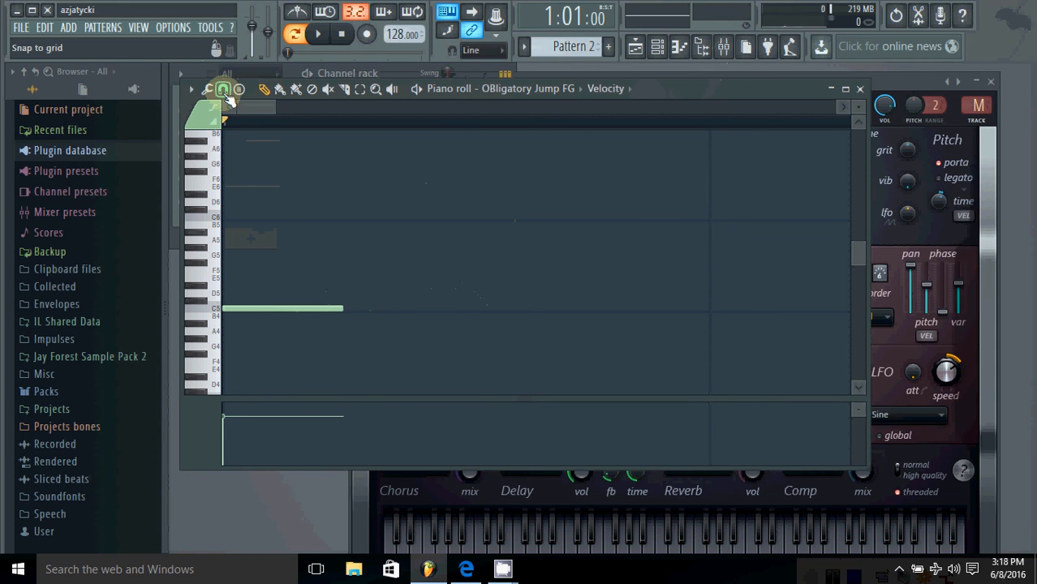
pyautogui.click(223, 90)
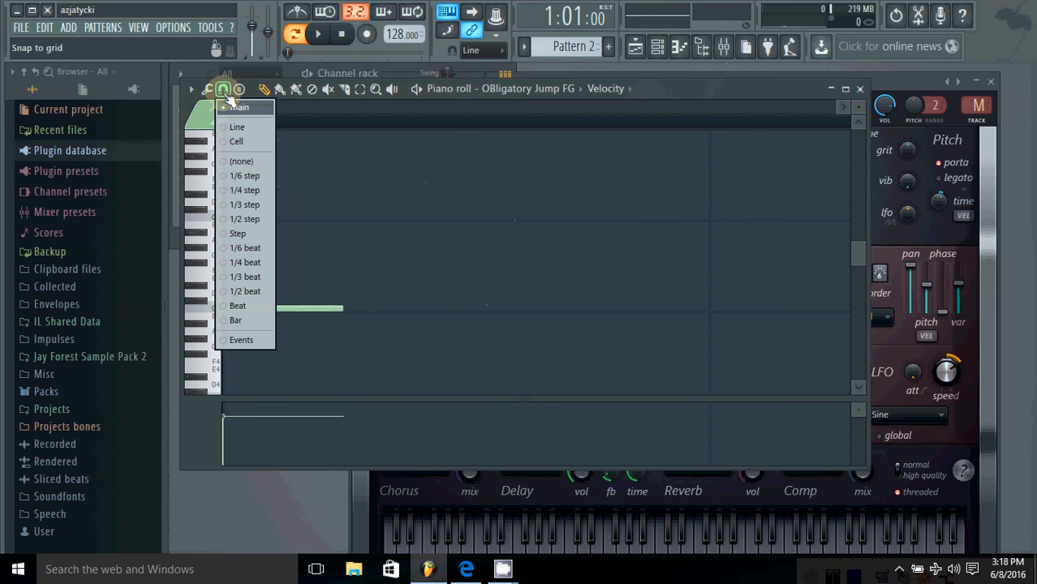
pyautogui.click(247, 220)
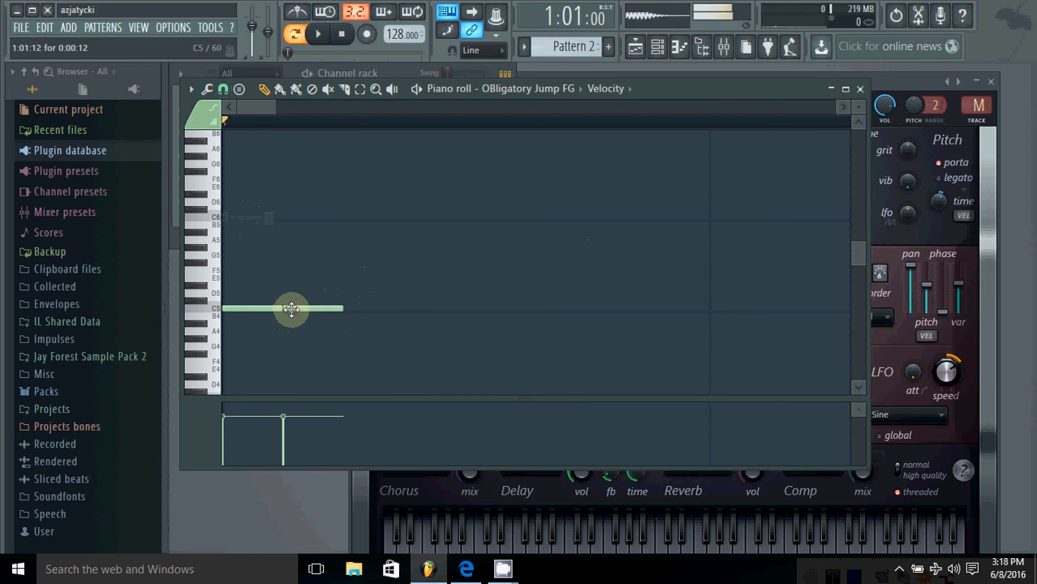
# - Play the pattern while filling the first beat with consecutive 1/2-step C5 notes, and stop playback
pyautogui.click(324, 16)
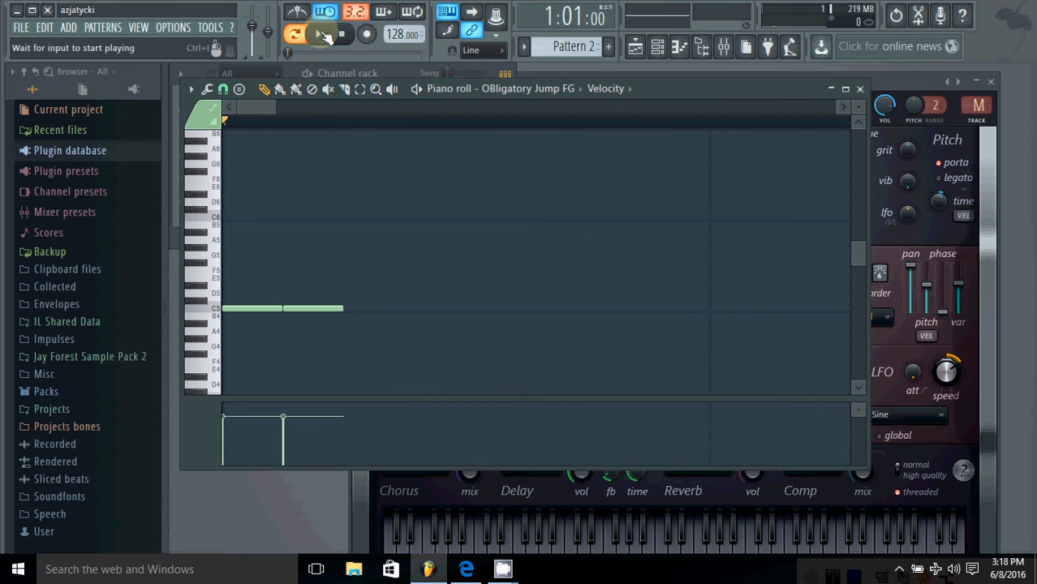
pyautogui.click(323, 33)
pyautogui.click(324, 16)
pyautogui.click(319, 33)
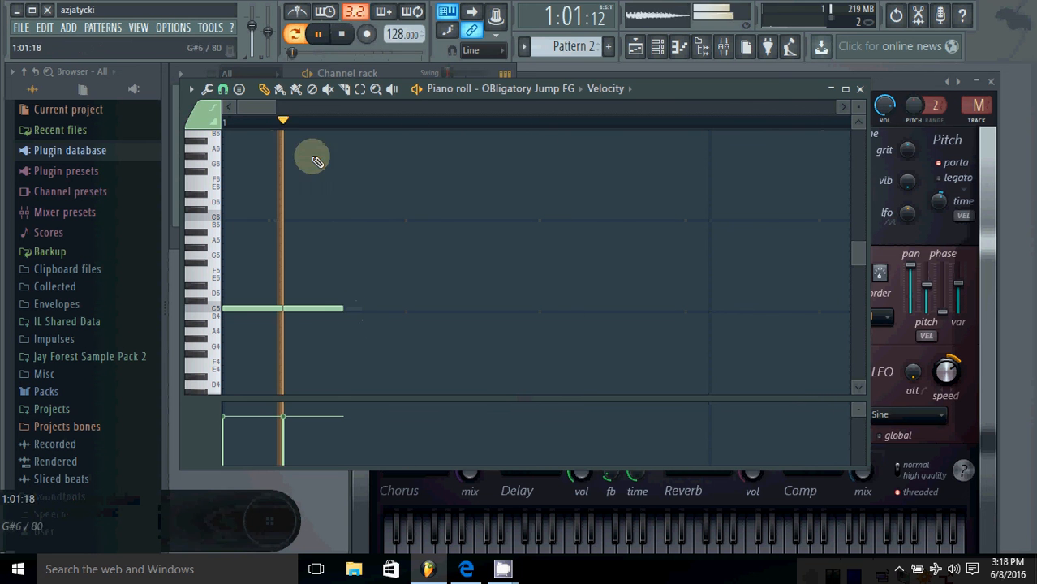
pyautogui.click(877, 146)
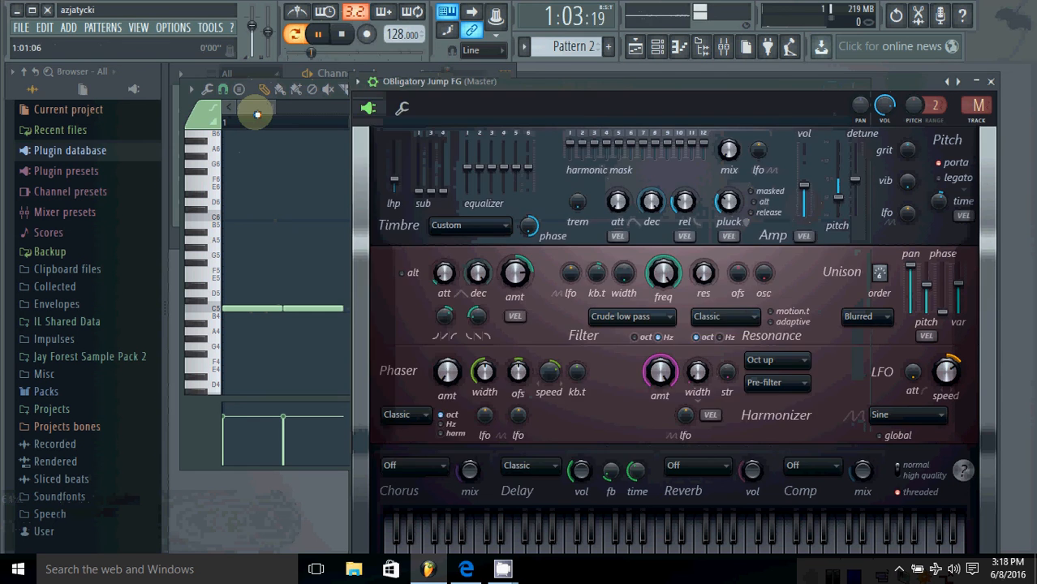
pyautogui.click(258, 118)
pyautogui.moveTo(364, 313)
pyautogui.mouseDown()
pyautogui.moveTo(484, 306)
pyautogui.moveTo(597, 283)
pyautogui.moveTo(560, 308)
pyautogui.mouseUp()
pyautogui.click(613, 307)
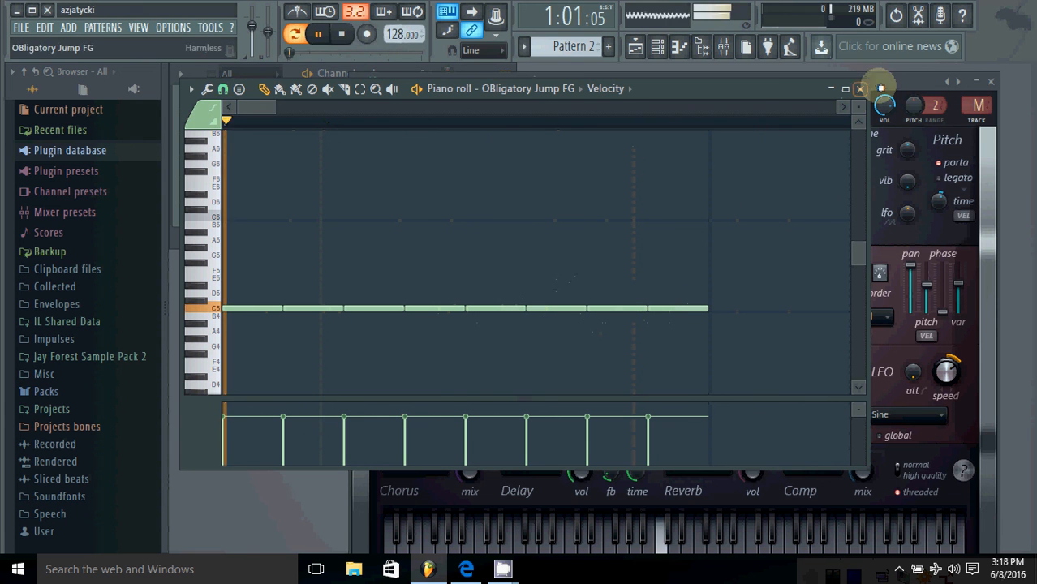
pyautogui.click(341, 33)
# - Set the piano roll's snap to 1/3 step and erase the whole row of C5 notes
pyautogui.click(224, 89)
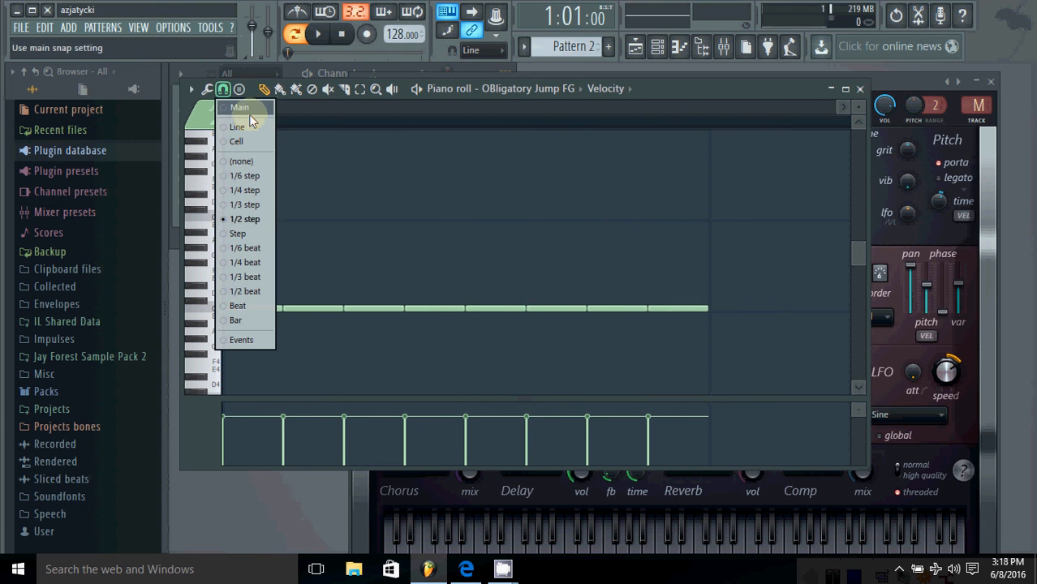
pyautogui.click(253, 208)
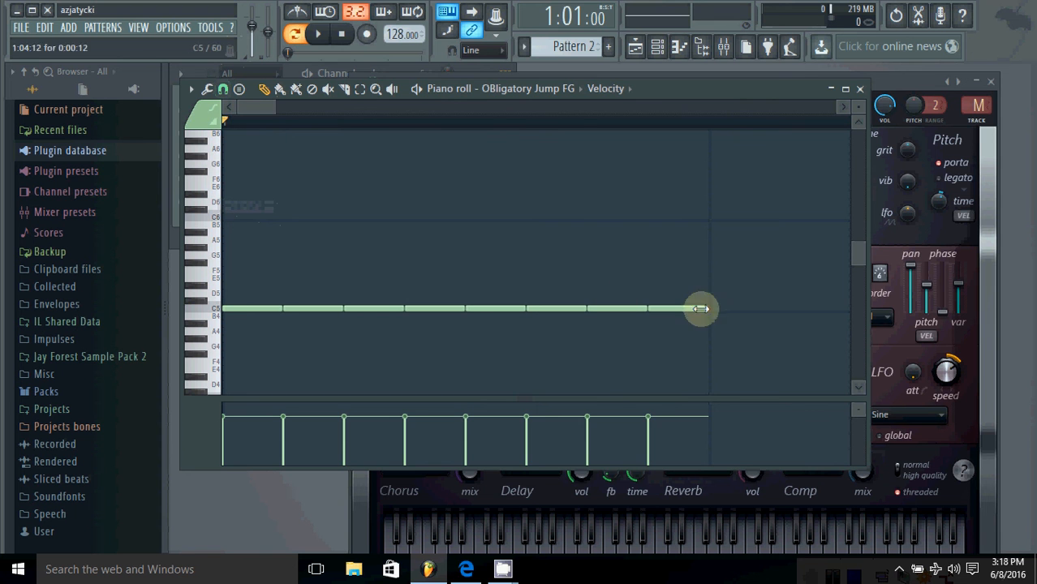
pyautogui.moveTo(700, 308); pyautogui.dragTo(267, 310)
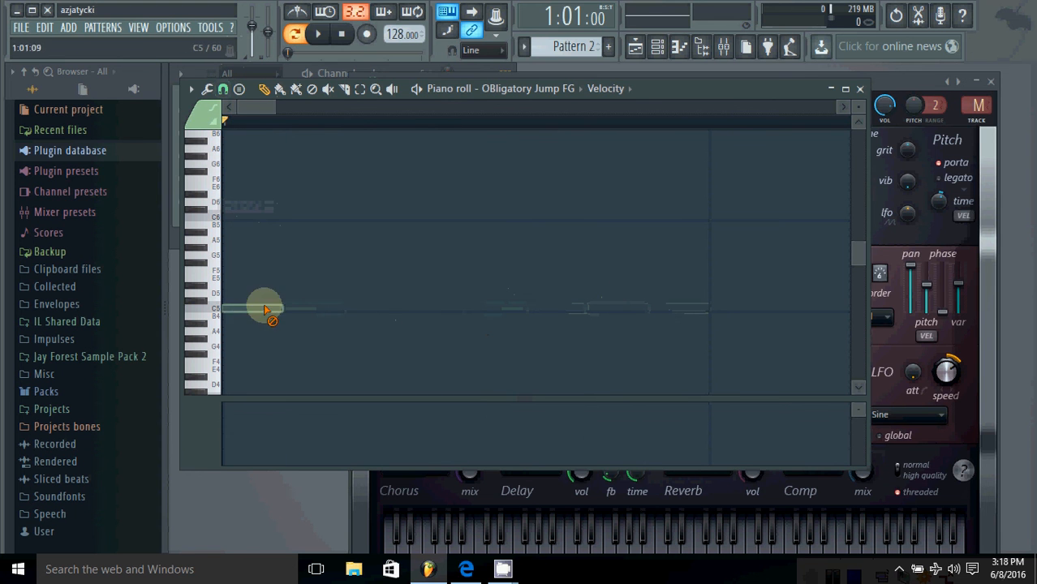
# - Set the piano roll's snap to 1/3 beat and place three C5 notes spaced 1/3 beat apart from the start
pyautogui.click(223, 89)
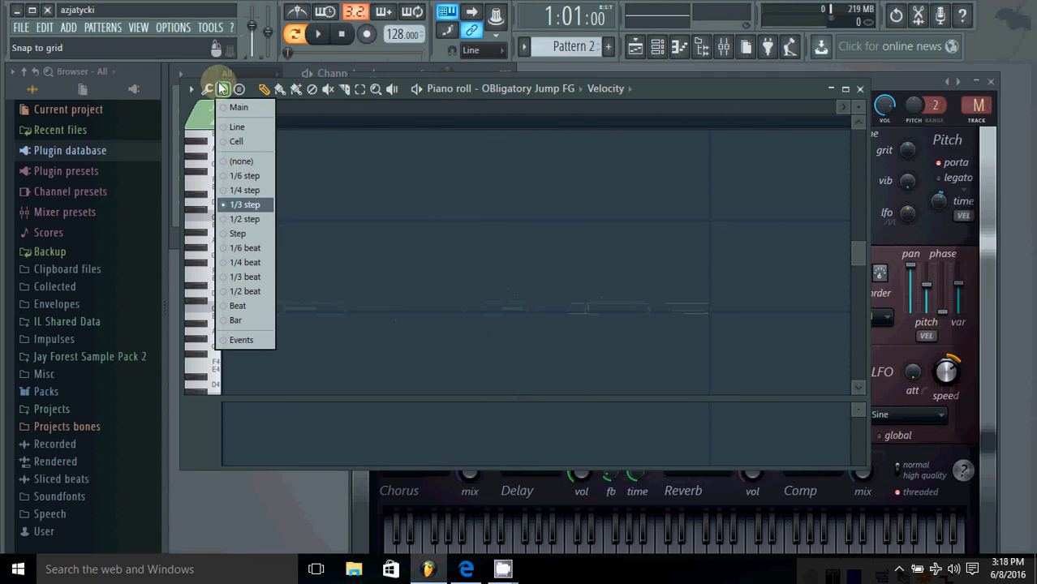
pyautogui.click(235, 277)
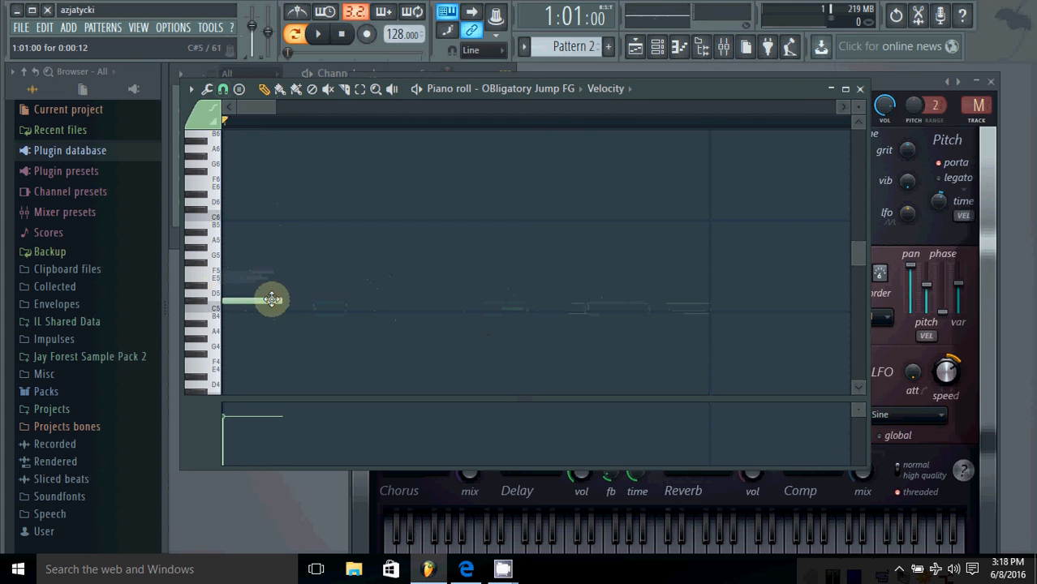
pyautogui.moveTo(272, 301)
pyautogui.mouseDown()
pyautogui.moveTo(265, 319)
pyautogui.moveTo(266, 292)
pyautogui.moveTo(268, 306)
pyautogui.mouseUp()
pyautogui.click(384, 309)
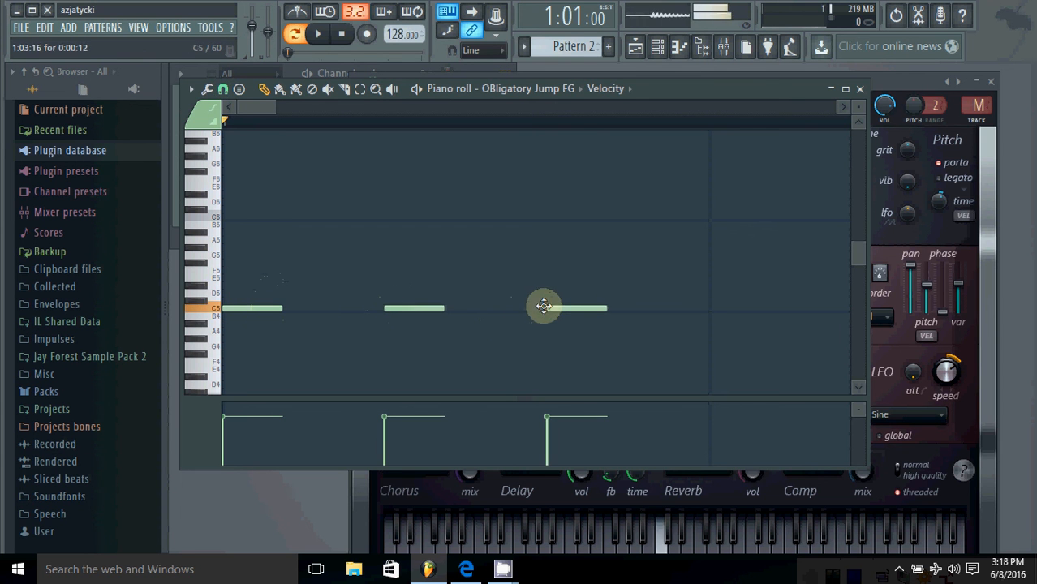
# - Start playback and extend the C5 row to seven notes spaced 1/3 beat apart
pyautogui.click(319, 34)
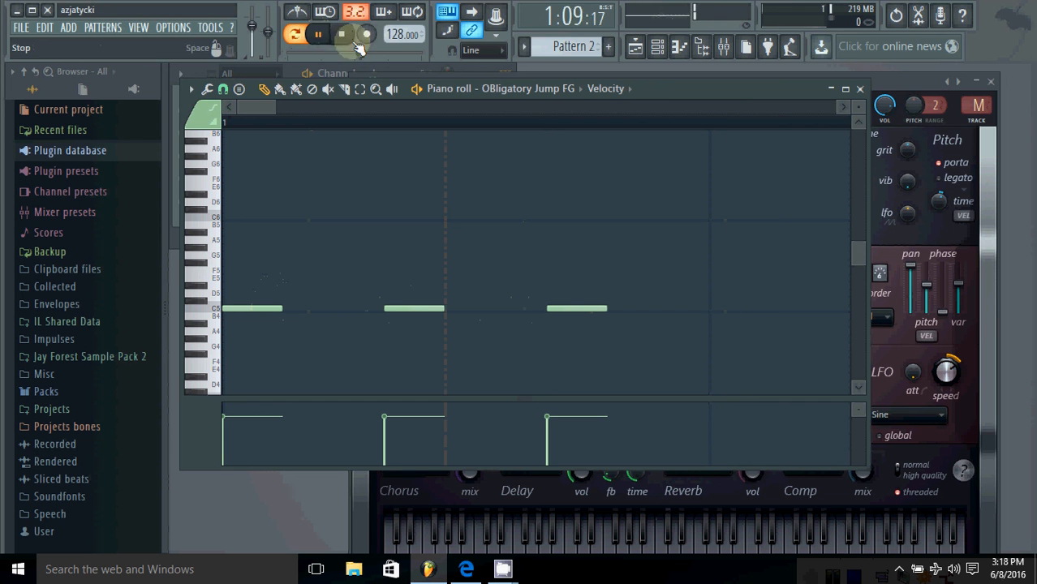
pyautogui.moveTo(274, 106); pyautogui.dragTo(602, 104)
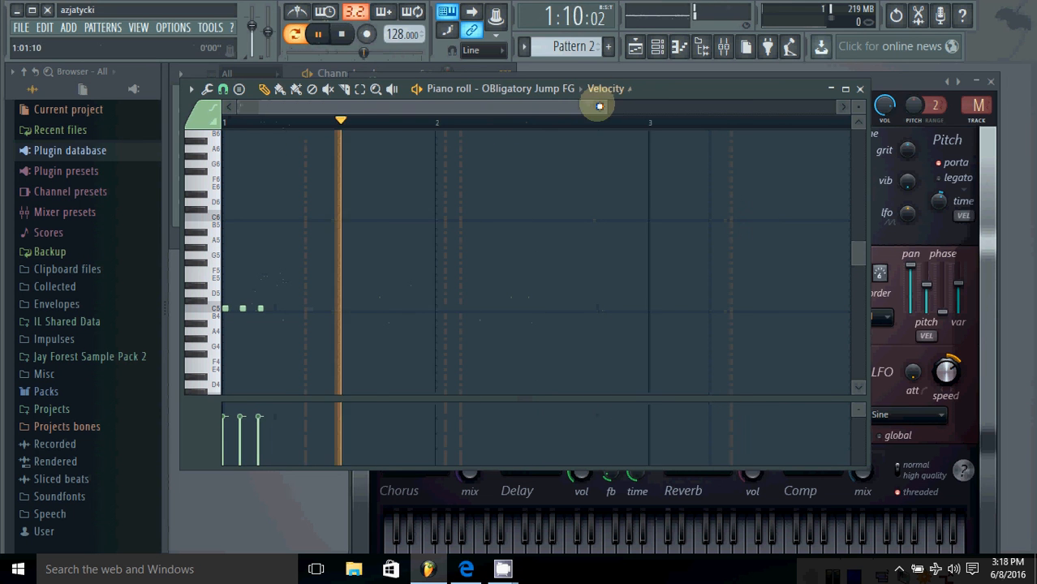
pyautogui.moveTo(275, 316); pyautogui.dragTo(335, 305)
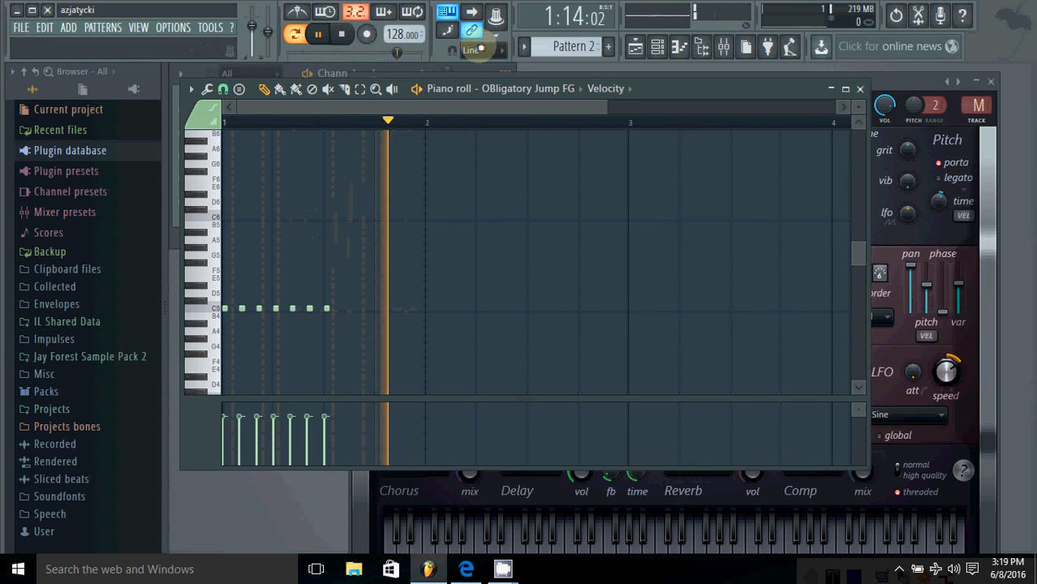
# - Erase all the C5 notes, bring up the Channel rack, and close the Harmless, piano roll and Playlist windows
pyautogui.moveTo(320, 305)
pyautogui.mouseDown()
pyautogui.moveTo(216, 307)
pyautogui.moveTo(336, 310)
pyautogui.mouseUp()
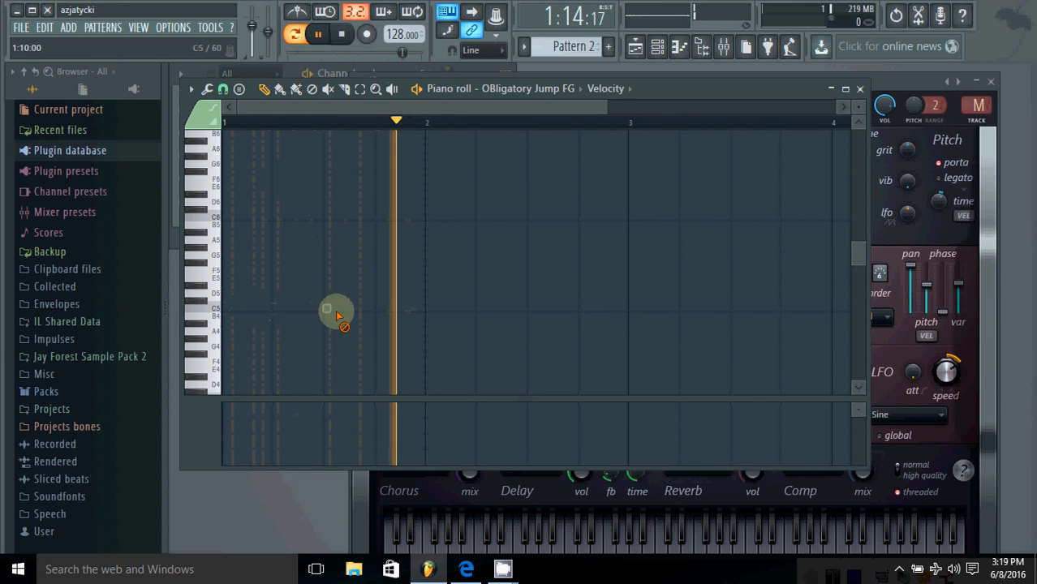
pyautogui.moveTo(674, 90); pyautogui.dragTo(716, 116)
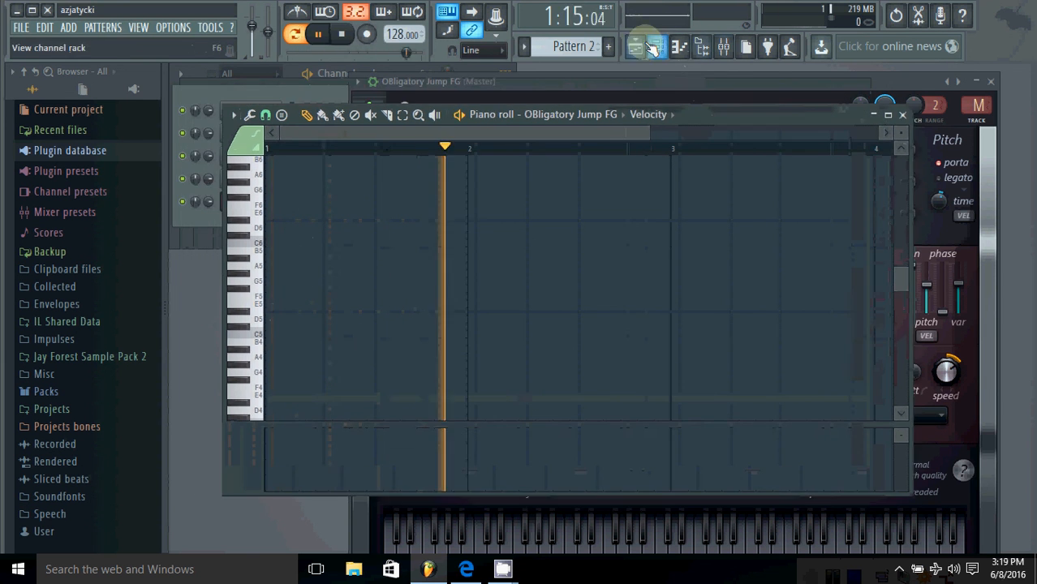
pyautogui.click(638, 47)
pyautogui.click(658, 48)
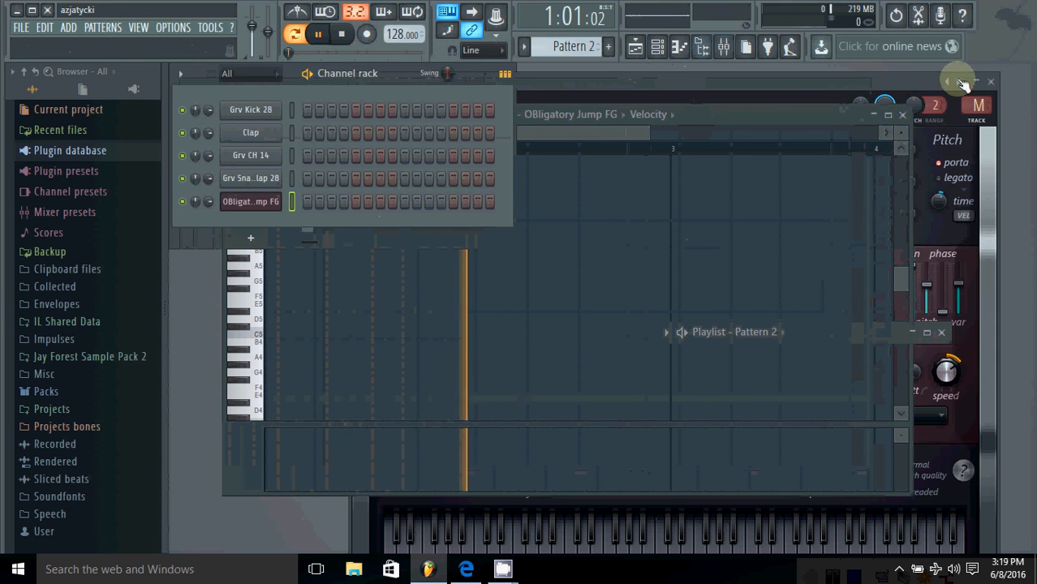
pyautogui.click(991, 85)
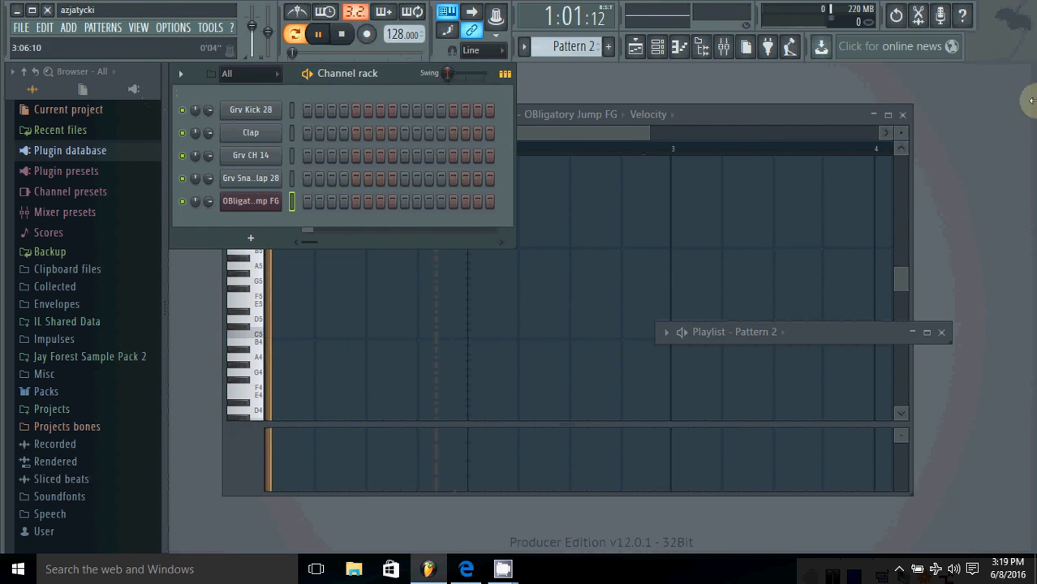
pyautogui.click(901, 116)
pyautogui.click(942, 333)
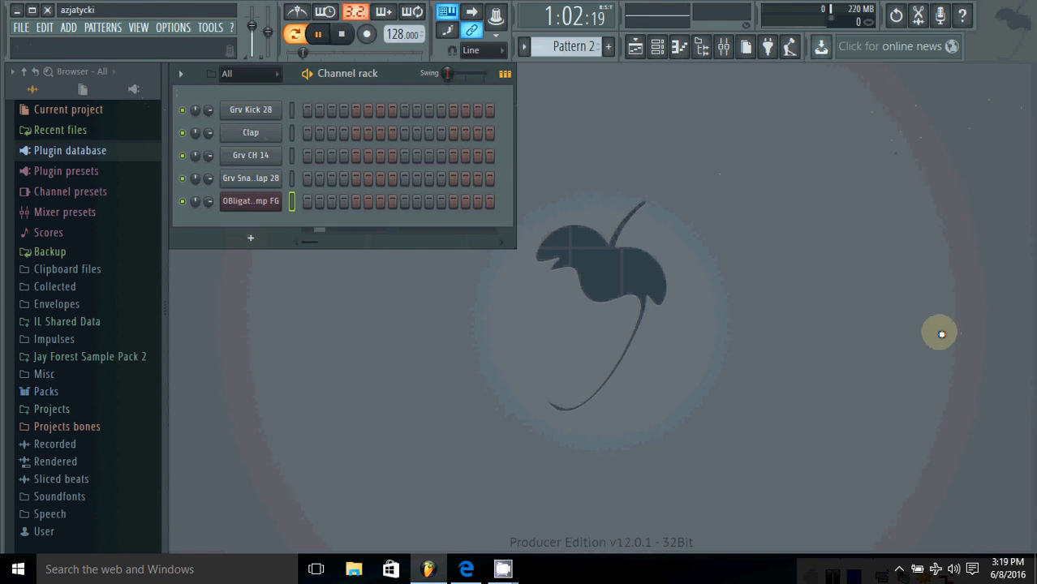
pyautogui.click(69, 32)
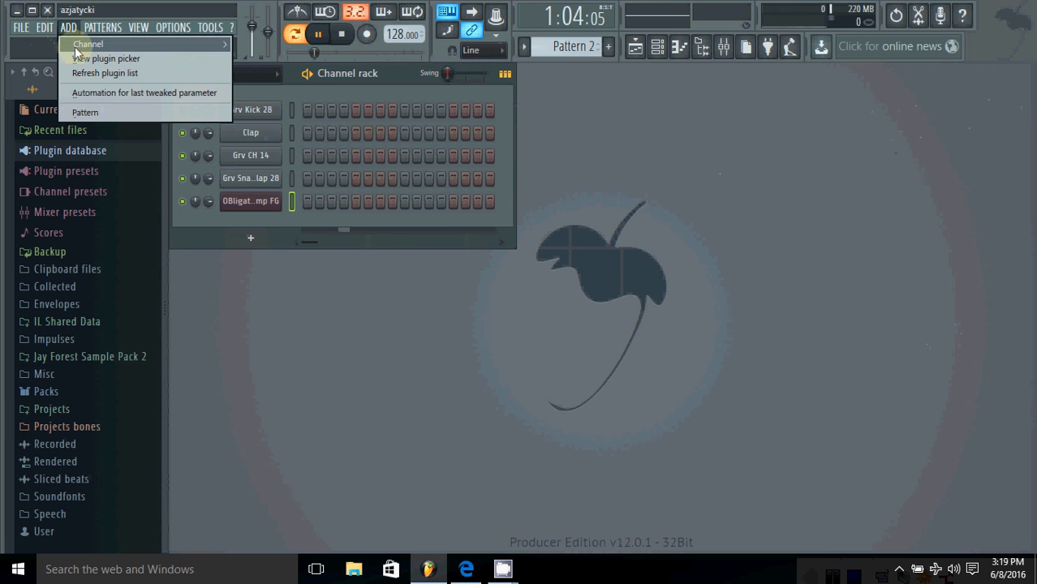
pyautogui.moveTo(83, 25)
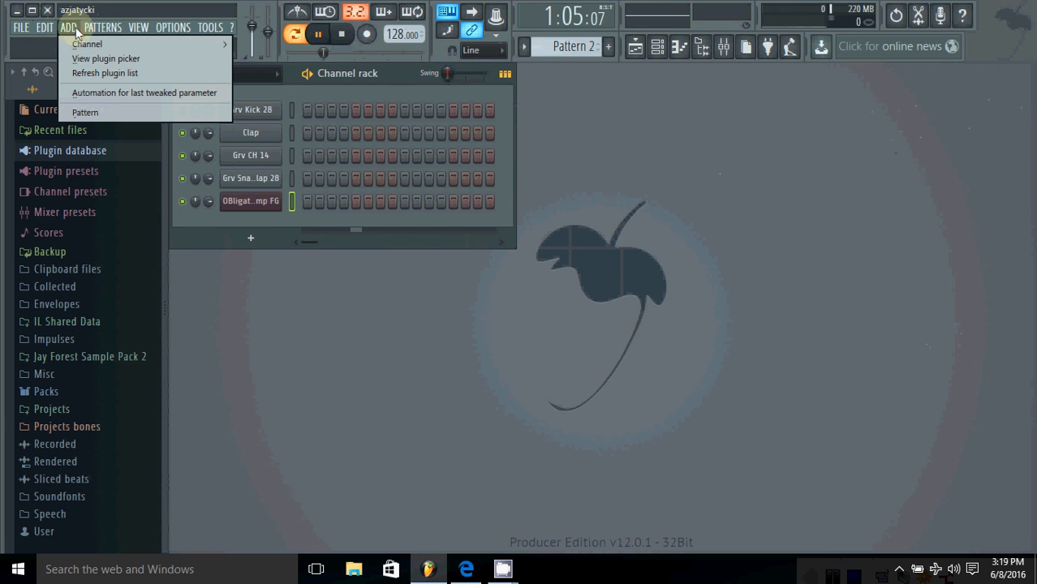
pyautogui.moveTo(121, 44)
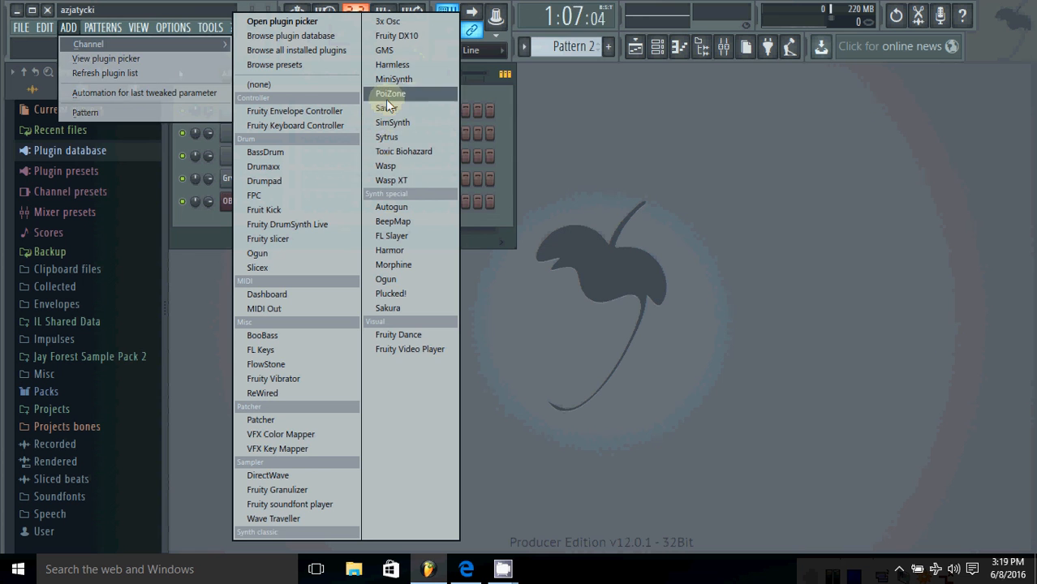
pyautogui.click(500, 103)
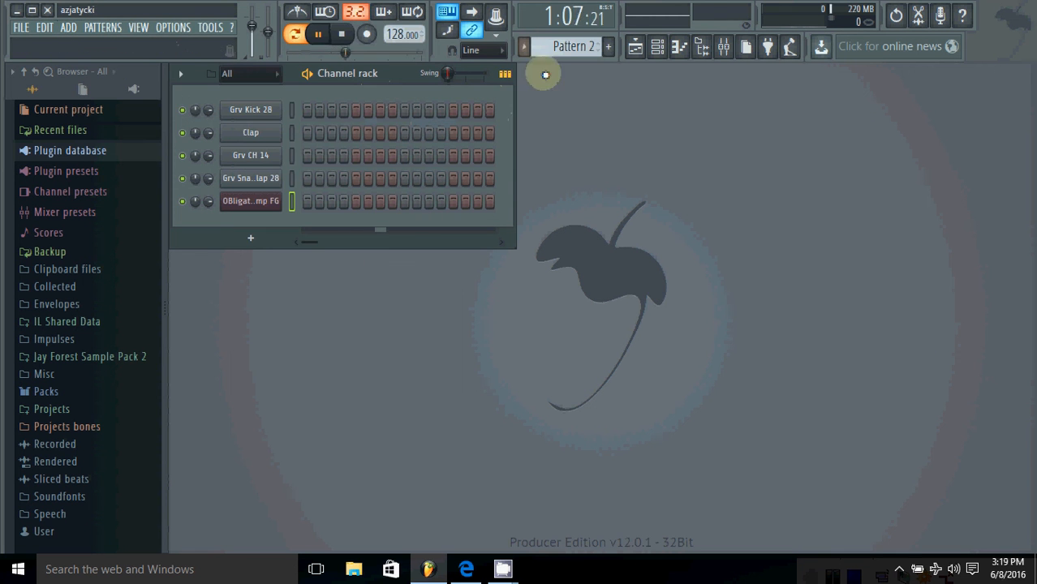
# - Open the piano roll of the OBligatory Jump FG channel in Pattern 2
pyautogui.moveTo(584, 51); pyautogui.dragTo(581, 86)
pyautogui.moveTo(579, 36); pyautogui.dragTo(582, 36)
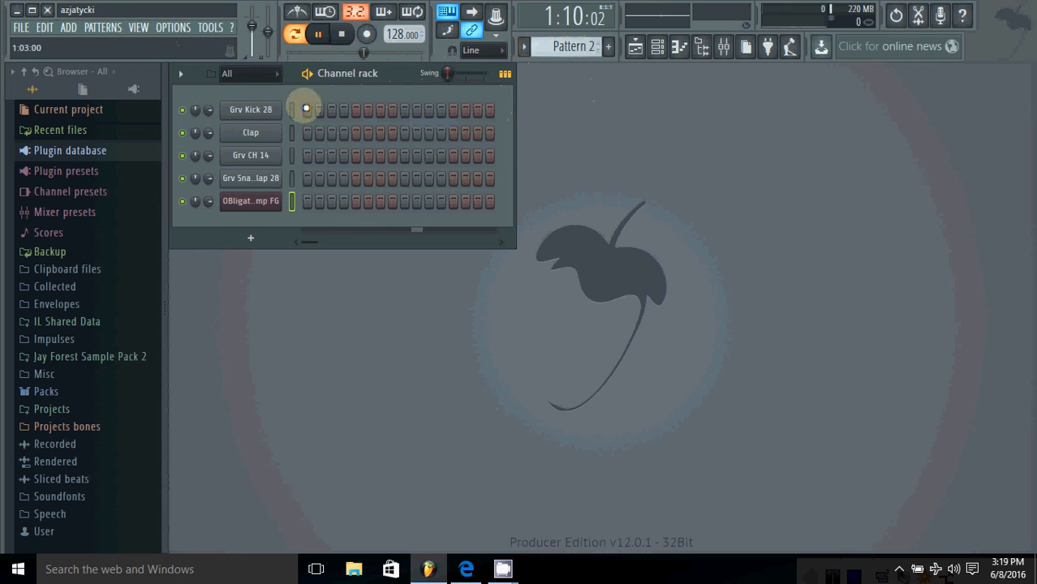
pyautogui.rightClick(254, 201)
pyautogui.click(297, 200)
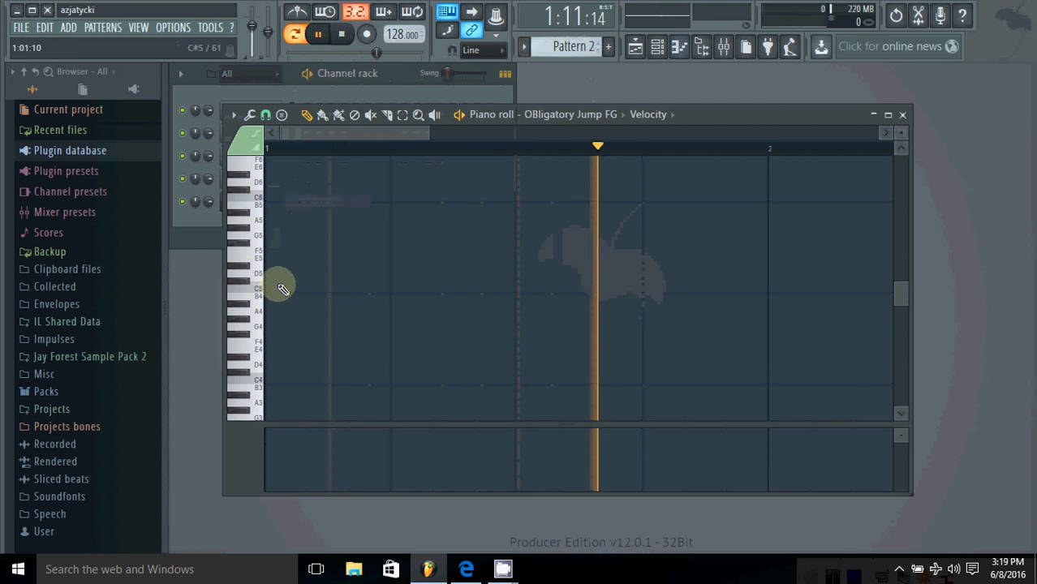
# - Turn off the piano roll's snap and place one short C5 note at the start of bar 1
pyautogui.click(266, 114)
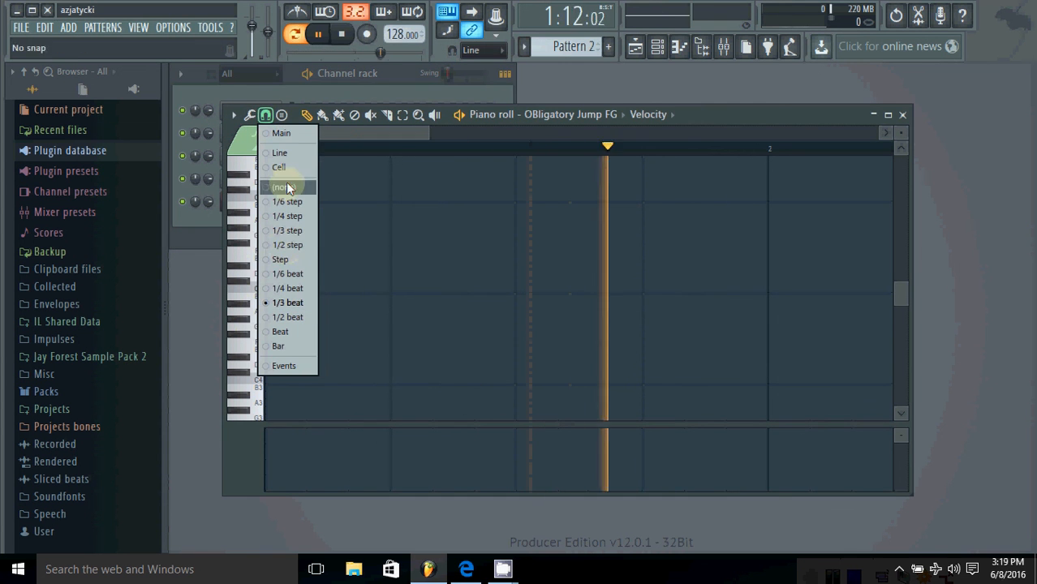
pyautogui.click(286, 187)
pyautogui.click(276, 283)
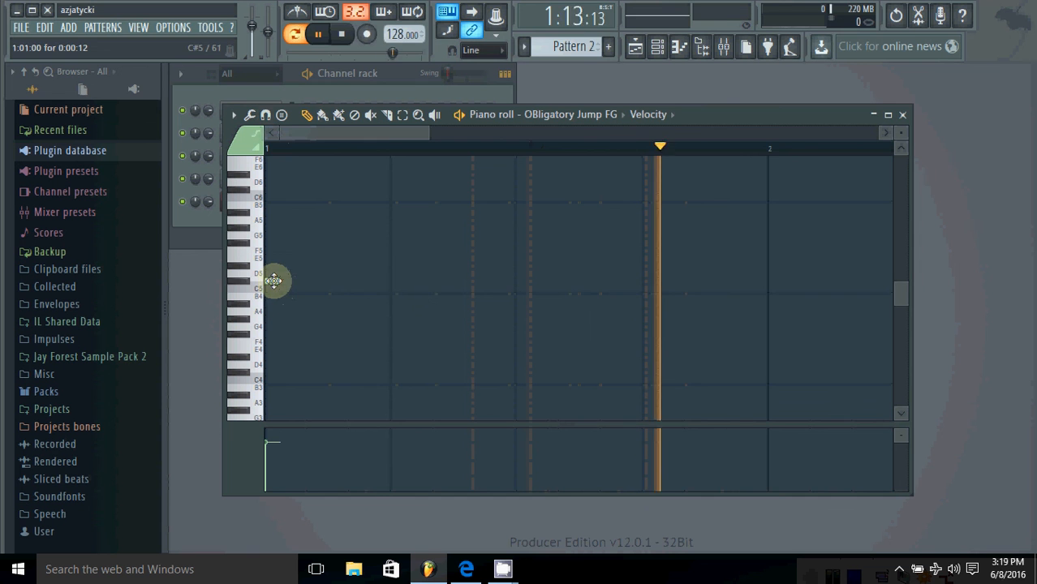
pyautogui.moveTo(275, 289)
pyautogui.mouseDown()
pyautogui.moveTo(366, 291)
pyautogui.moveTo(396, 307)
pyautogui.moveTo(408, 293)
pyautogui.moveTo(280, 290)
pyautogui.mouseUp()
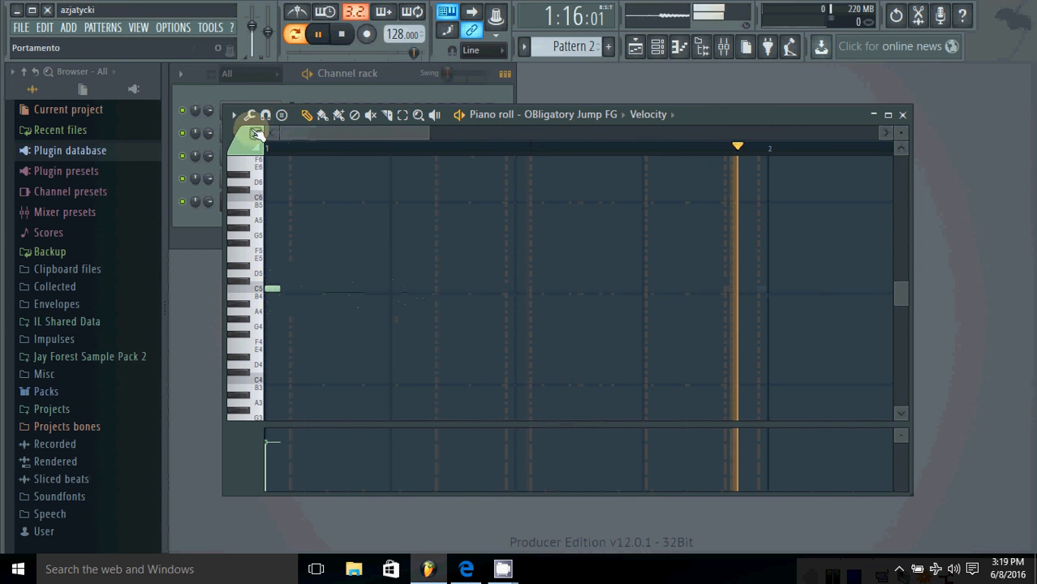
# - Set the snap to 1/3 step and lengthen the C5 note to 0:03:12
pyautogui.click(265, 114)
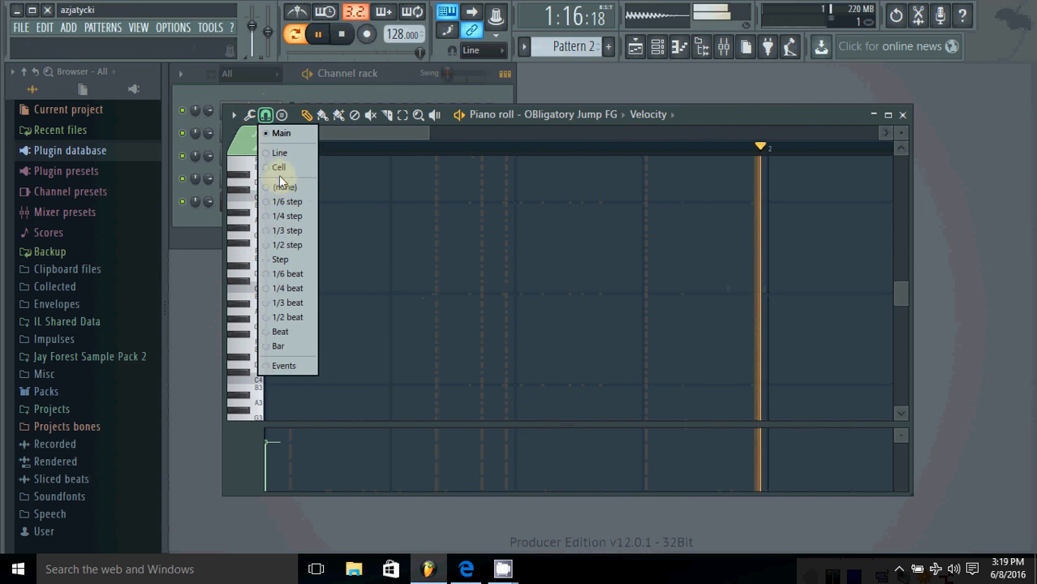
pyautogui.click(287, 231)
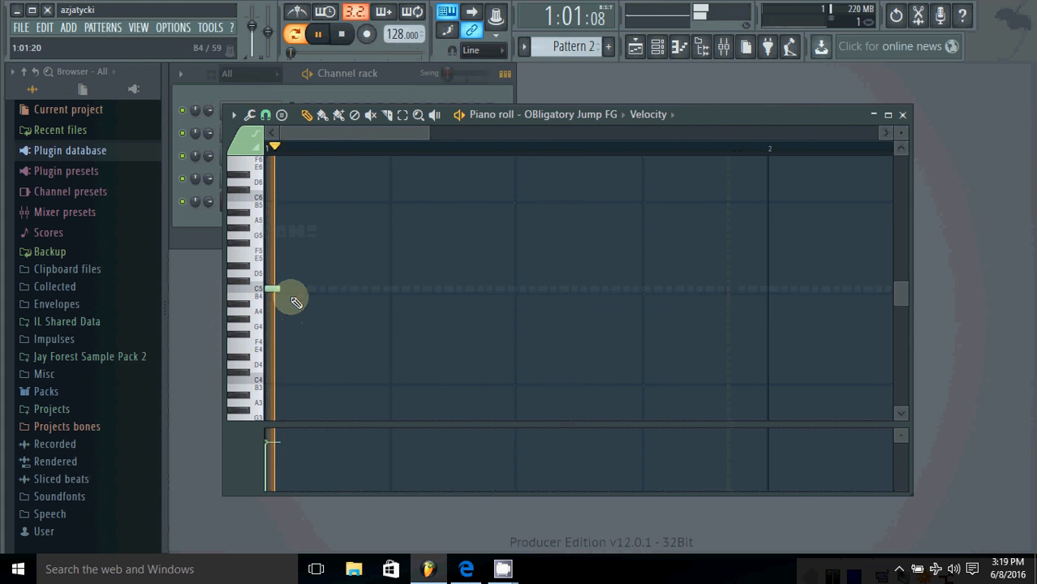
pyautogui.moveTo(277, 289); pyautogui.dragTo(375, 288)
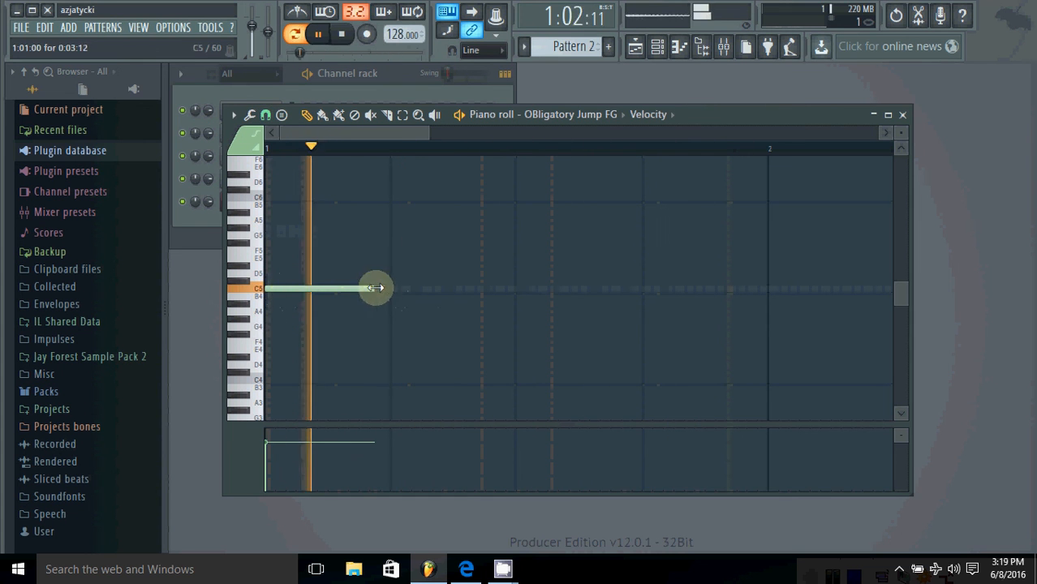
# - Set the snap to 1/2 step and lengthen the C5 note to four steps, filling the first beat
pyautogui.click(266, 114)
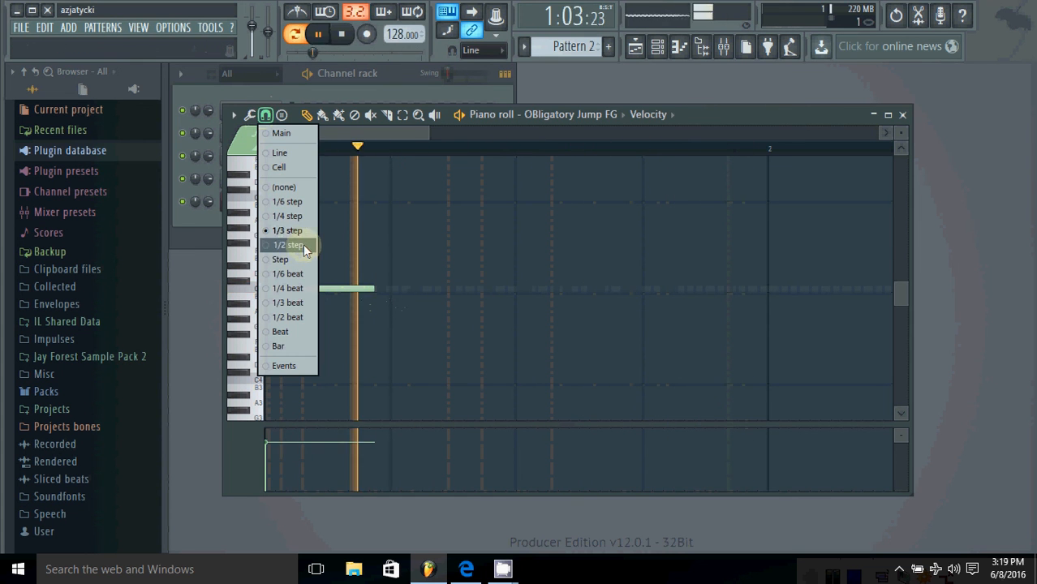
pyautogui.click(303, 245)
pyautogui.moveTo(370, 287); pyautogui.dragTo(389, 288)
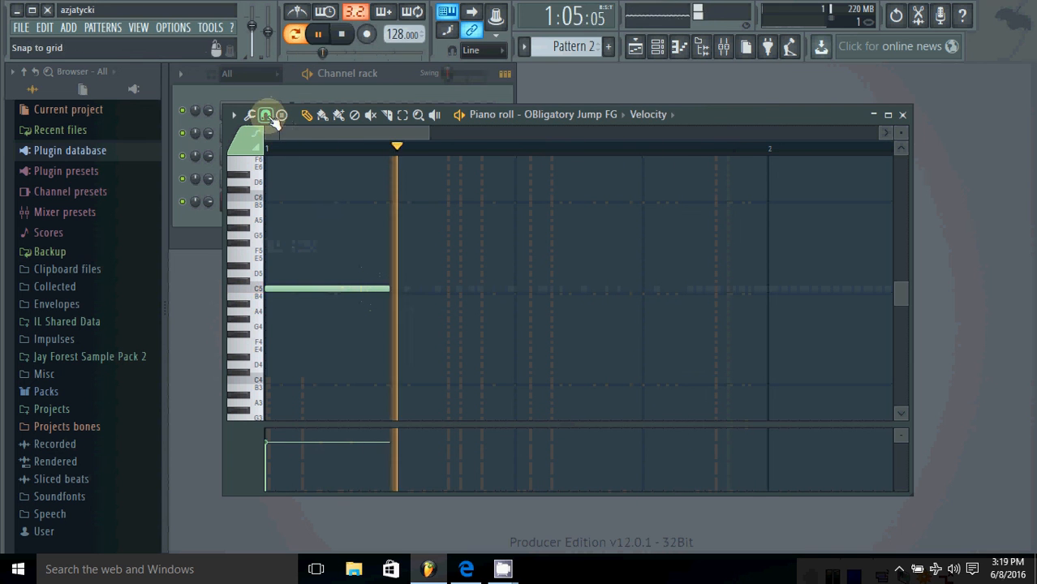
# - Set the snap to Main and add four-step notes C5, E5 and F5 on beats 2, 3 and 4
pyautogui.click(265, 115)
pyautogui.click(280, 133)
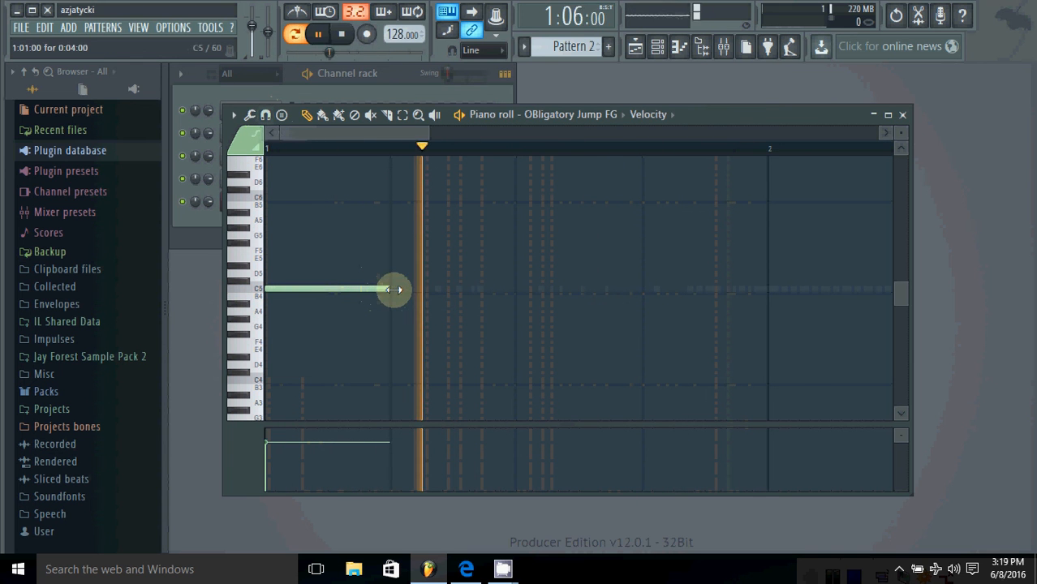
pyautogui.click(393, 290)
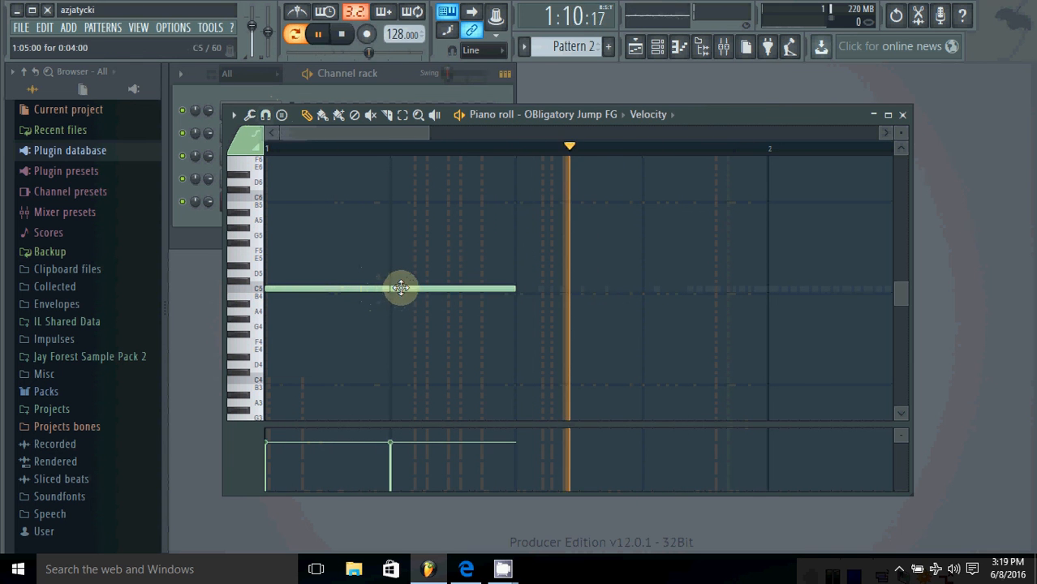
pyautogui.click(524, 267)
pyautogui.moveTo(621, 264); pyautogui.dragTo(620, 257)
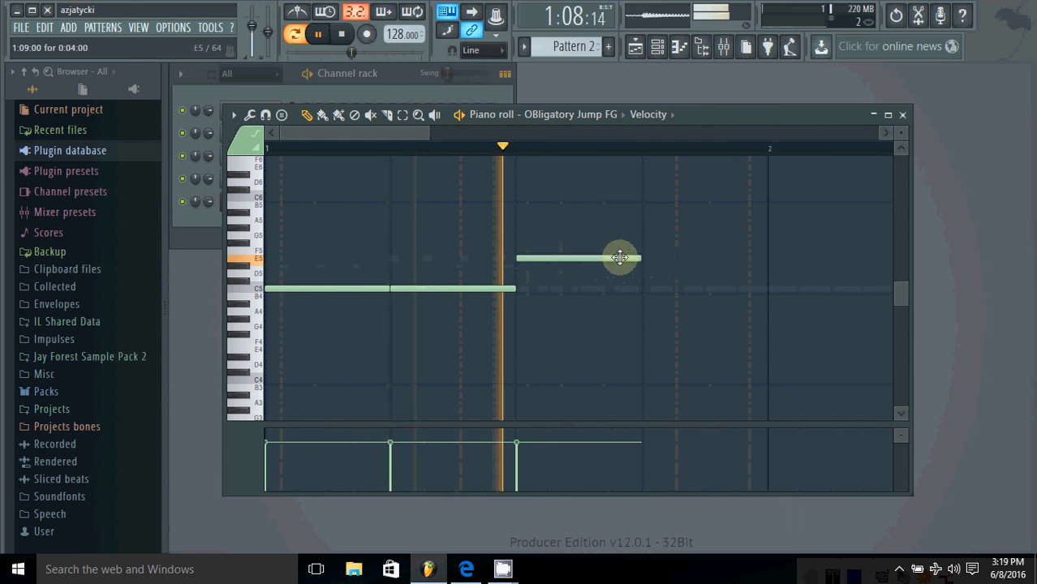
pyautogui.click(643, 252)
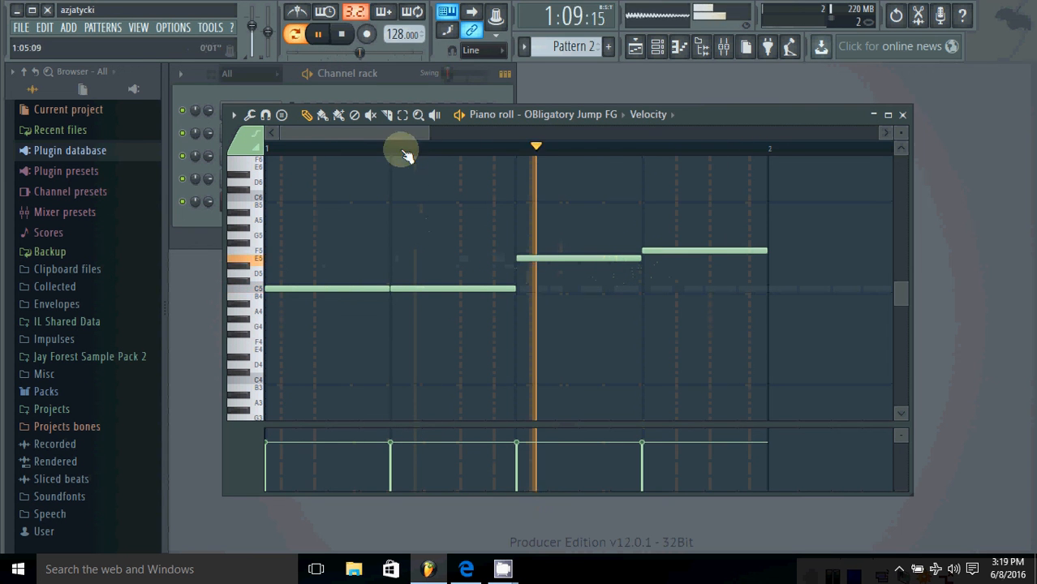
# - Open the Playlist window and maximize it
pyautogui.click(635, 47)
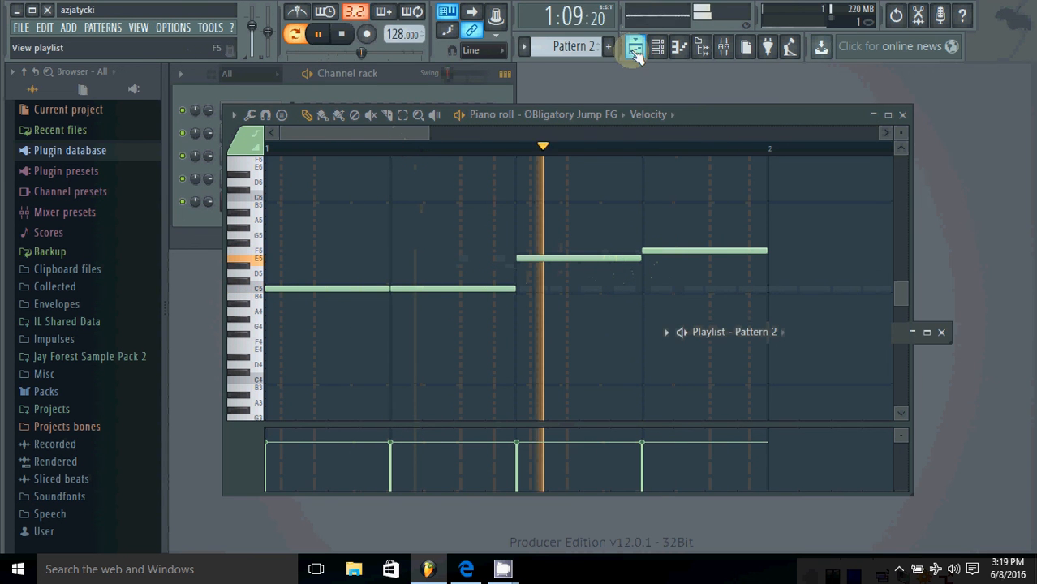
pyautogui.click(657, 46)
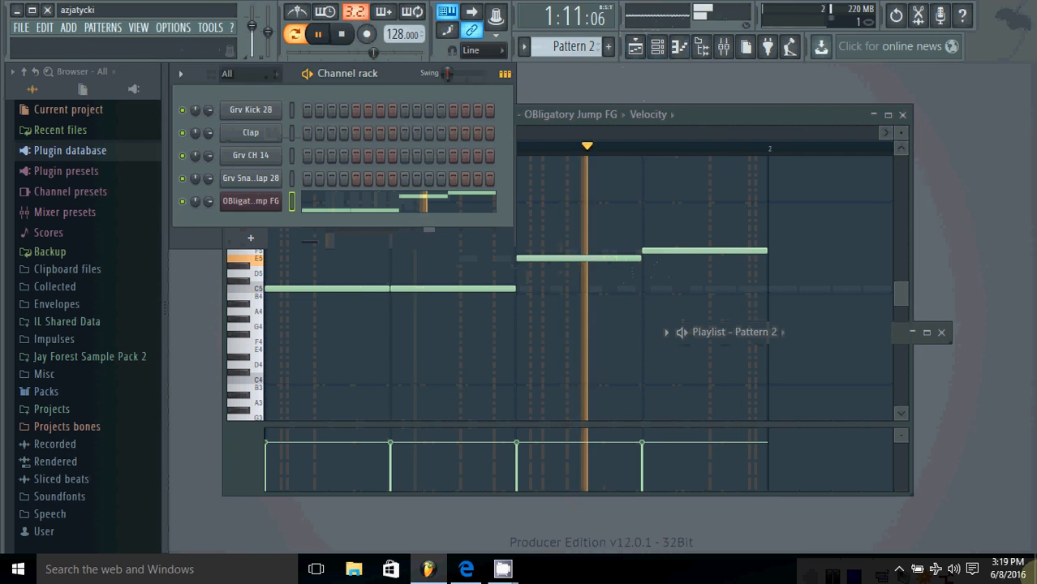
pyautogui.click(940, 332)
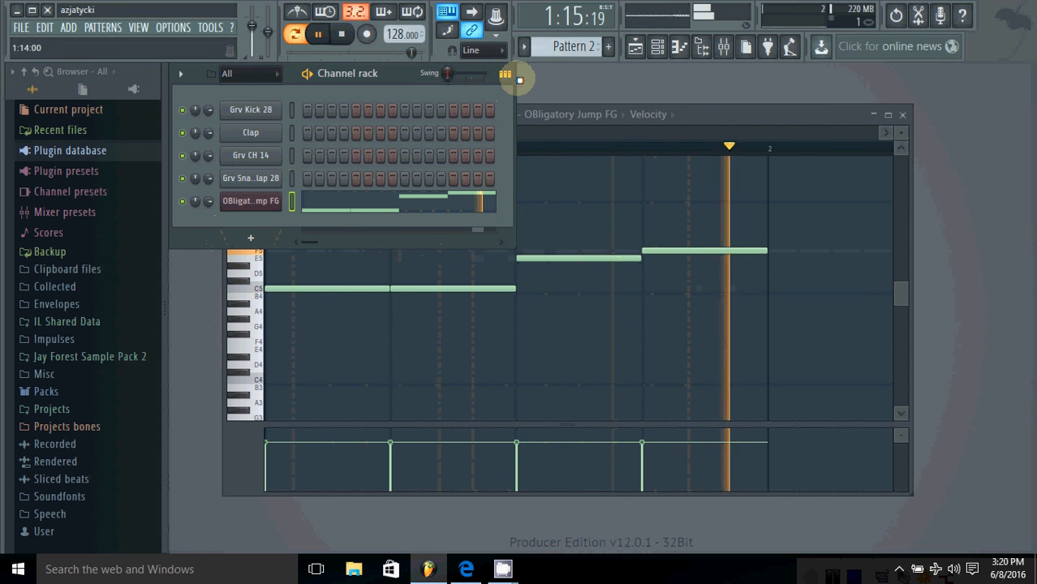
pyautogui.click(635, 46)
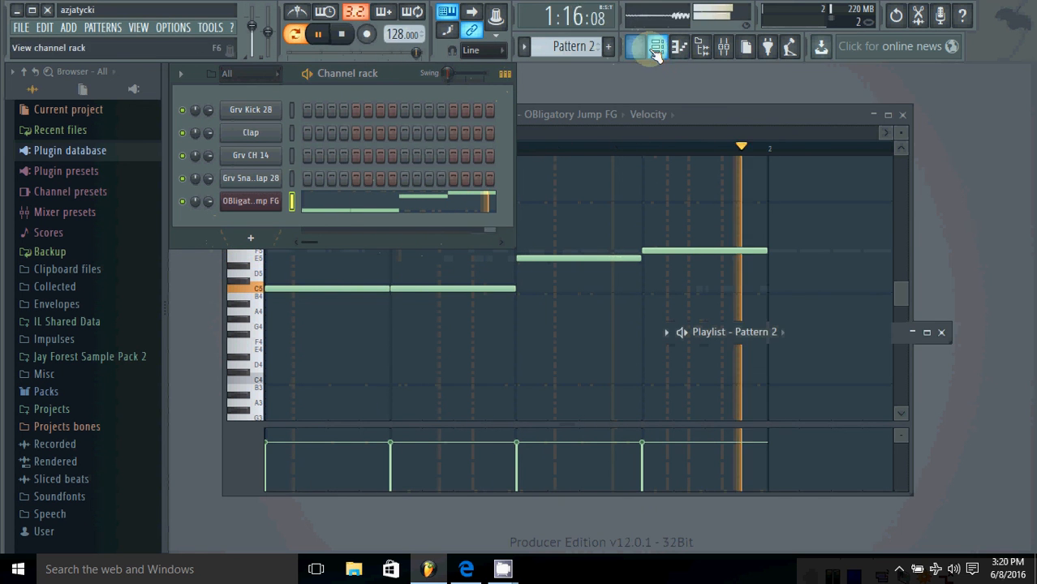
pyautogui.click(927, 332)
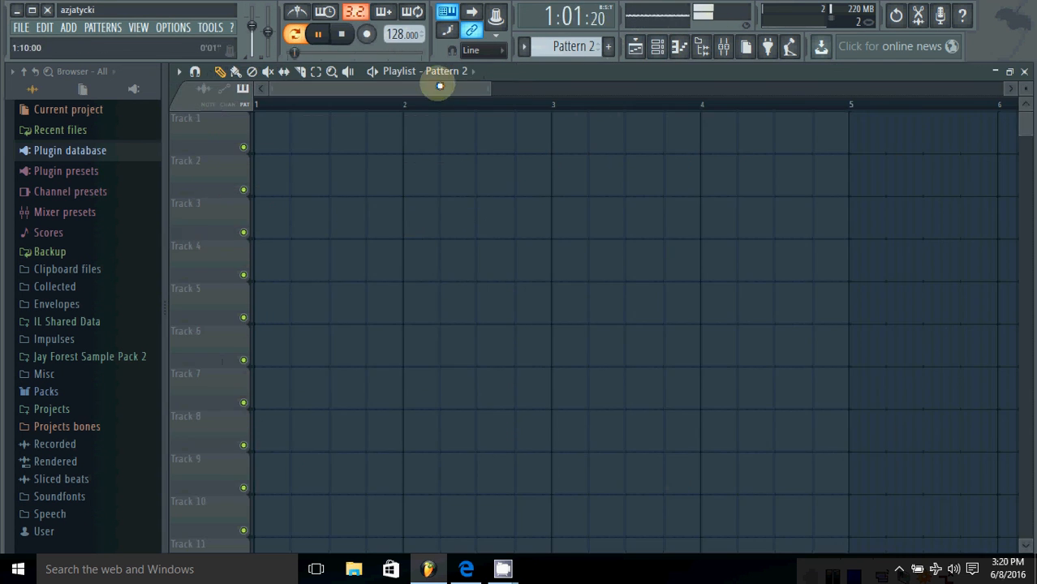
# - Place Pattern 1 on Track 1 and Pattern 2 on Track 2, both starting at bar 1
pyautogui.click(456, 102)
pyautogui.click(302, 132)
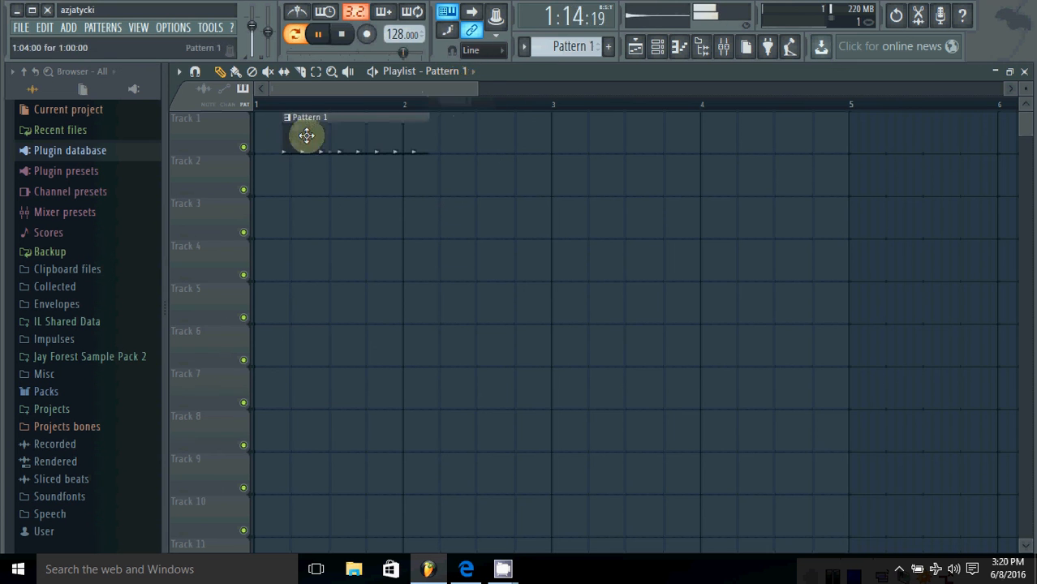
pyautogui.click(466, 73)
pyautogui.click(460, 116)
pyautogui.moveTo(308, 178); pyautogui.dragTo(276, 177)
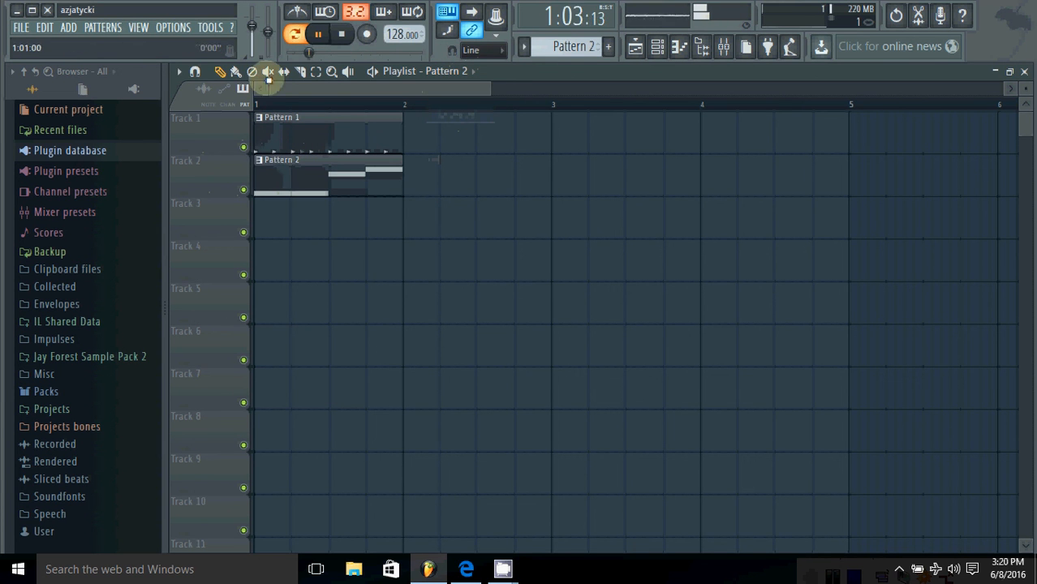
# - Switch playback to song mode, listen to both patterns together, and stop playback
pyautogui.click(294, 33)
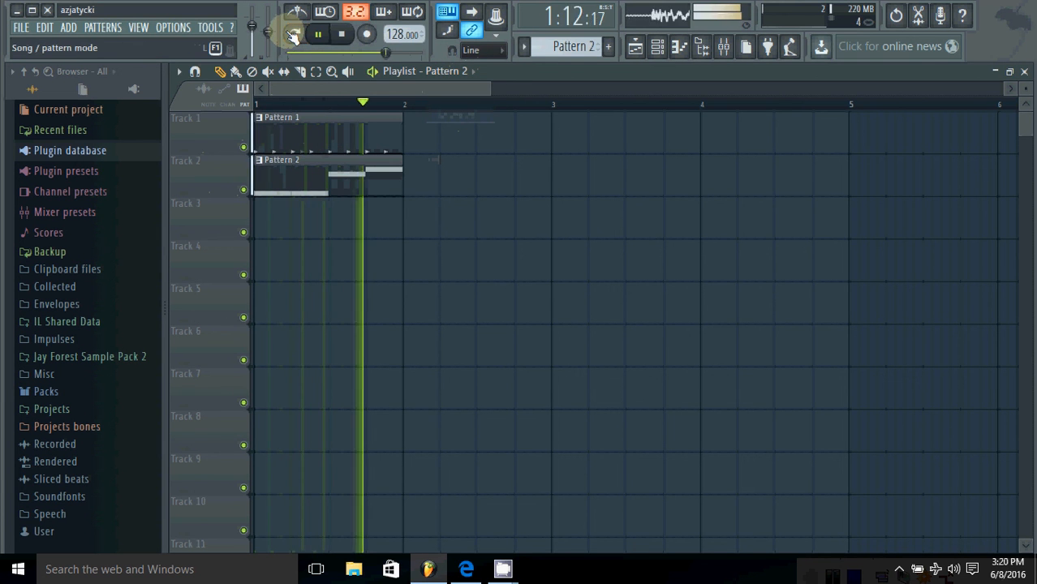
pyautogui.click(353, 37)
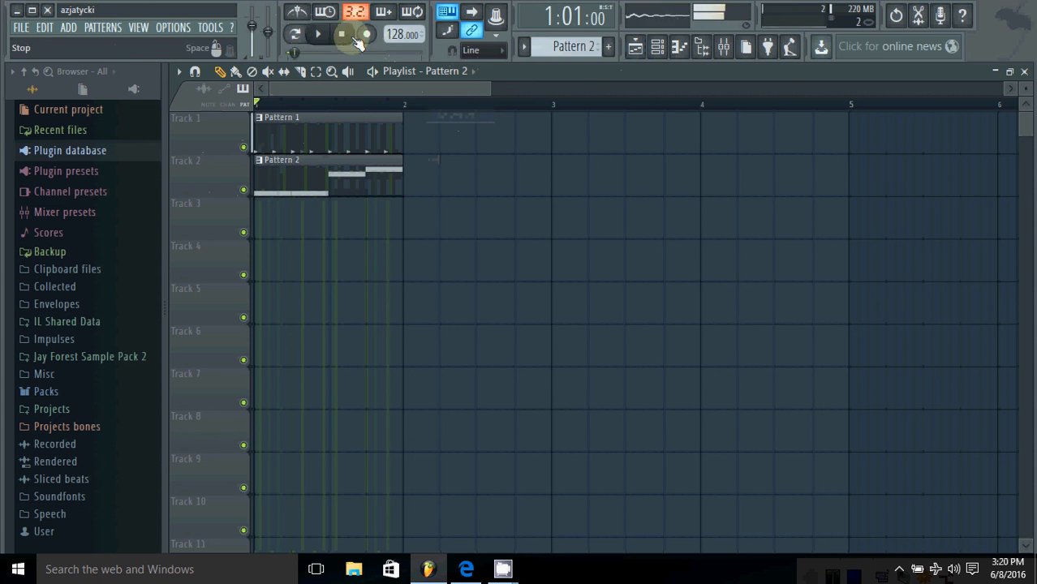
# - Bring up the Channel rack, add a Sytrus channel, and move its plugin window clear of the channel names
pyautogui.click(658, 49)
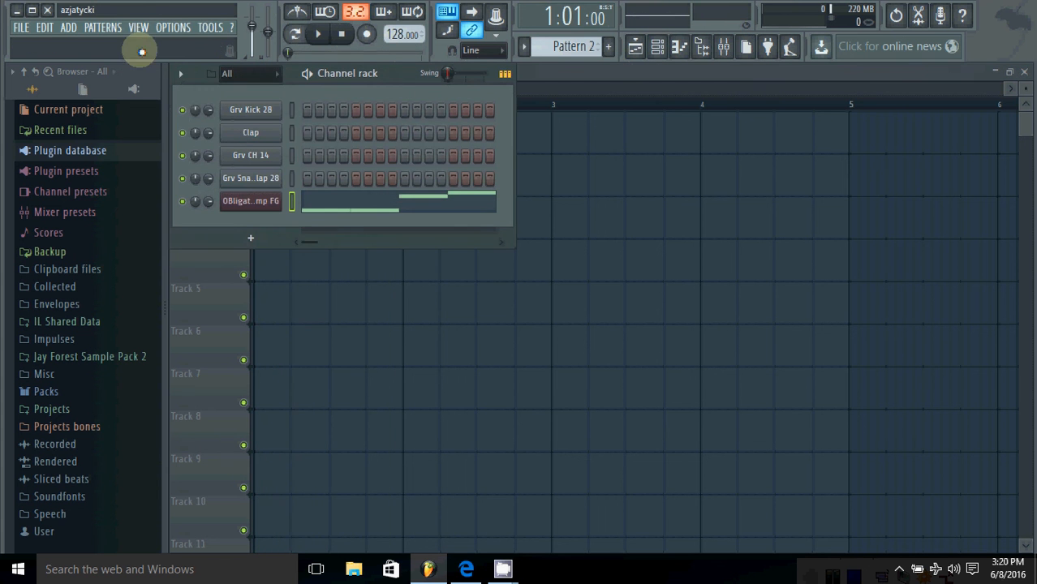
pyautogui.moveTo(72, 44)
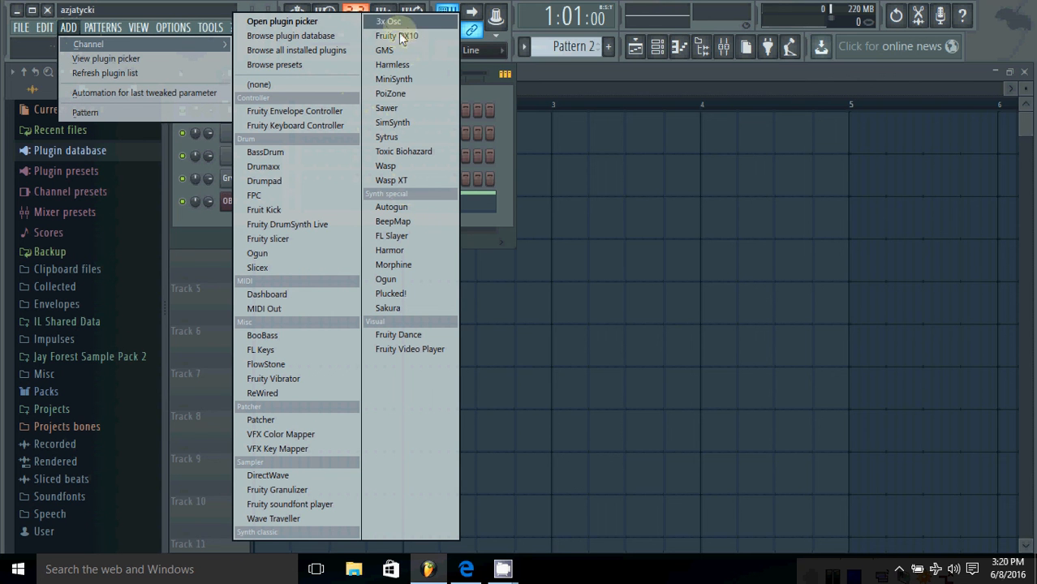
pyautogui.click(385, 137)
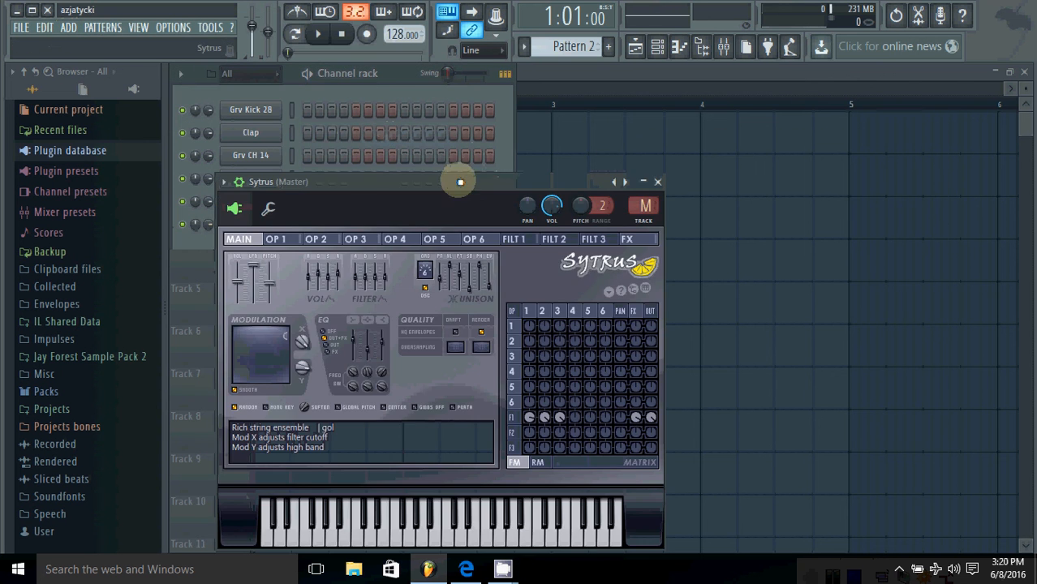
pyautogui.moveTo(464, 177); pyautogui.dragTo(652, 130)
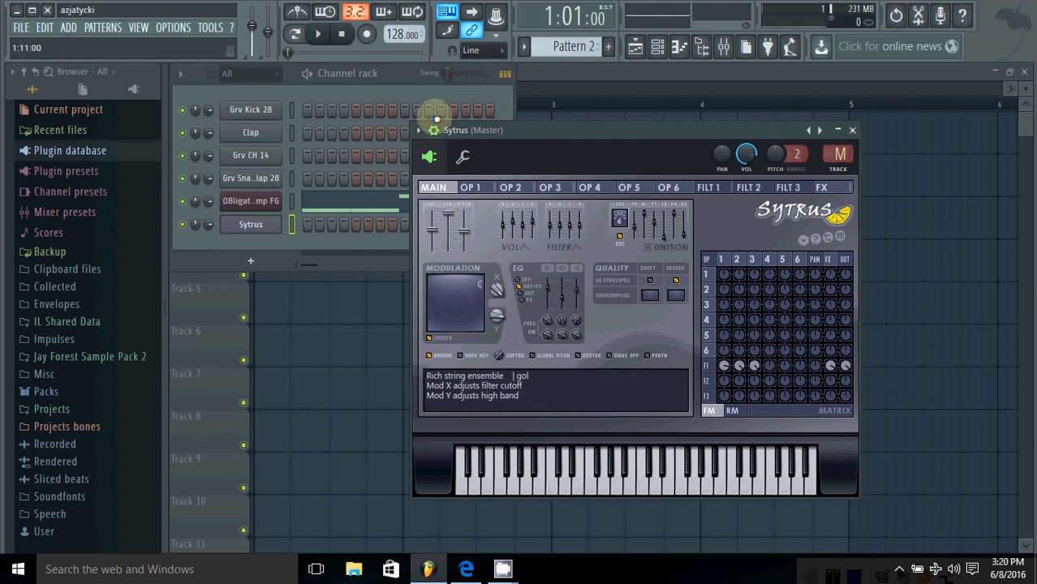
# - Load the Digi bass preset in Sytrus and close the plugin window
pyautogui.click(818, 133)
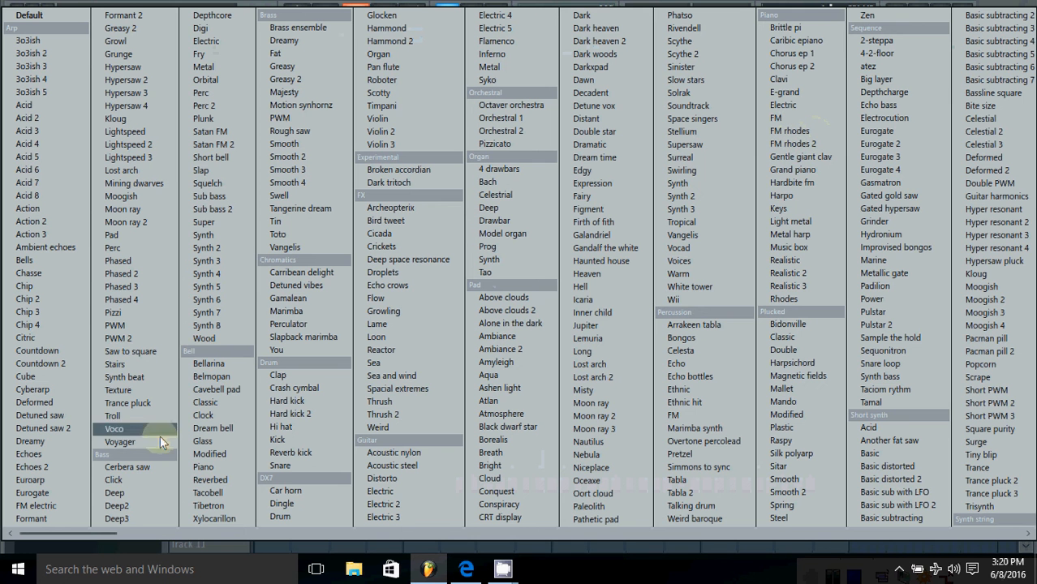
pyautogui.click(201, 29)
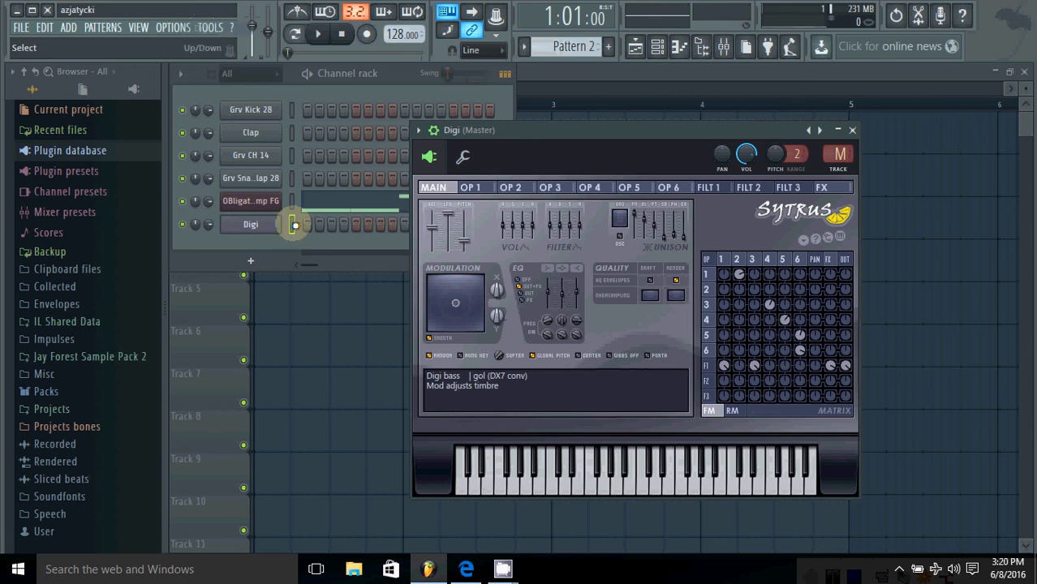
pyautogui.click(854, 132)
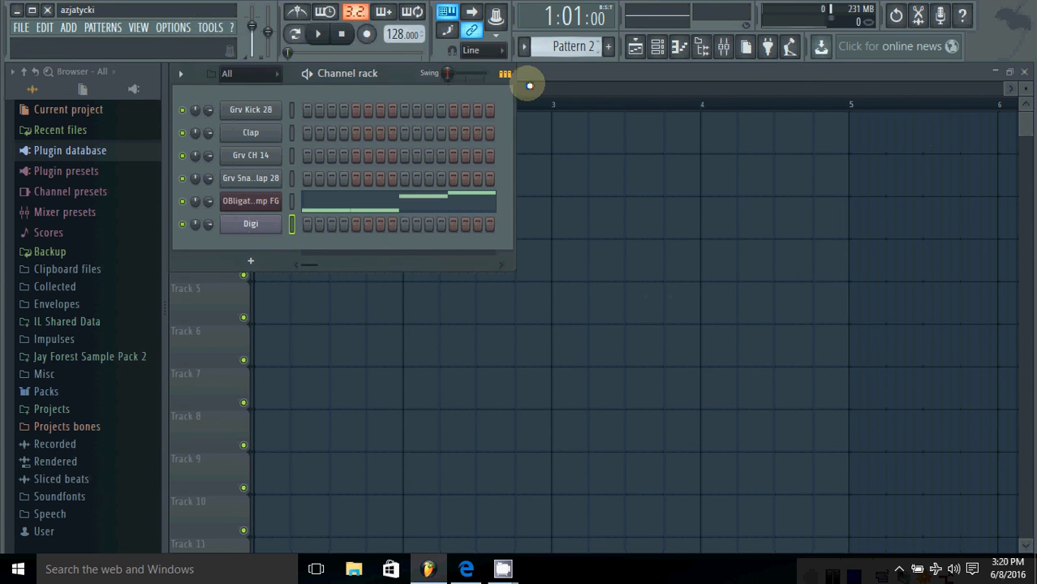
# - Switch to Pattern 3 and open the piano roll of the Digi channel
pyautogui.scroll(1, 587, 45)
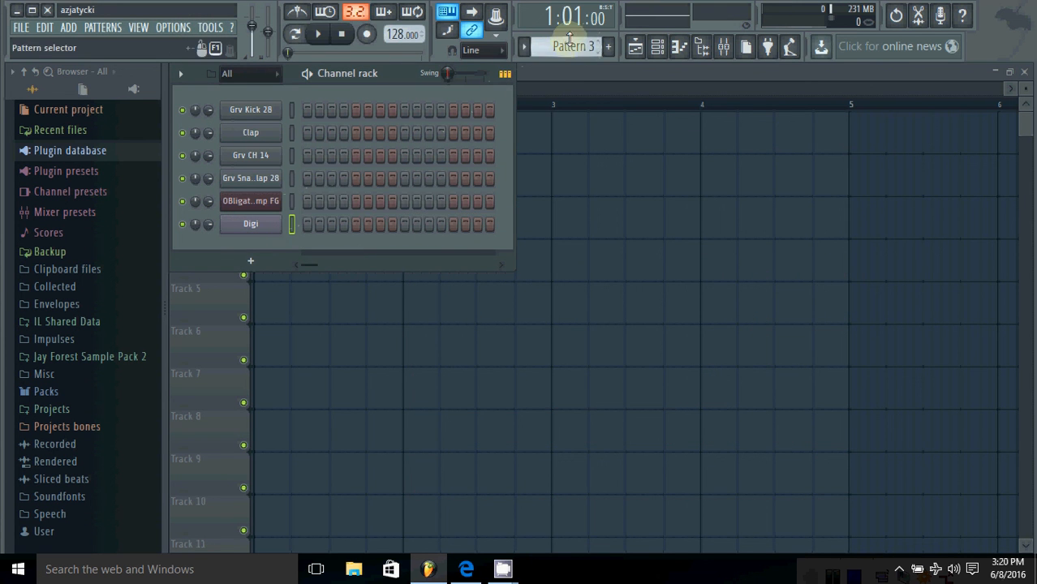
pyautogui.scroll(2, 582, 43)
pyautogui.scroll(-1, 580, 37)
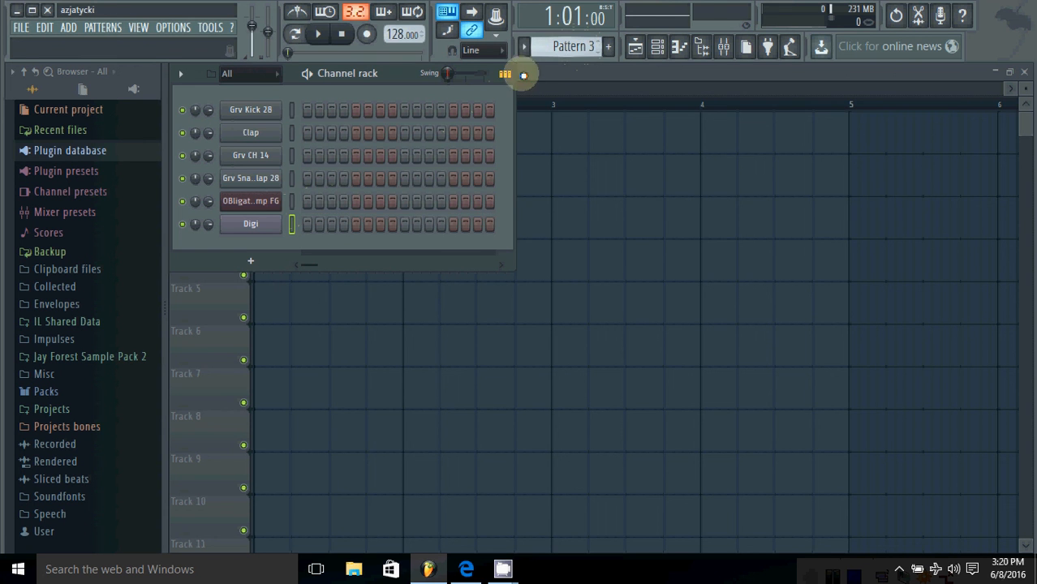
pyautogui.rightClick(279, 219)
pyautogui.click(314, 223)
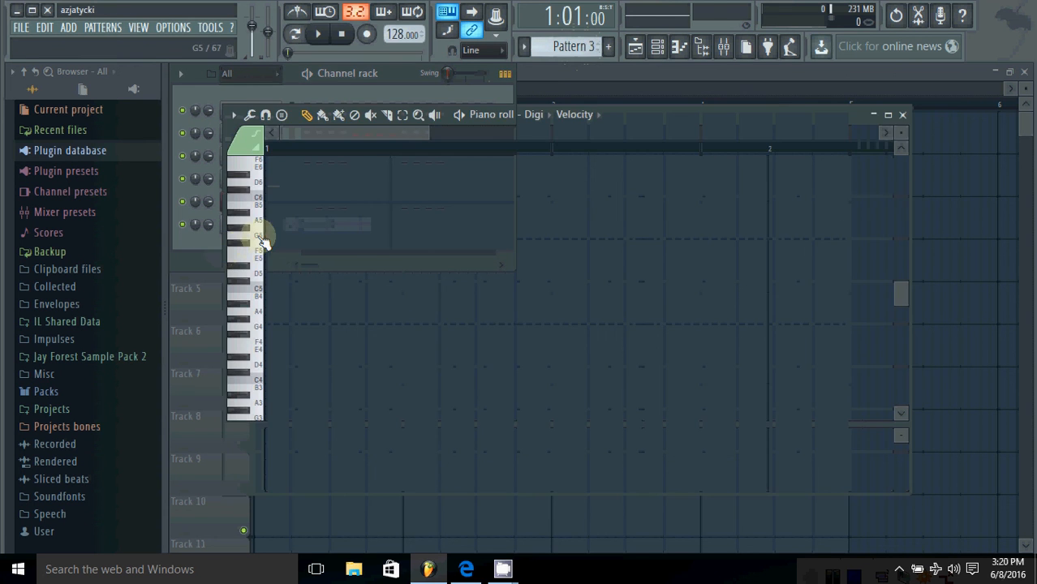
# - Draw four consecutive one-beat bass notes from bar 1 in the Digi piano roll: C4, C4, E4 and F4
pyautogui.scroll(-2, 262, 268)
pyautogui.click(266, 321)
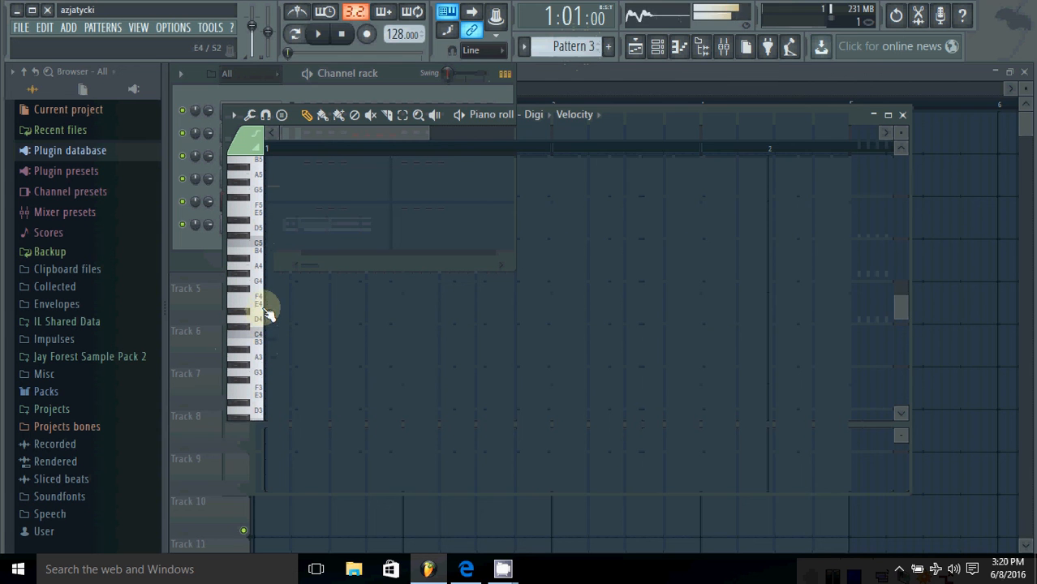
pyautogui.click(276, 335)
pyautogui.click(406, 334)
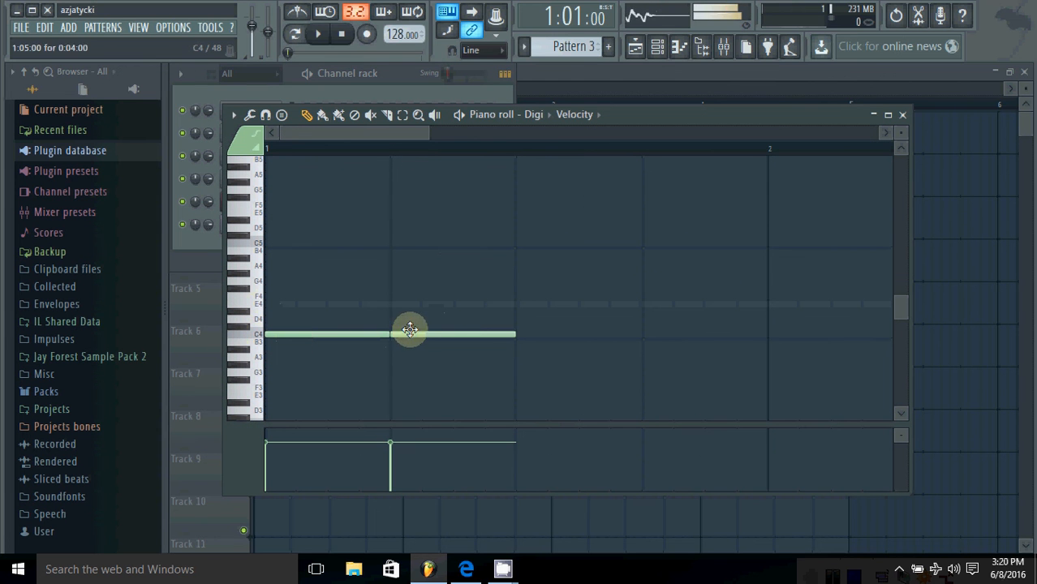
pyautogui.click(516, 303)
pyautogui.click(646, 296)
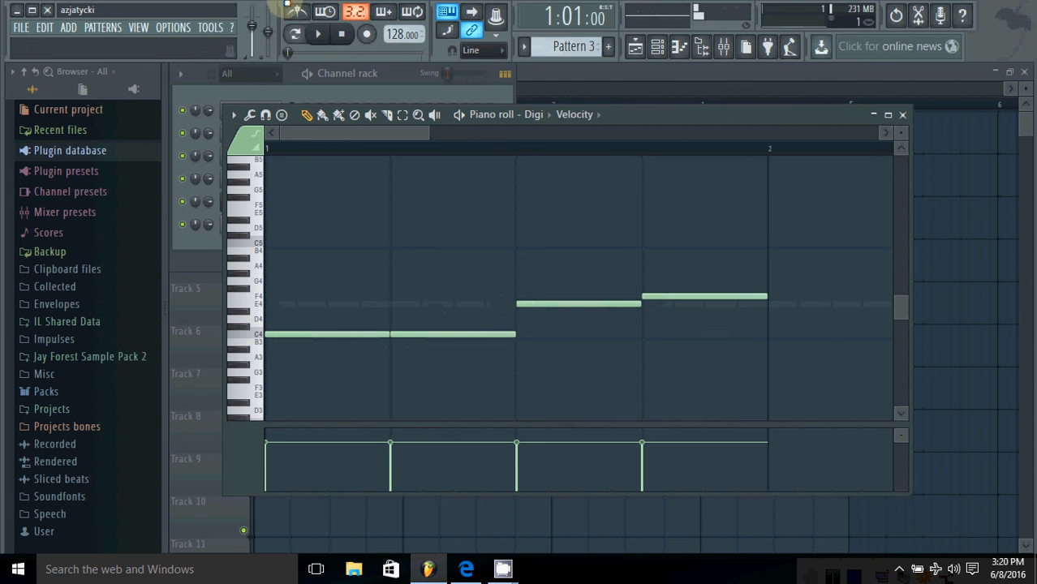
# - Listen to Pattern 3 in pattern mode and place it at the start of Track 3 in the Playlist
pyautogui.click(319, 33)
pyautogui.click(299, 34)
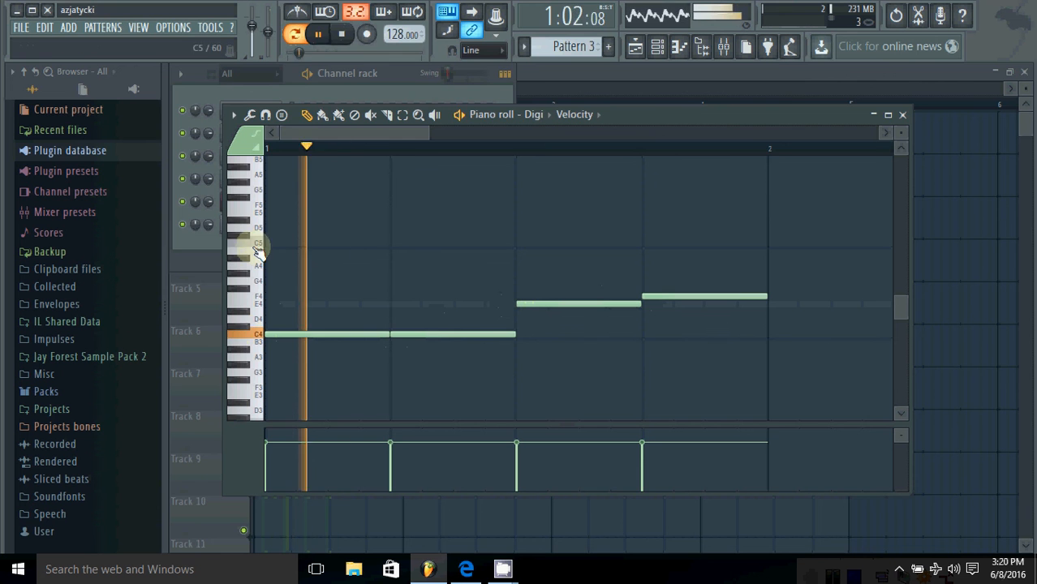
pyautogui.moveTo(188, 365); pyautogui.dragTo(188, 322)
pyautogui.moveTo(306, 226); pyautogui.dragTo(272, 229)
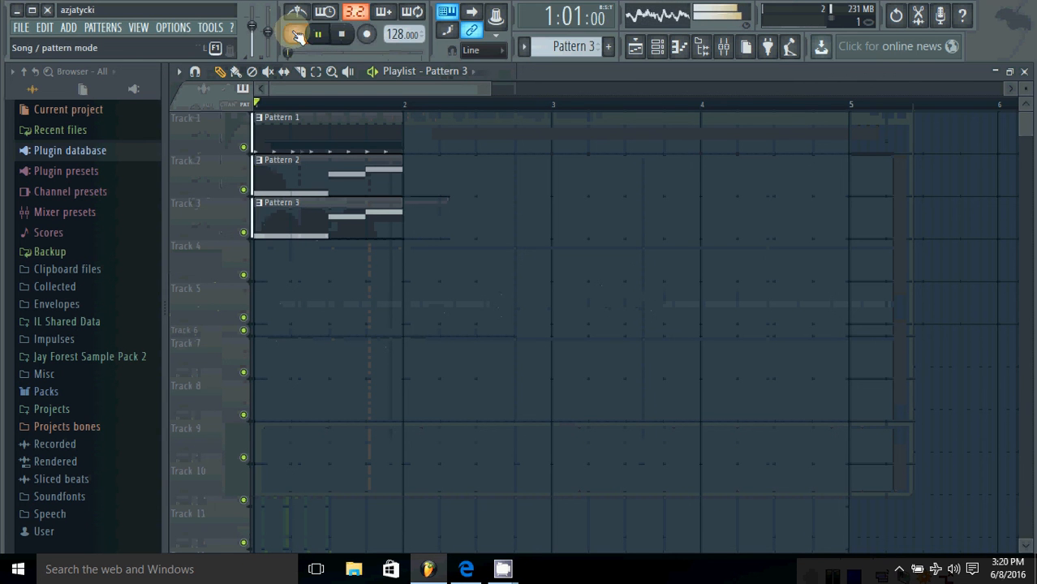
# - Play the three patterns together in song mode and stop playback
pyautogui.click(318, 33)
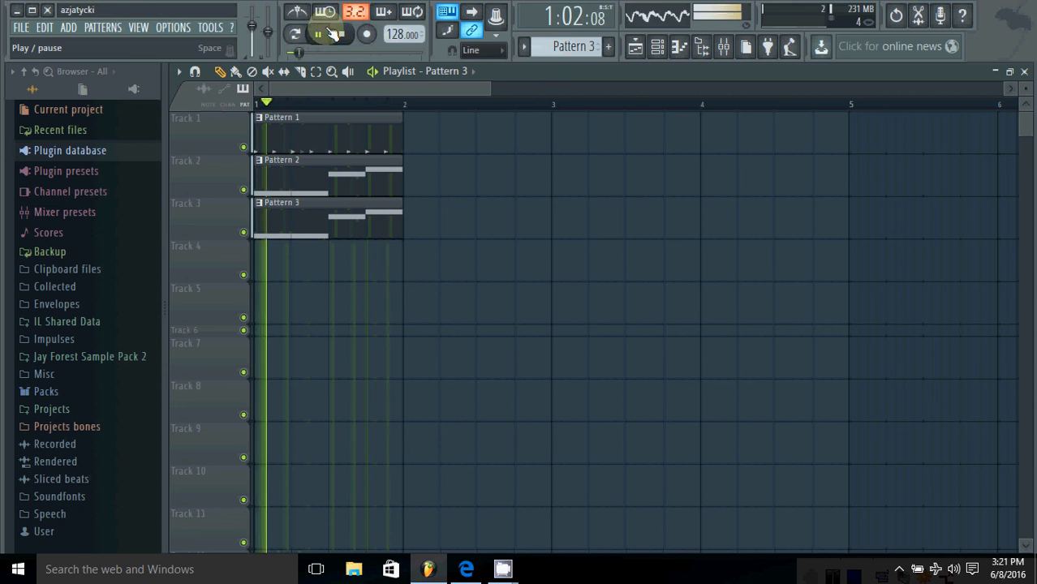
pyautogui.click(344, 36)
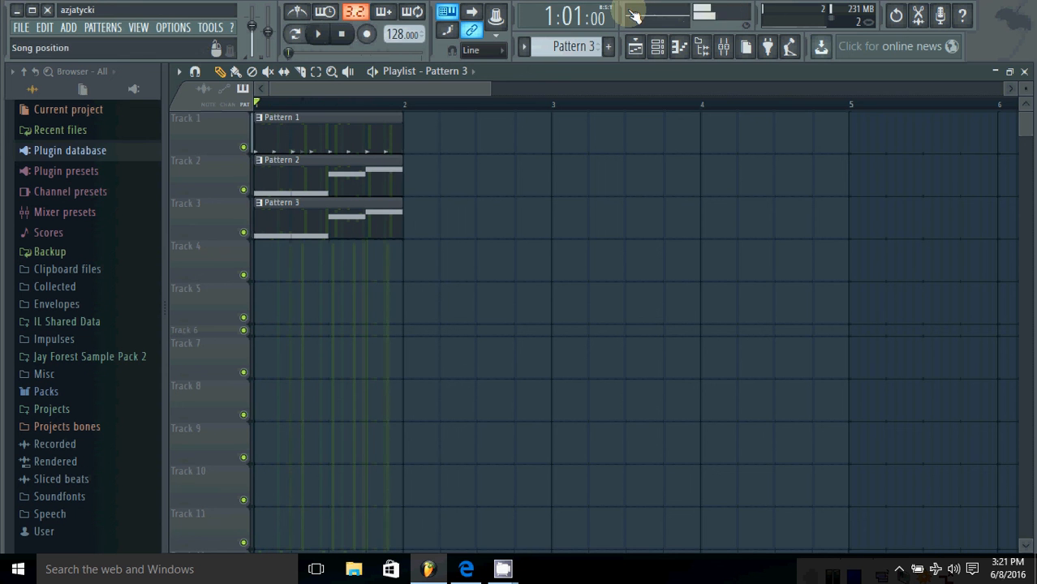
# - Bring up the Channel rack, widen it to show more steps, and reposition it over the upper Playlist tracks
pyautogui.click(657, 47)
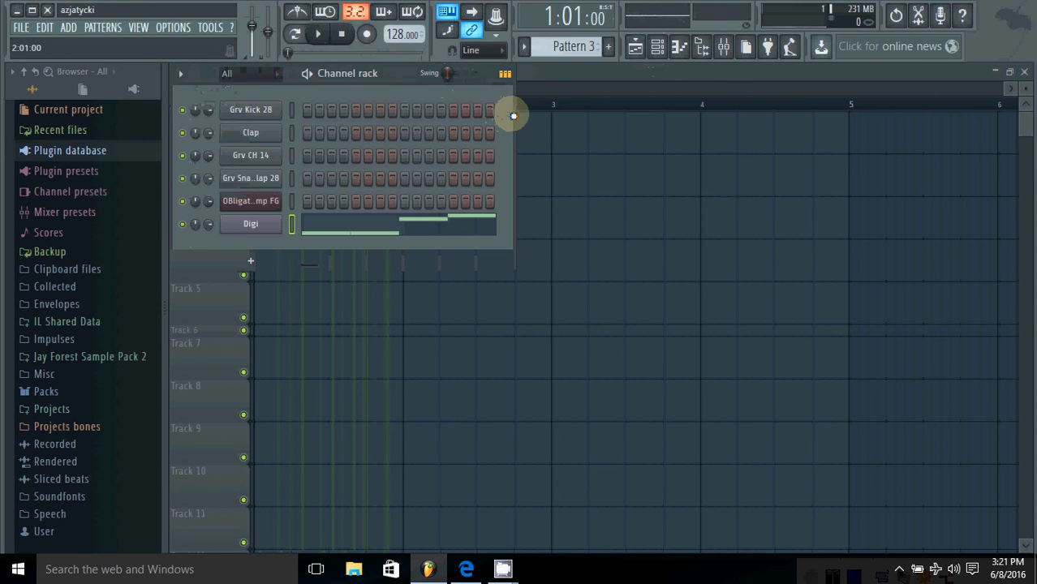
pyautogui.moveTo(515, 116); pyautogui.dragTo(616, 205)
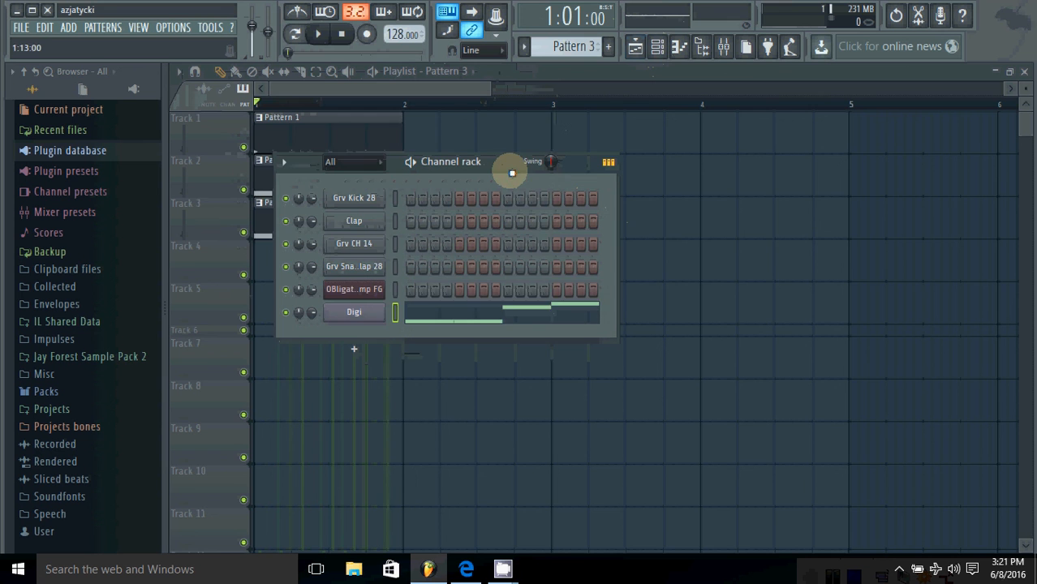
pyautogui.moveTo(510, 171); pyautogui.dragTo(497, 154)
pyautogui.moveTo(605, 186); pyautogui.dragTo(877, 185)
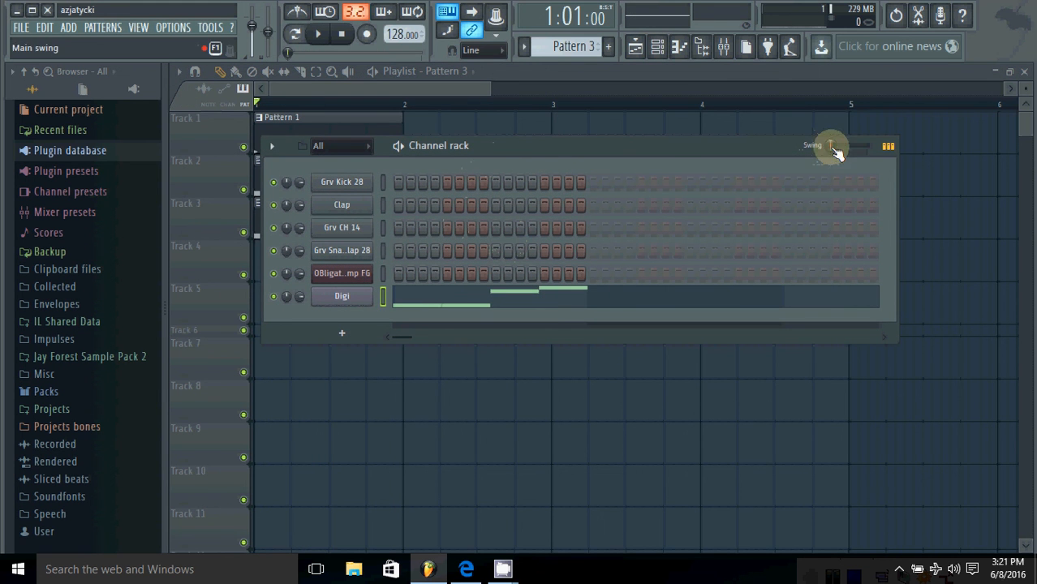
pyautogui.moveTo(832, 147)
pyautogui.mouseDown()
pyautogui.moveTo(972, 145)
pyautogui.moveTo(827, 146)
pyautogui.mouseUp()
pyautogui.moveTo(564, 146); pyautogui.dragTo(551, 107)
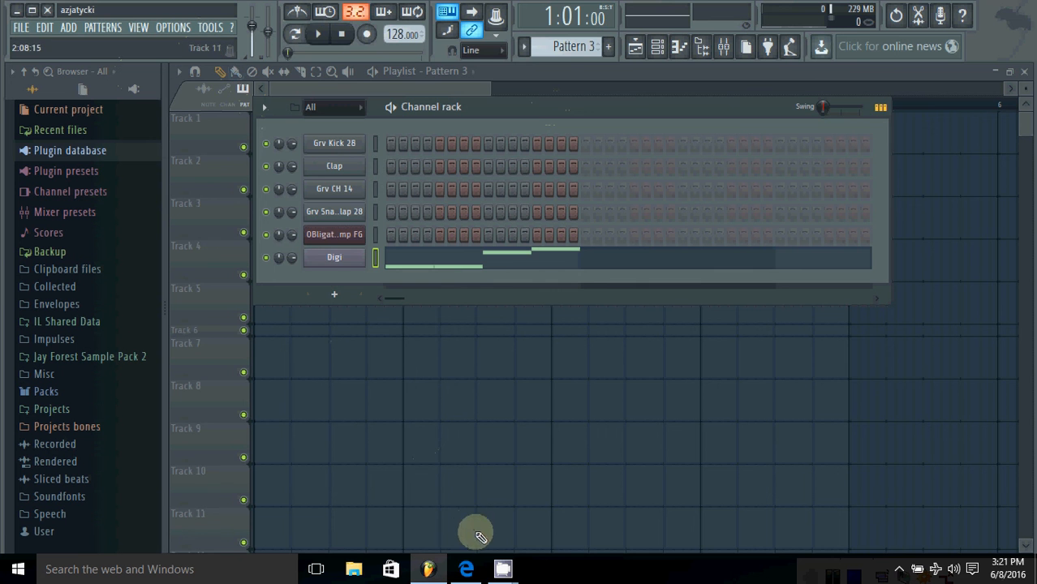
# - Place another Pattern 3 clip on Track 11 between bars 5 and 6, and minimize the FL Studio window
pyautogui.click(935, 542)
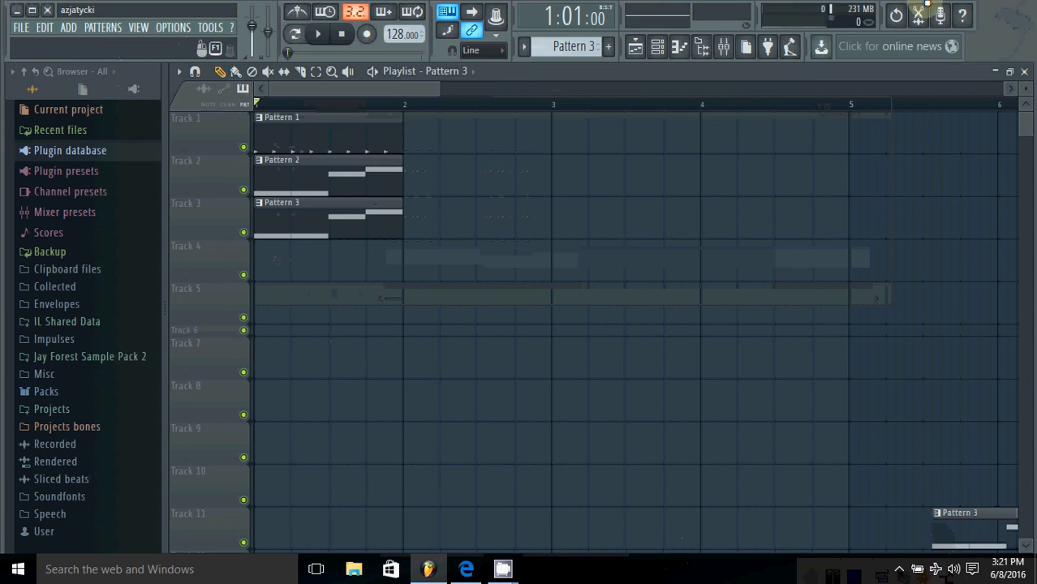
pyautogui.click(15, 14)
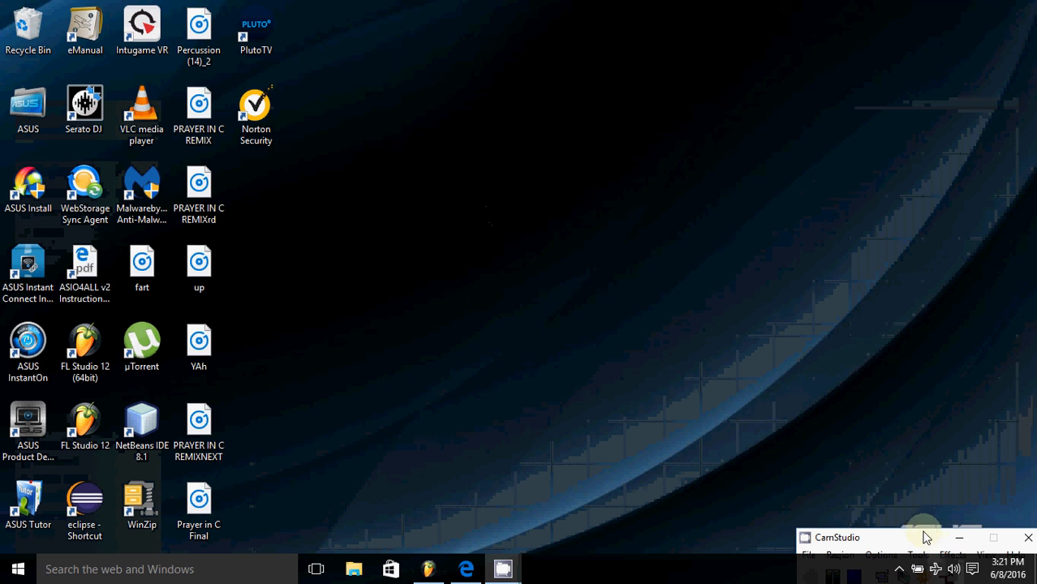